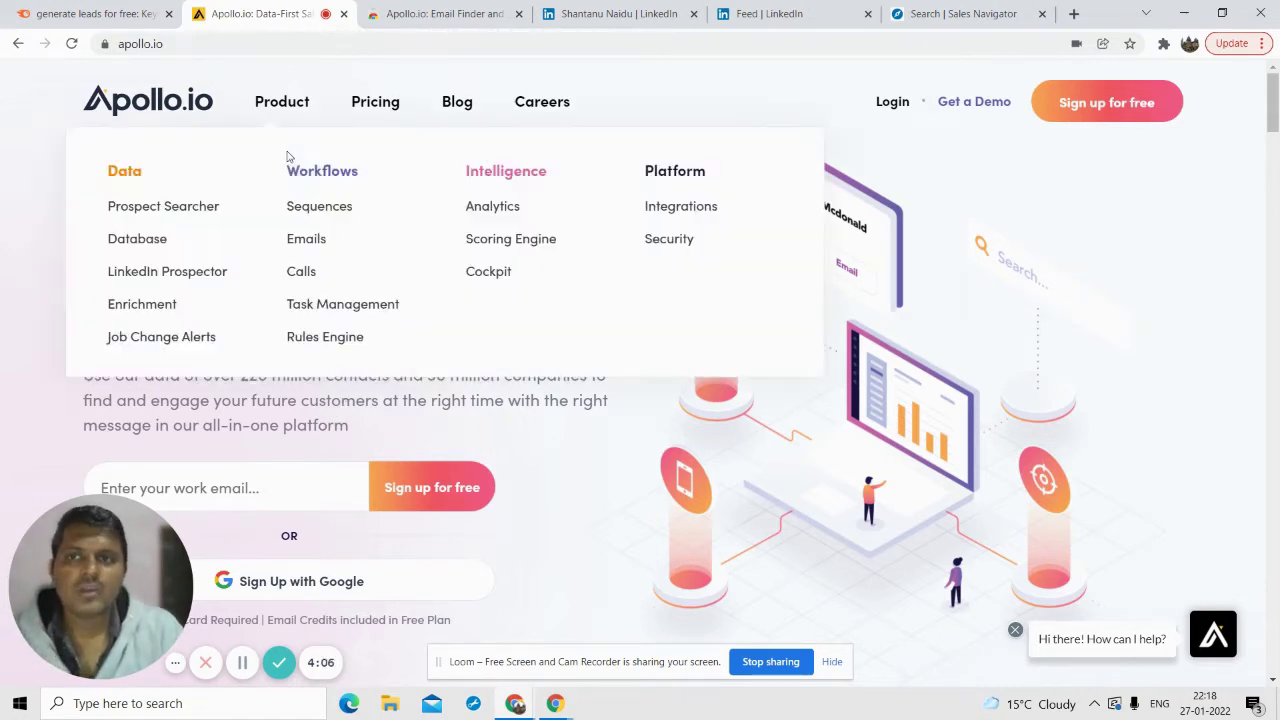
- Open the Apollo.io pricing page and review the monthly prices and email credits of the plans
click(362, 104)
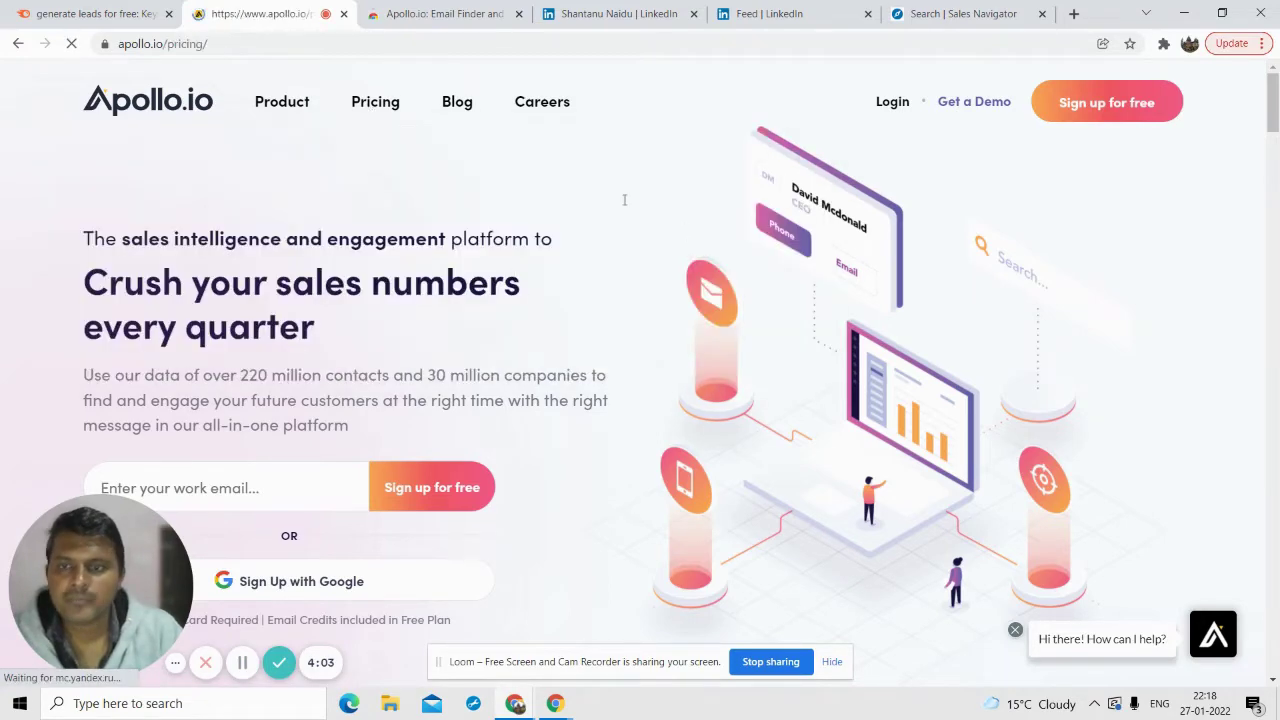
scroll(606, 223, down, 3)
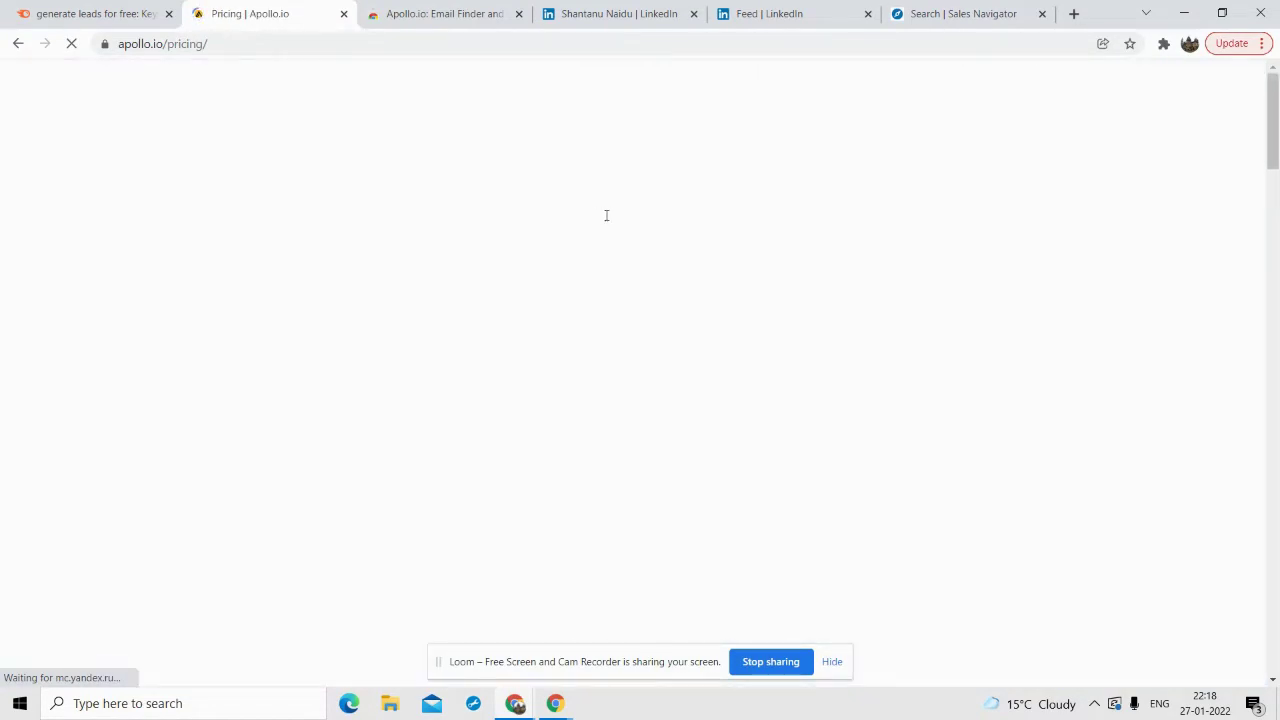
click(835, 662)
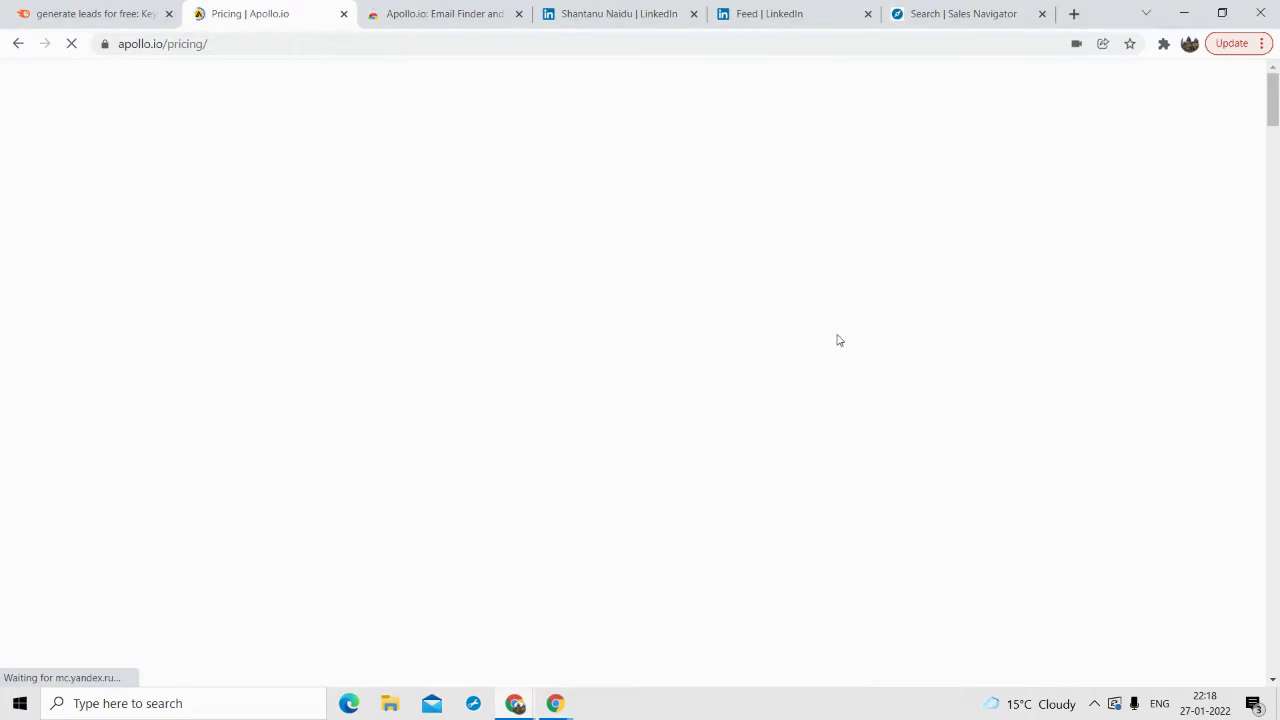
scroll(667, 337, down, 4)
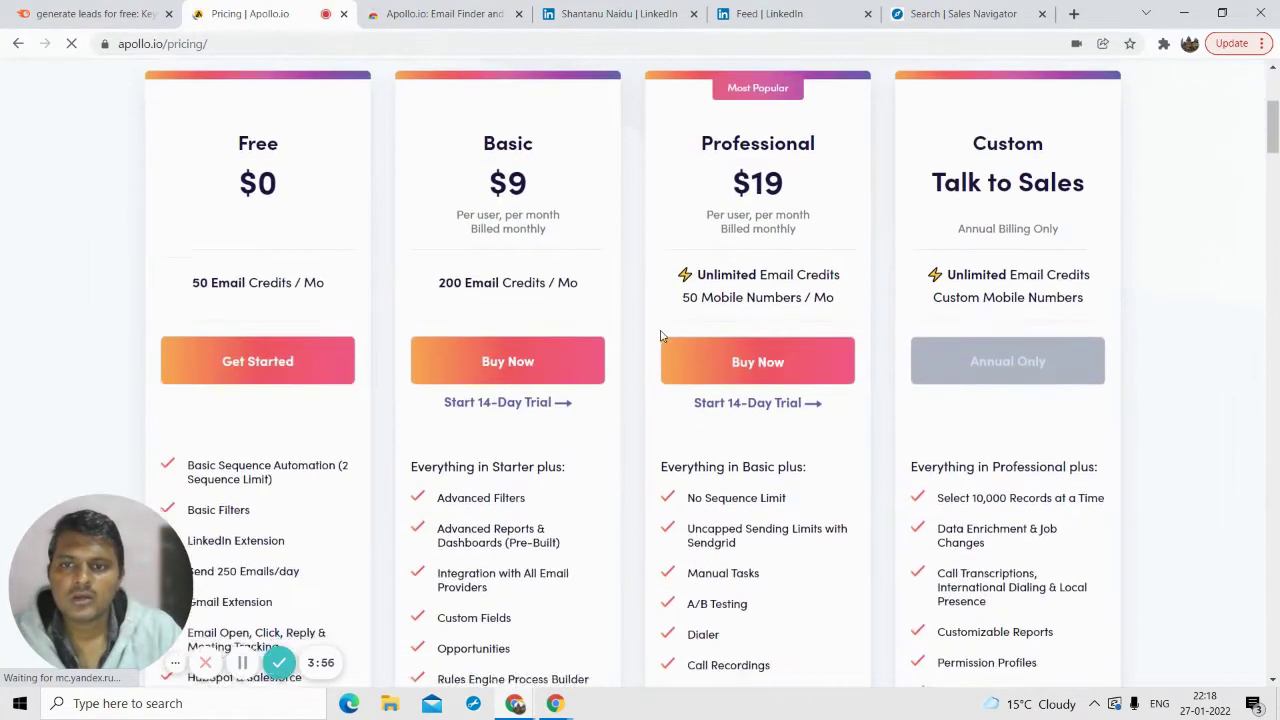
scroll(654, 340, up, 1)
scroll(586, 368, up, 2)
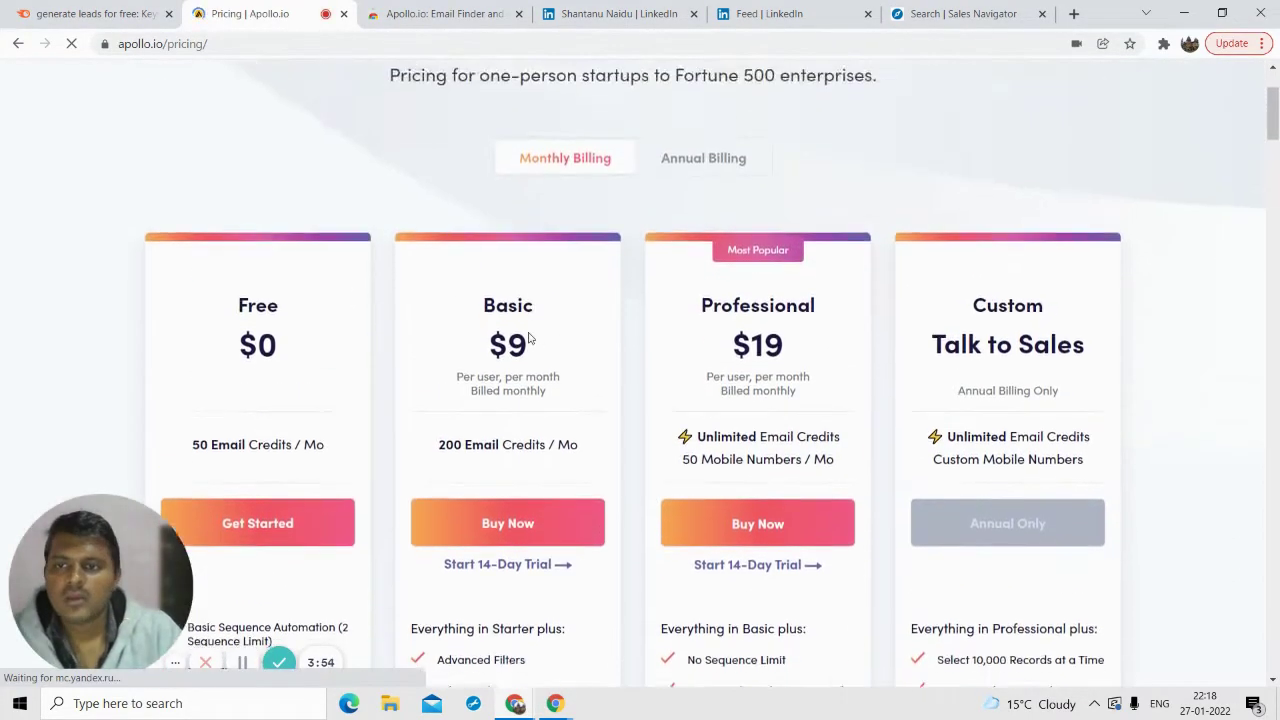
scroll(270, 235, down, 3)
scroll(270, 235, up, 1)
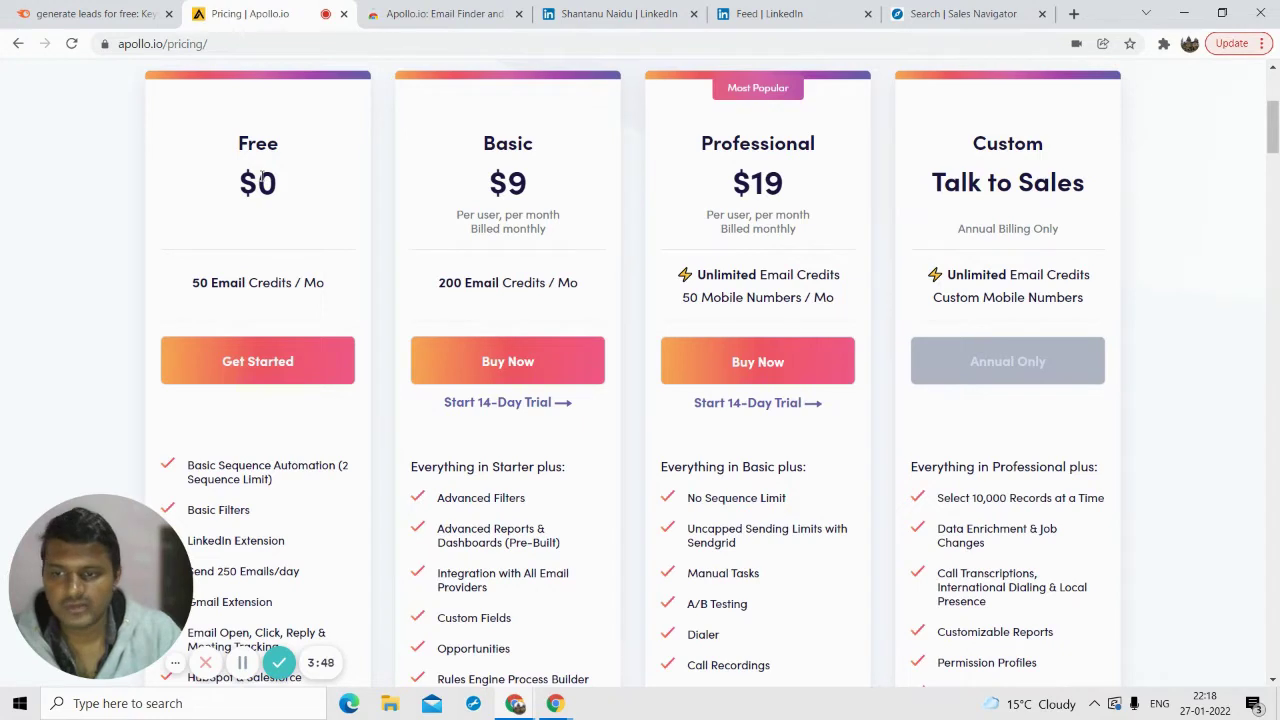
scroll(464, 255, up, 1)
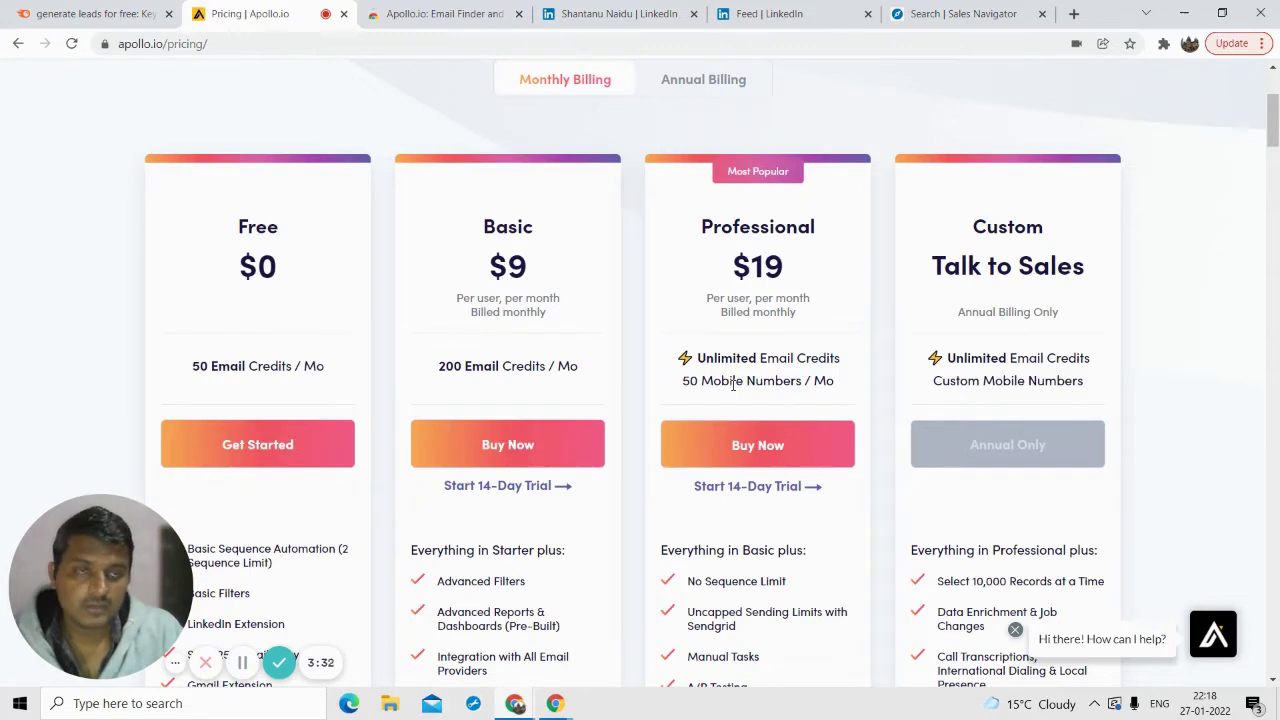
- Examine the feature lists of the Free, Basic, Professional and Custom plans
scroll(733, 383, down, 4)
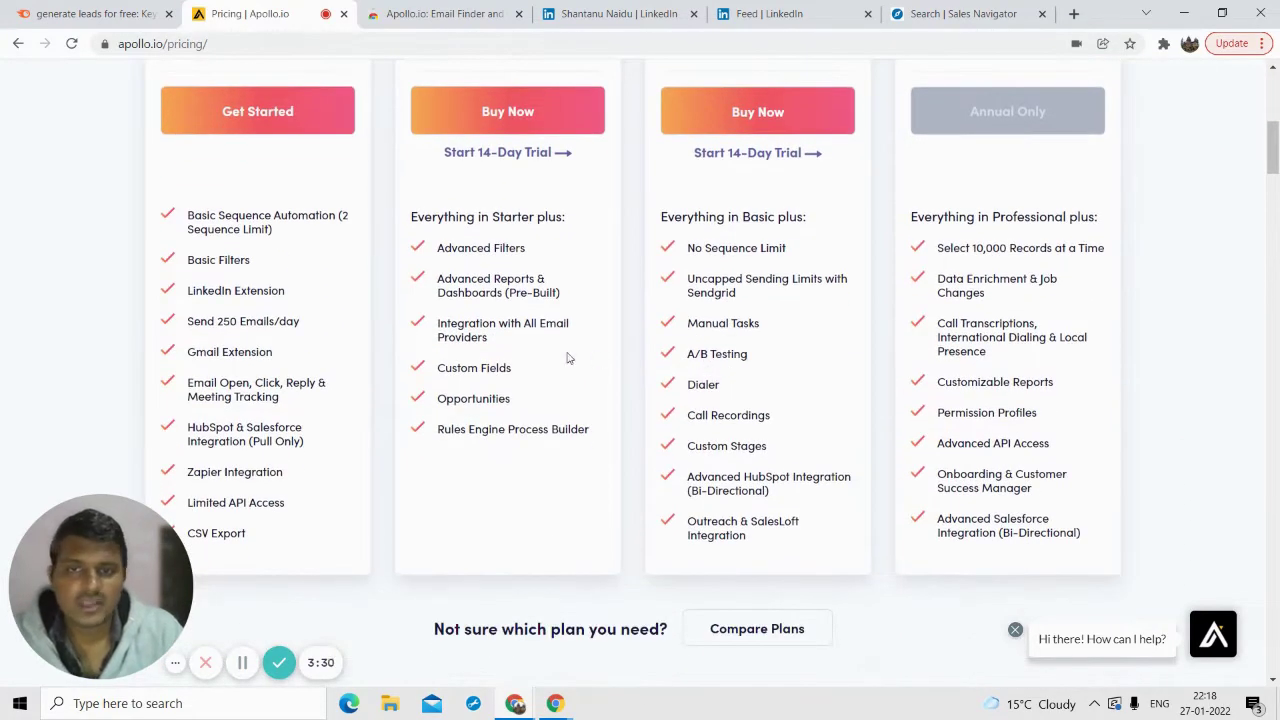
mouse_move(712, 371)
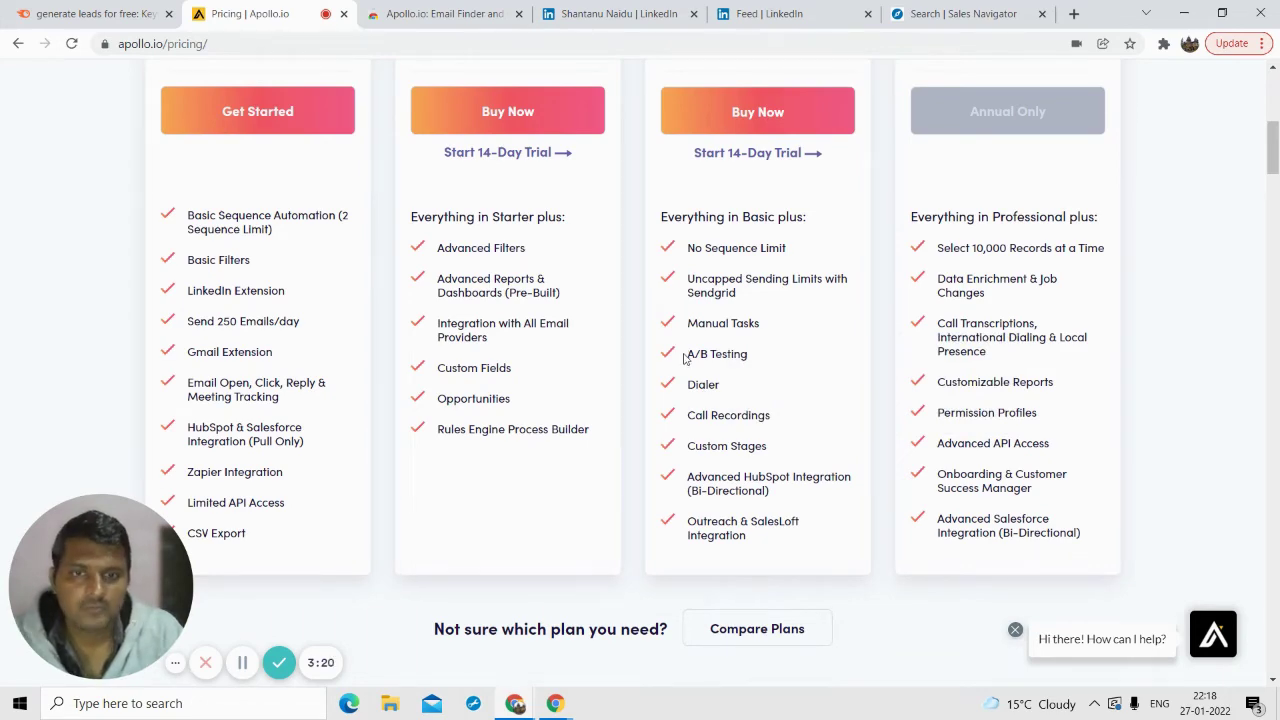
mouse_move(740, 460)
scroll(740, 460, up, 1)
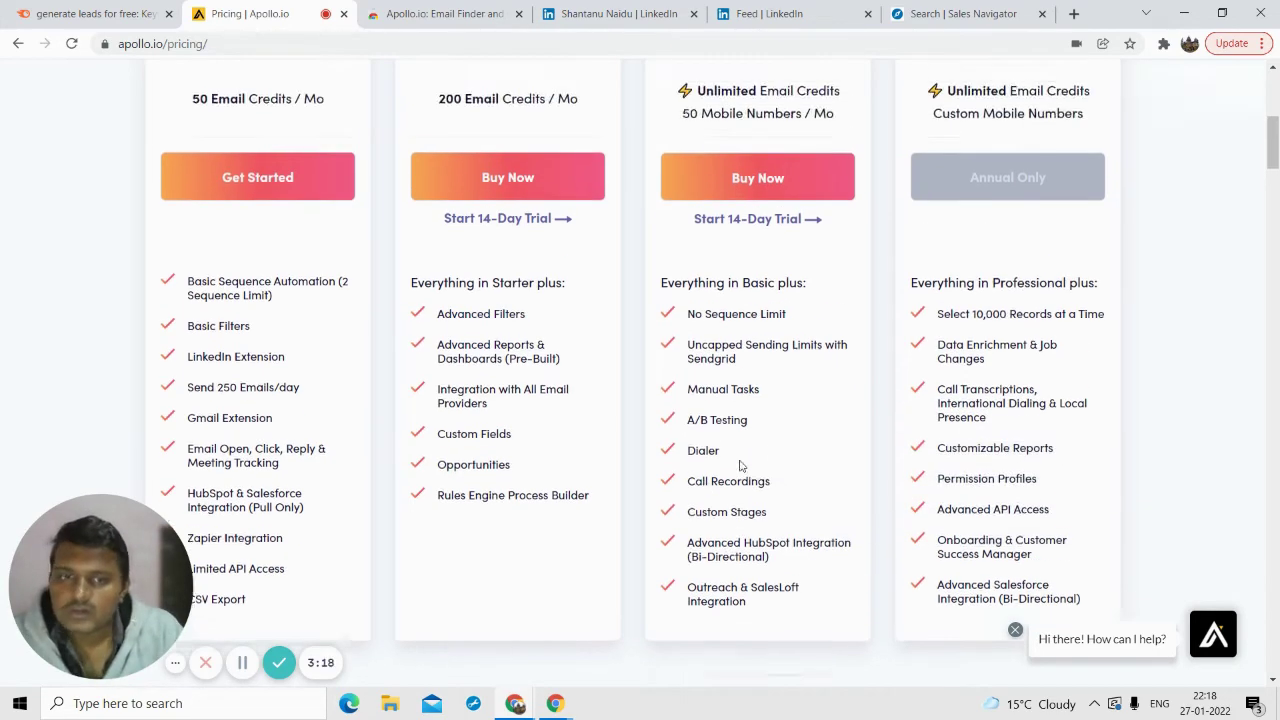
scroll(730, 455, down, 1)
scroll(725, 452, up, 4)
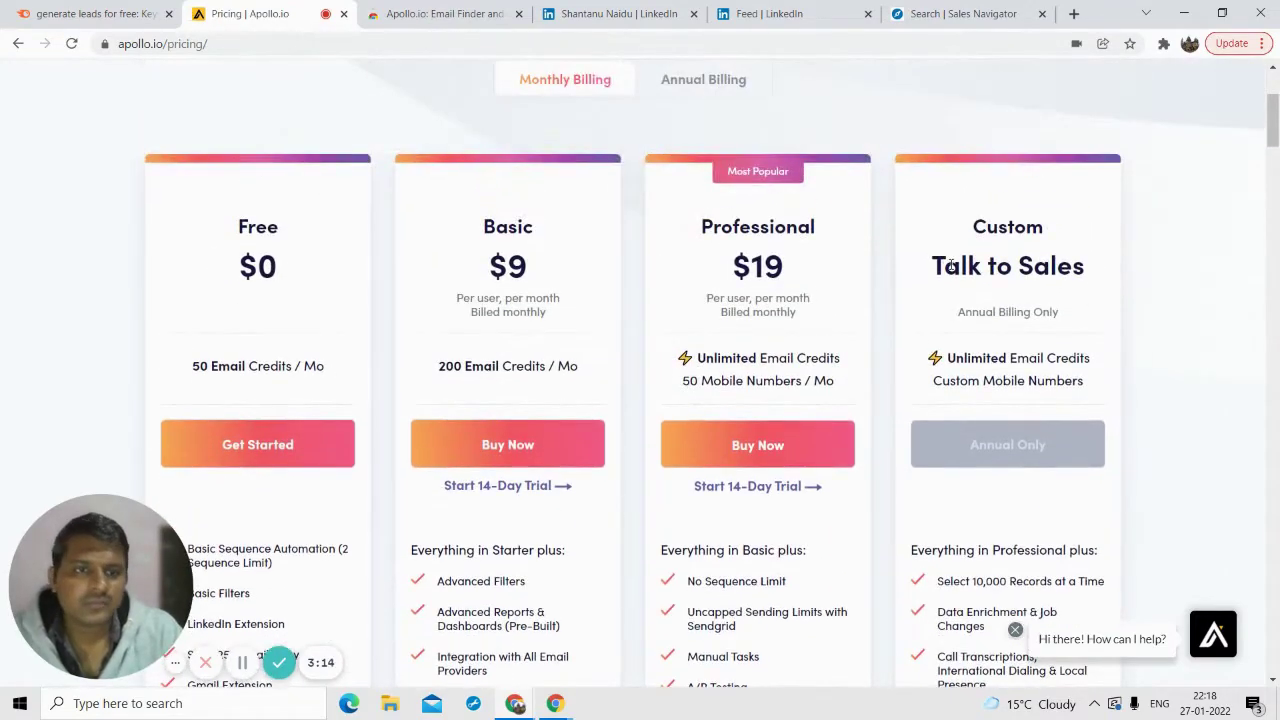
scroll(950, 270, down, 2)
scroll(990, 360, up, 1)
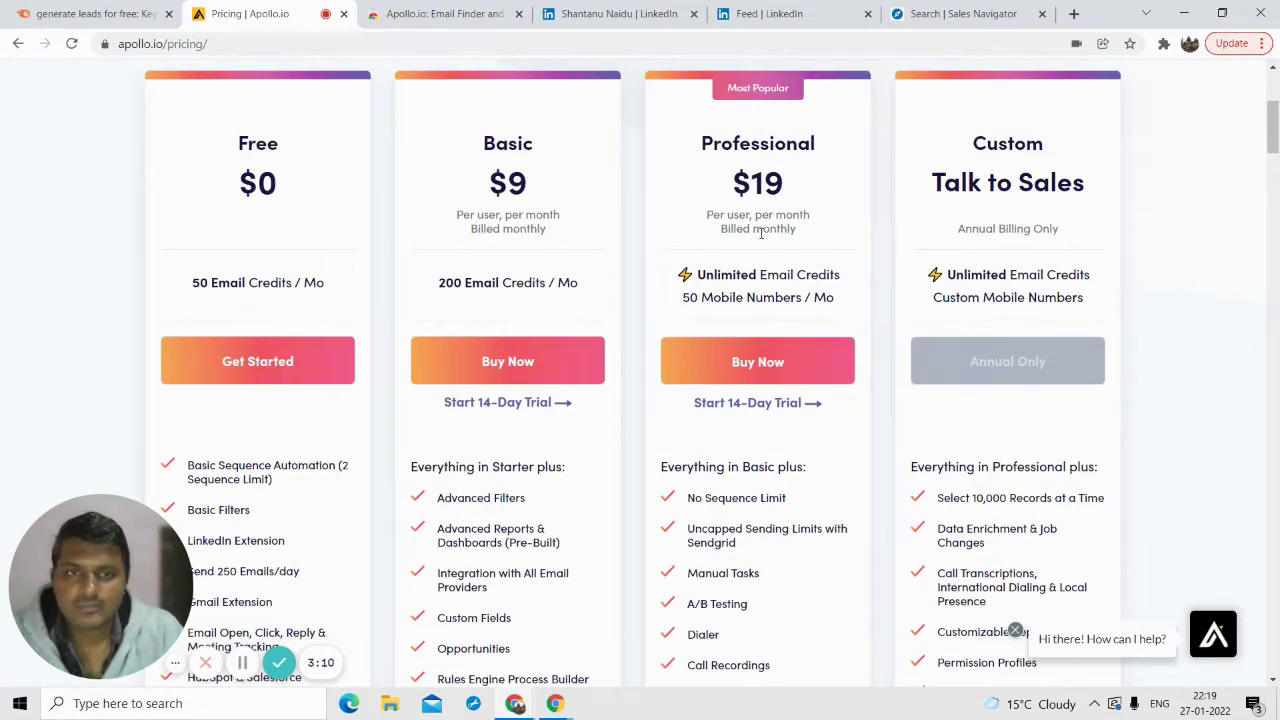
- Highlight the Professional plan's email credits and its monthly price on the pricing page
scroll(720, 378, up, 1)
drag(697, 357, 848, 364)
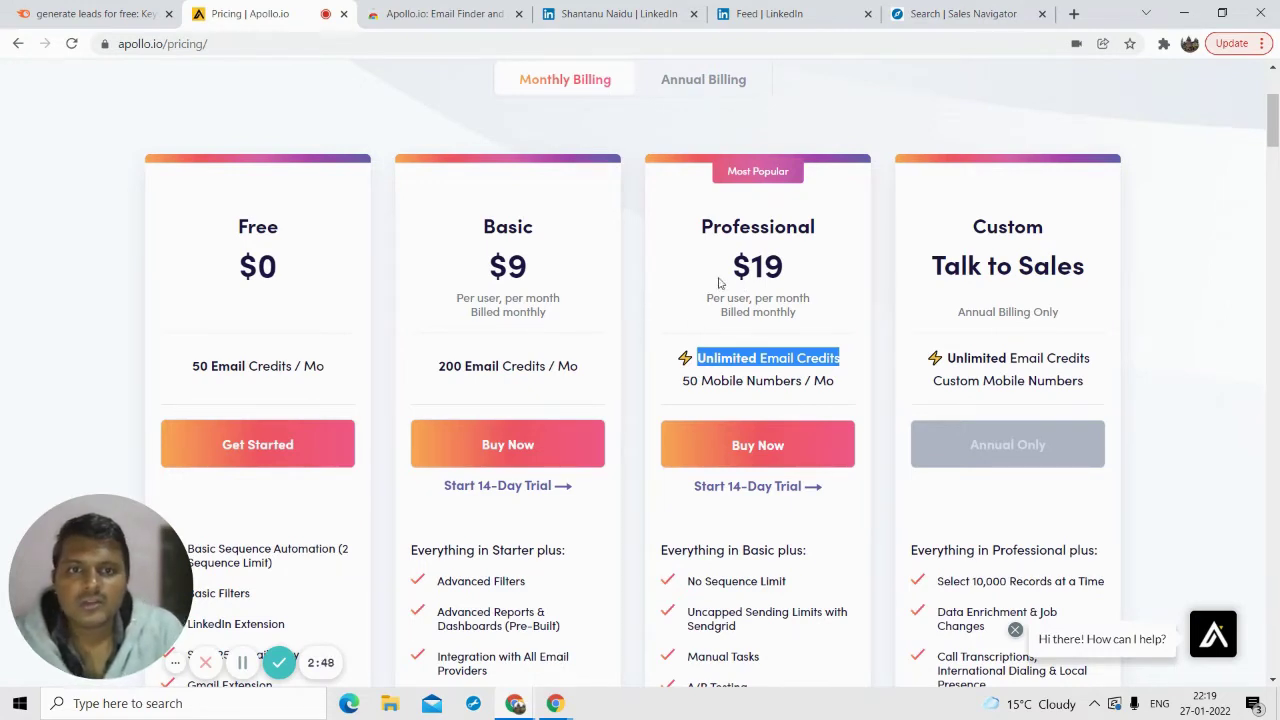
drag(731, 262, 791, 261)
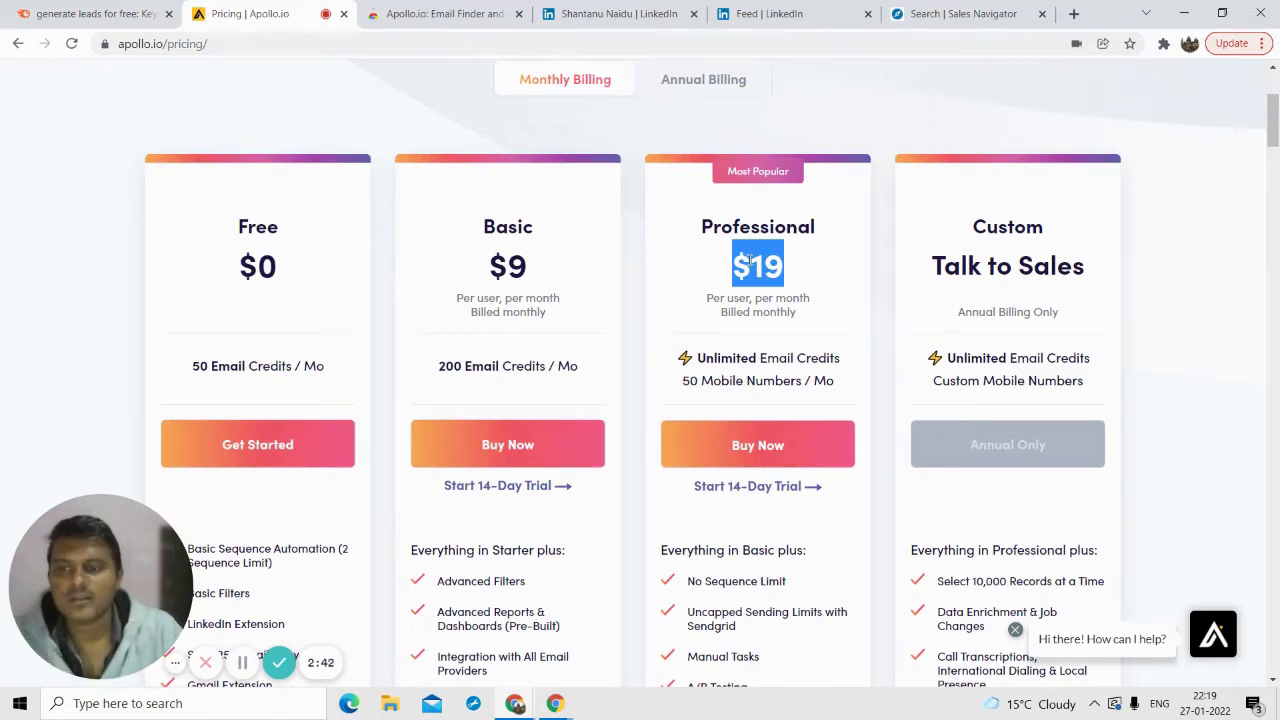
scroll(745, 258, down, 1)
scroll(702, 335, up, 2)
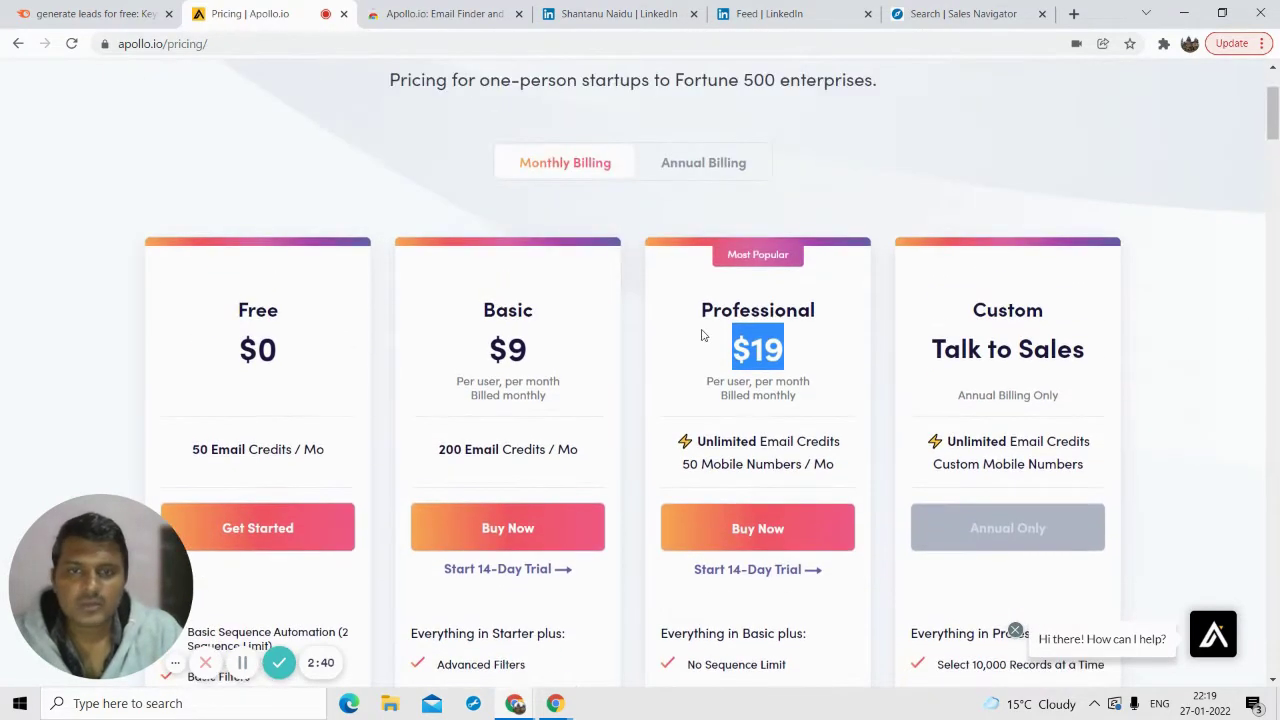
- Switch the pricing to annual billing and review the Professional plan's price and the plan features
click(707, 161)
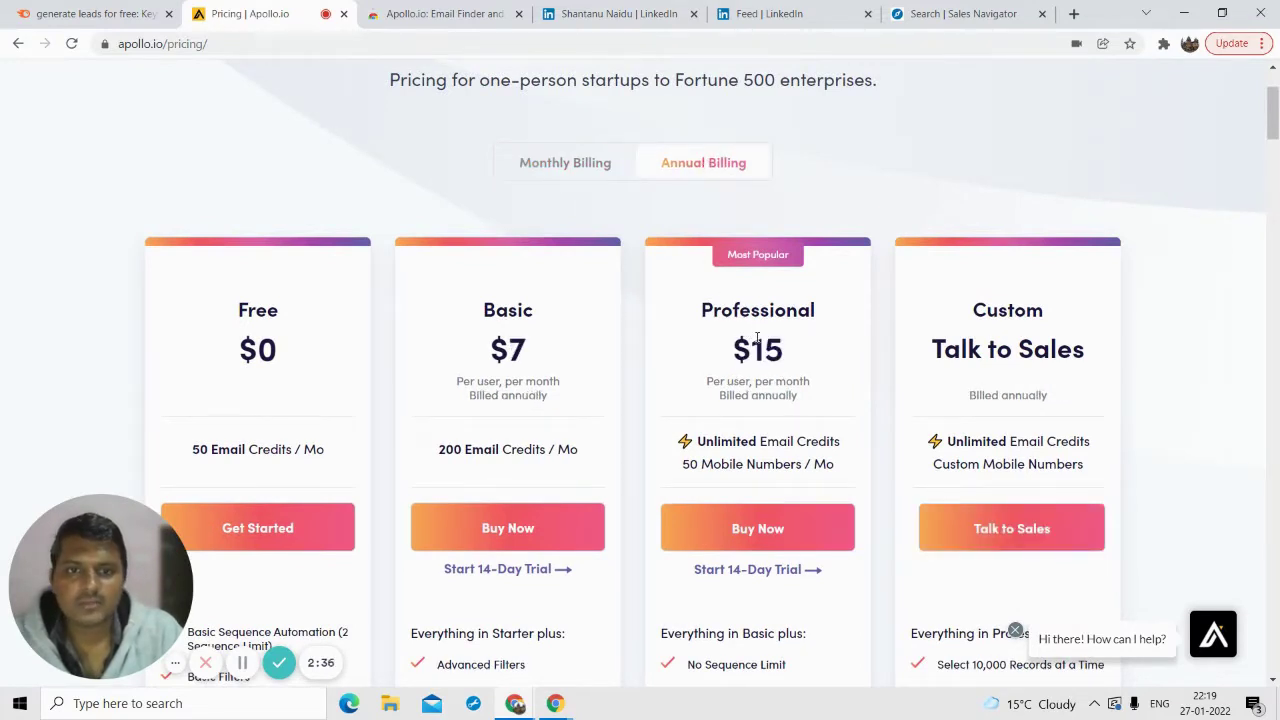
triple_click(755, 345)
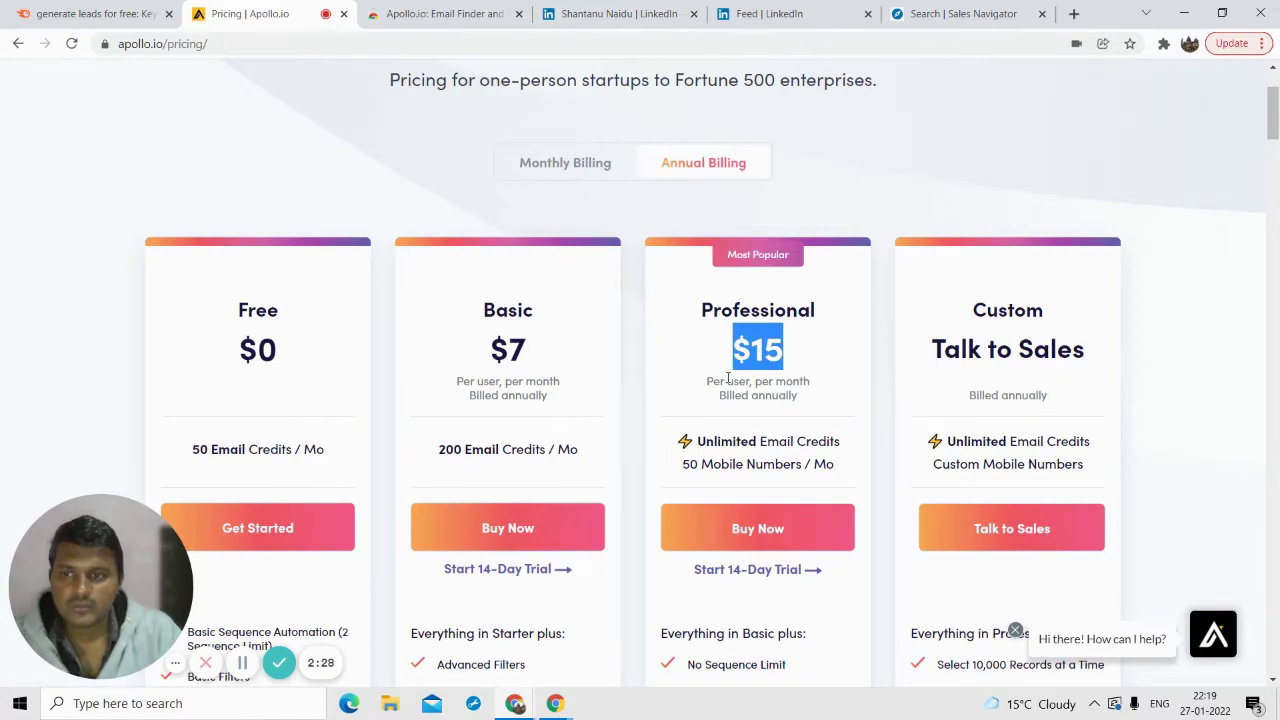
scroll(610, 360, up, 2)
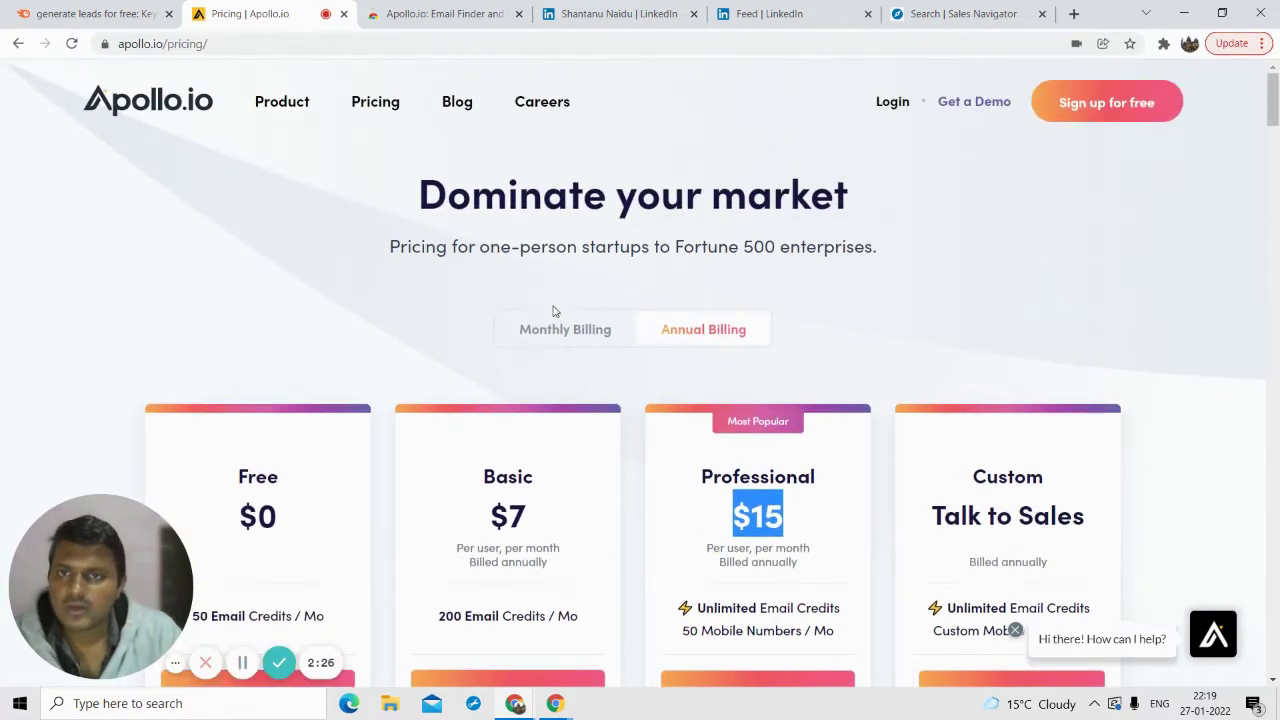
scroll(661, 252, down, 8)
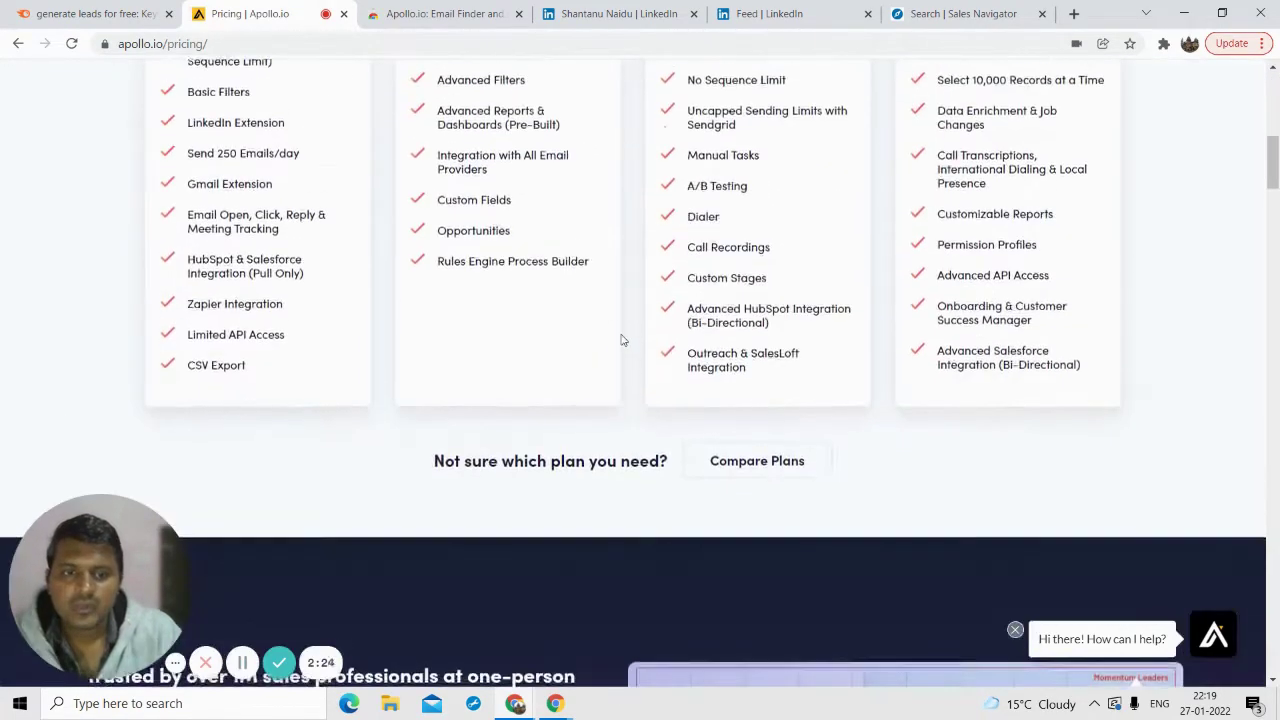
scroll(617, 334, up, 3)
scroll(448, 212, up, 5)
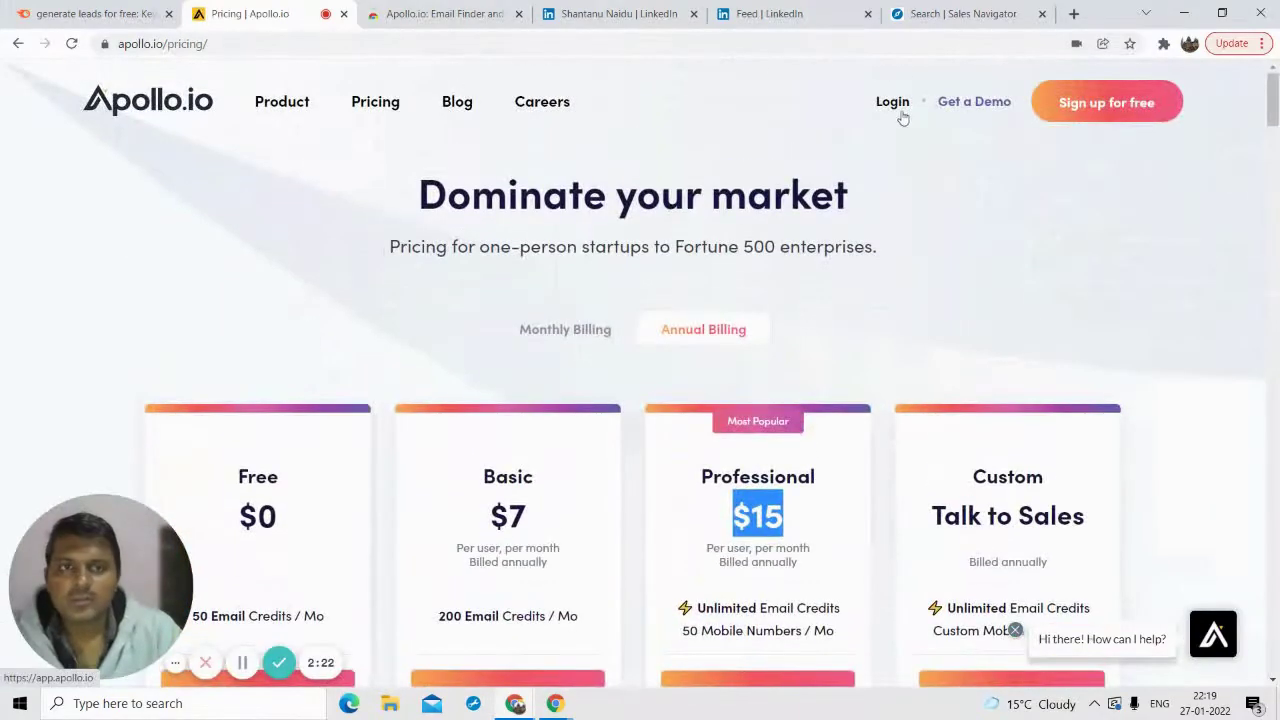
- Log in to the Apollo account and look over the search, engagement and enrichment options
click(892, 112)
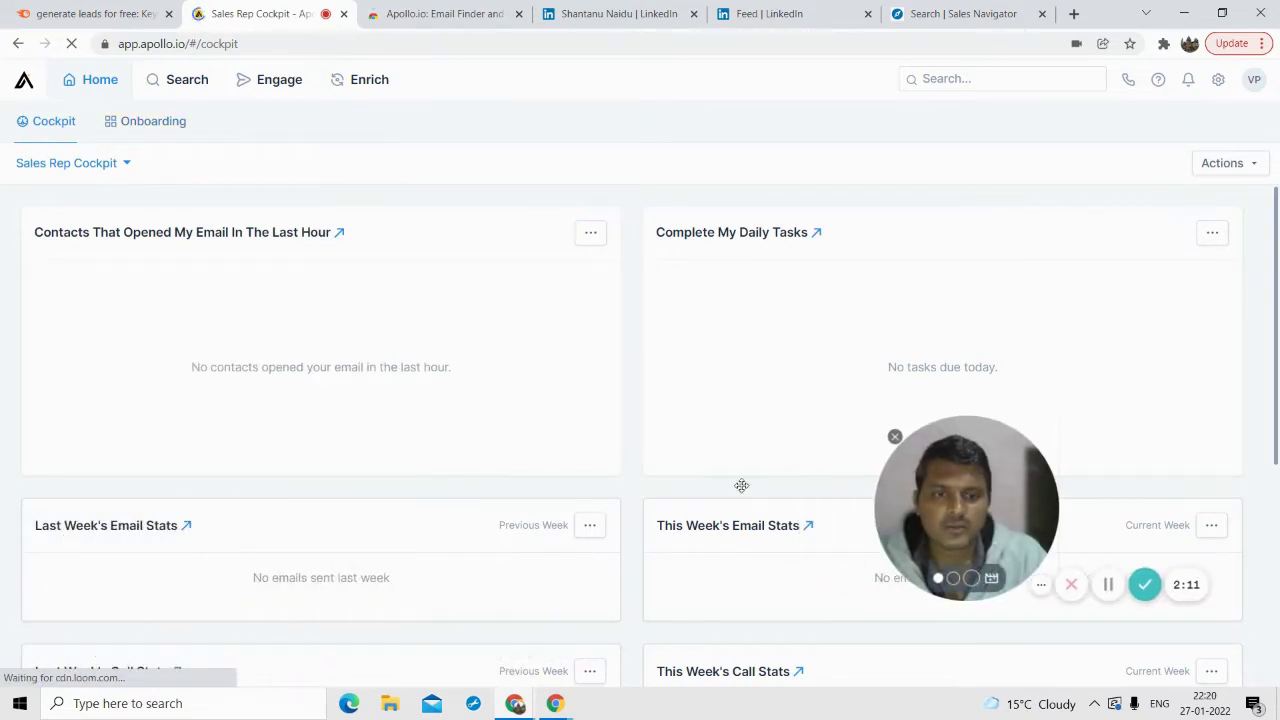
mouse_move(170, 89)
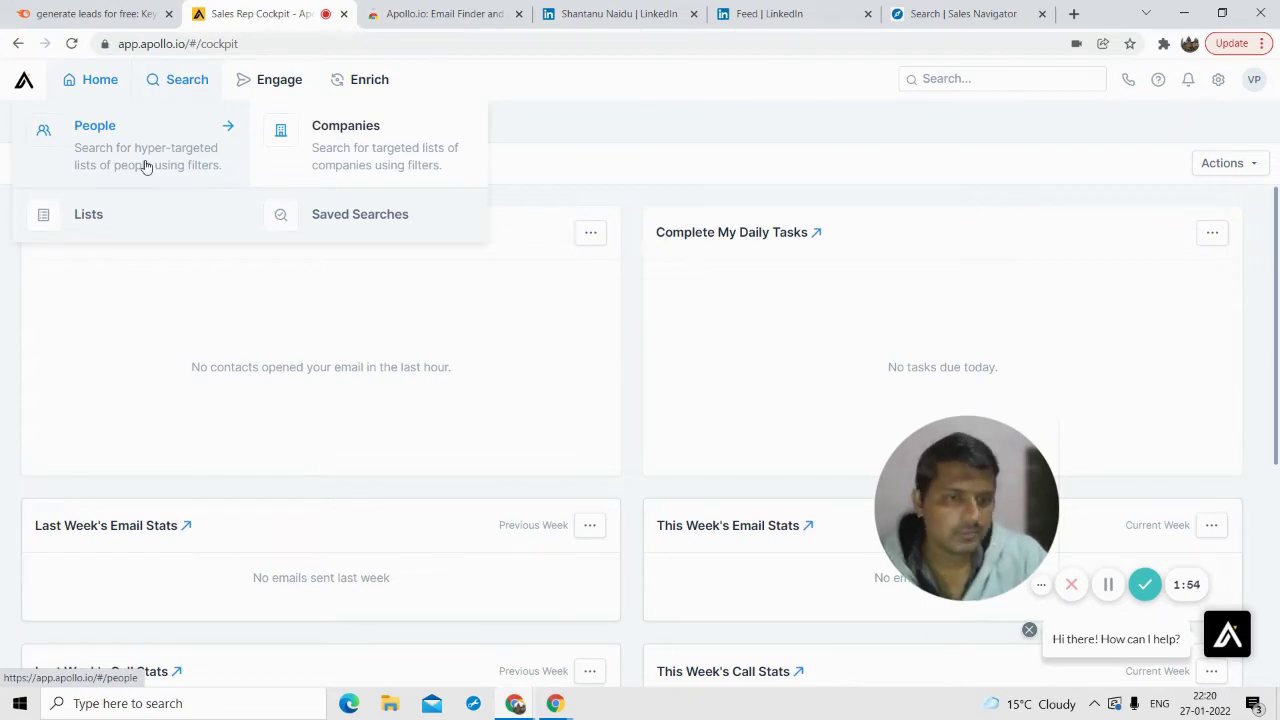
mouse_move(279, 90)
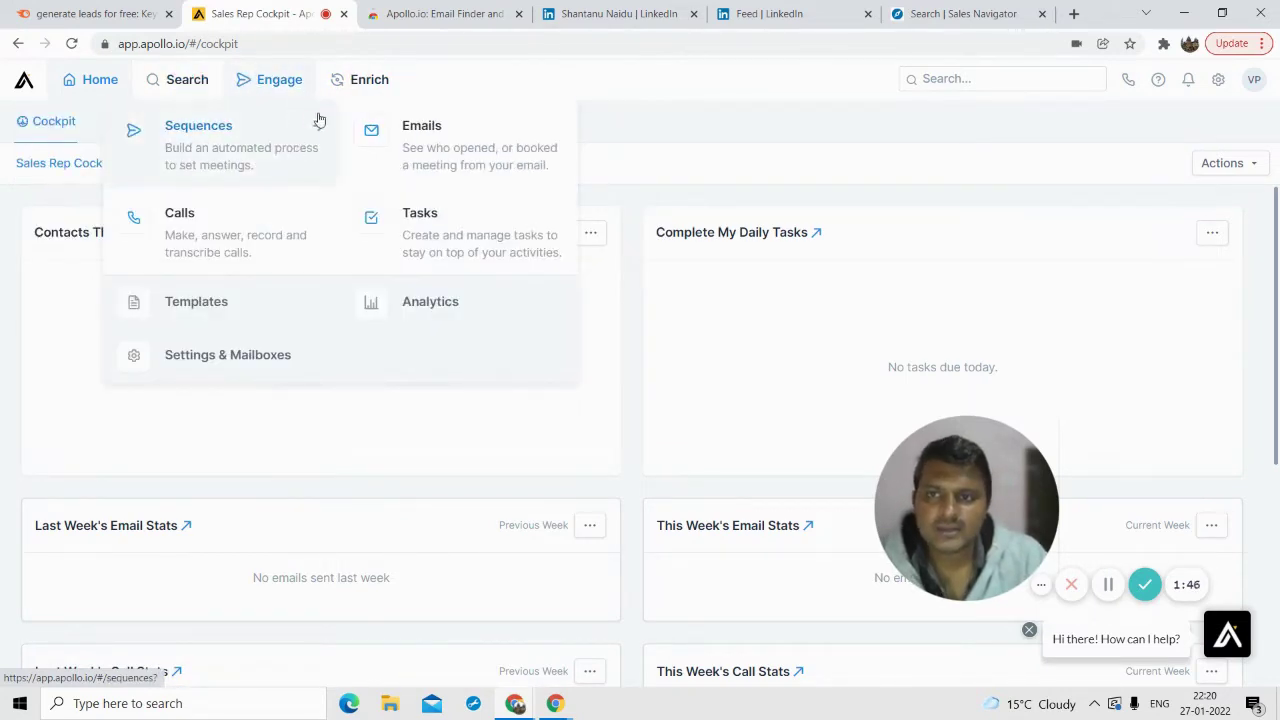
mouse_move(357, 100)
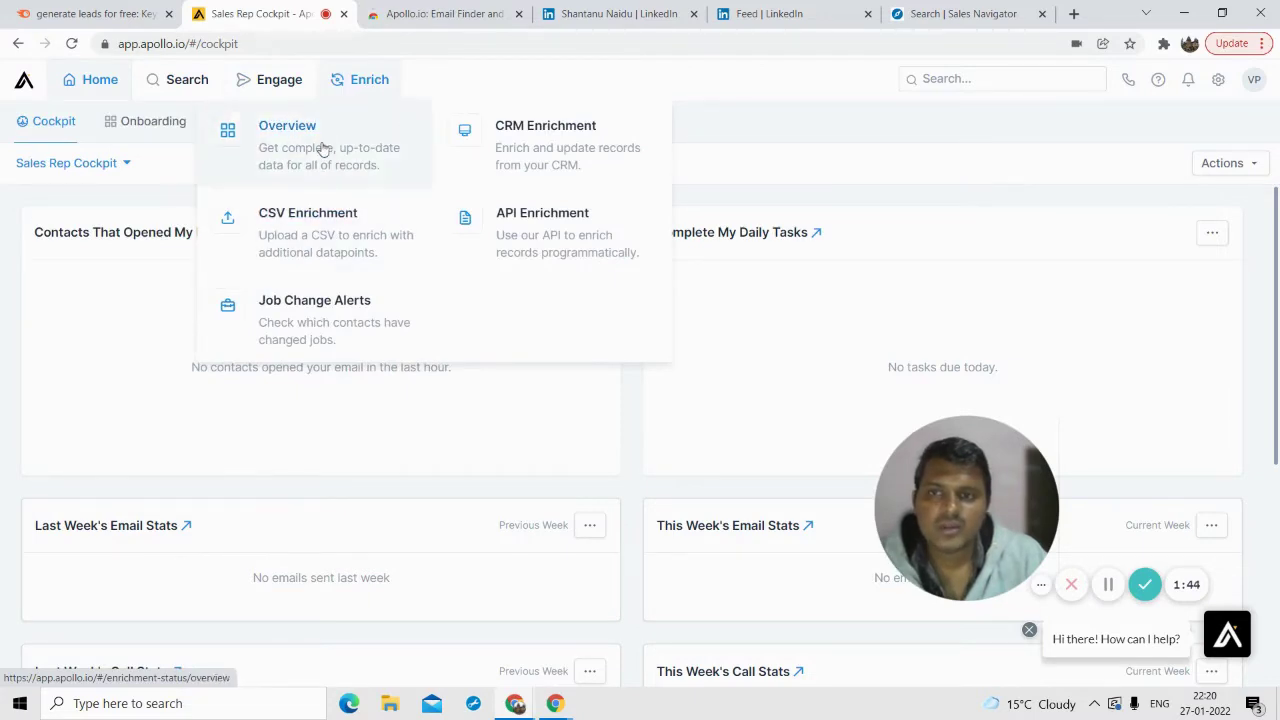
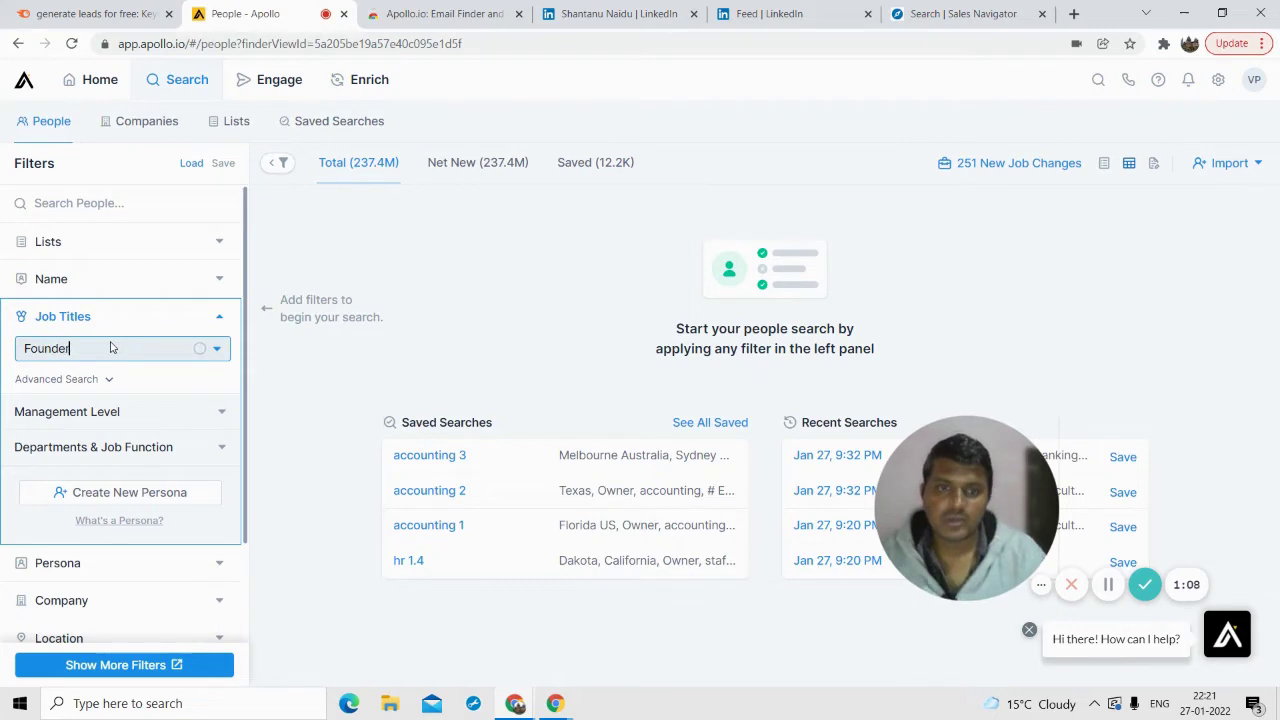
- Filter the people search by the job title Founder and look over the matching contacts
click(84, 381)
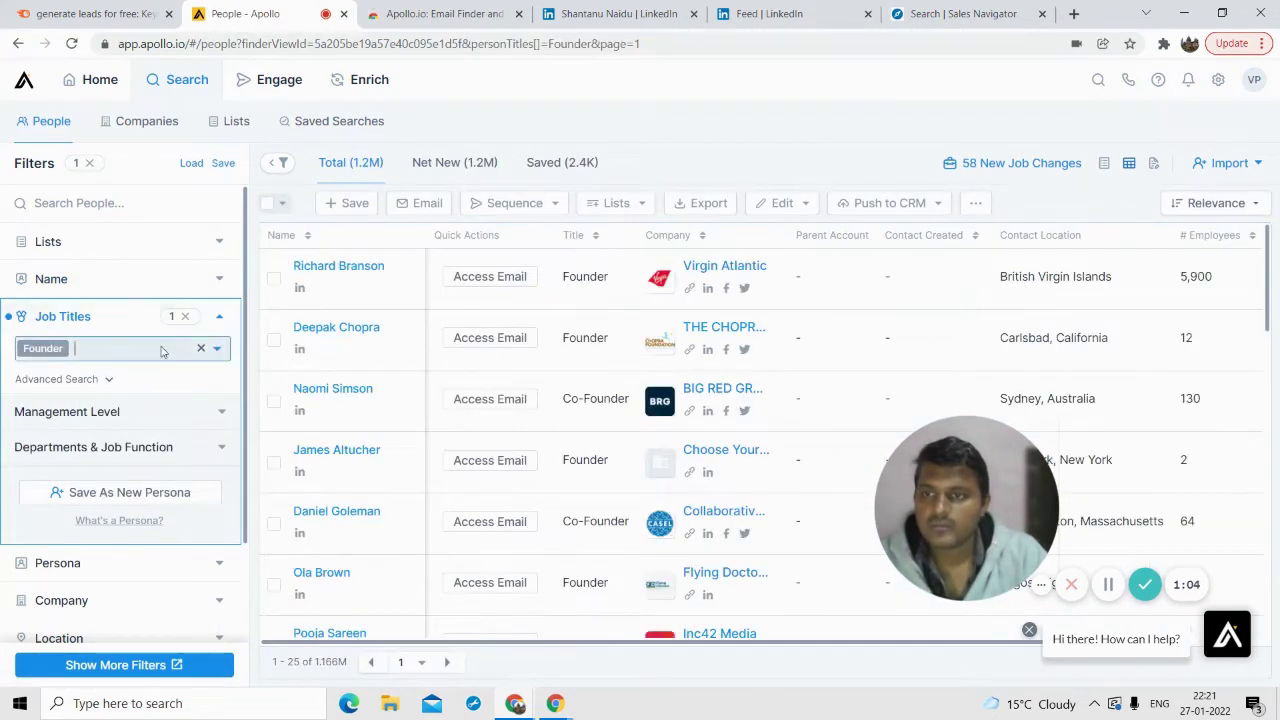
scroll(115, 578, down, 3)
scroll(115, 578, up, 3)
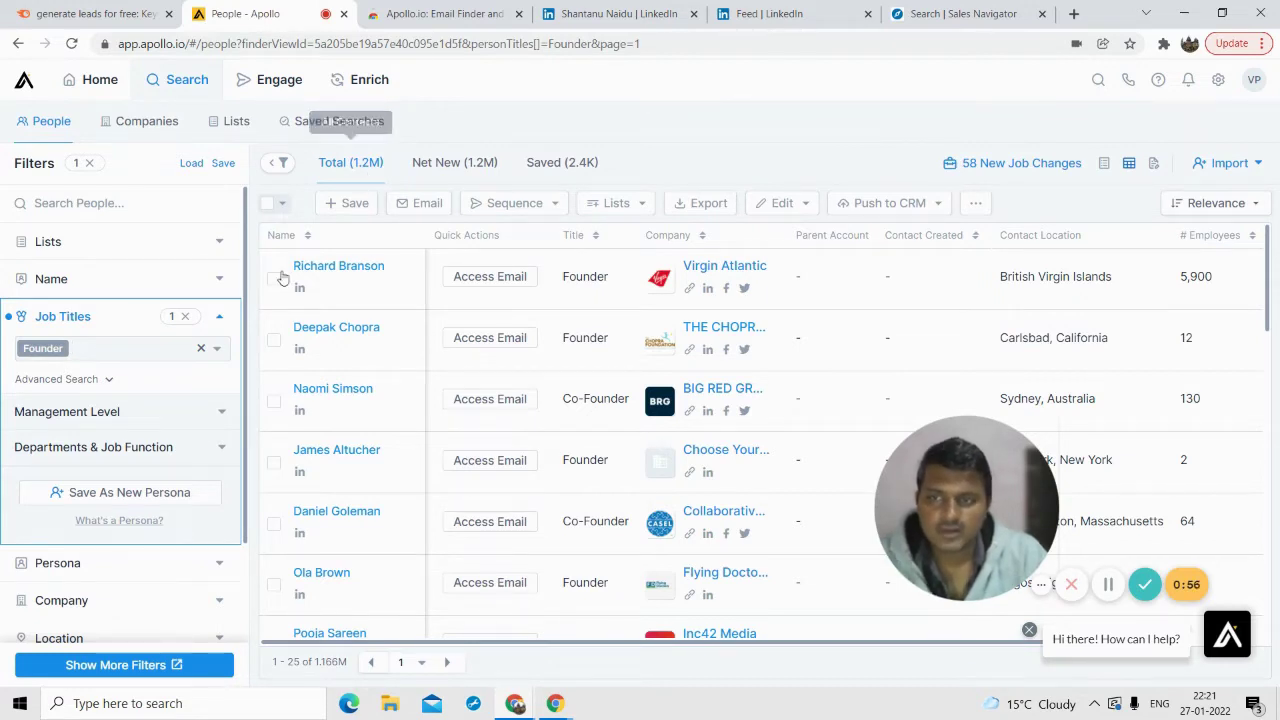
- Limit the people search to companies with 1-10 employees and dismiss the suggestion to save a persona
scroll(151, 430, down, 2)
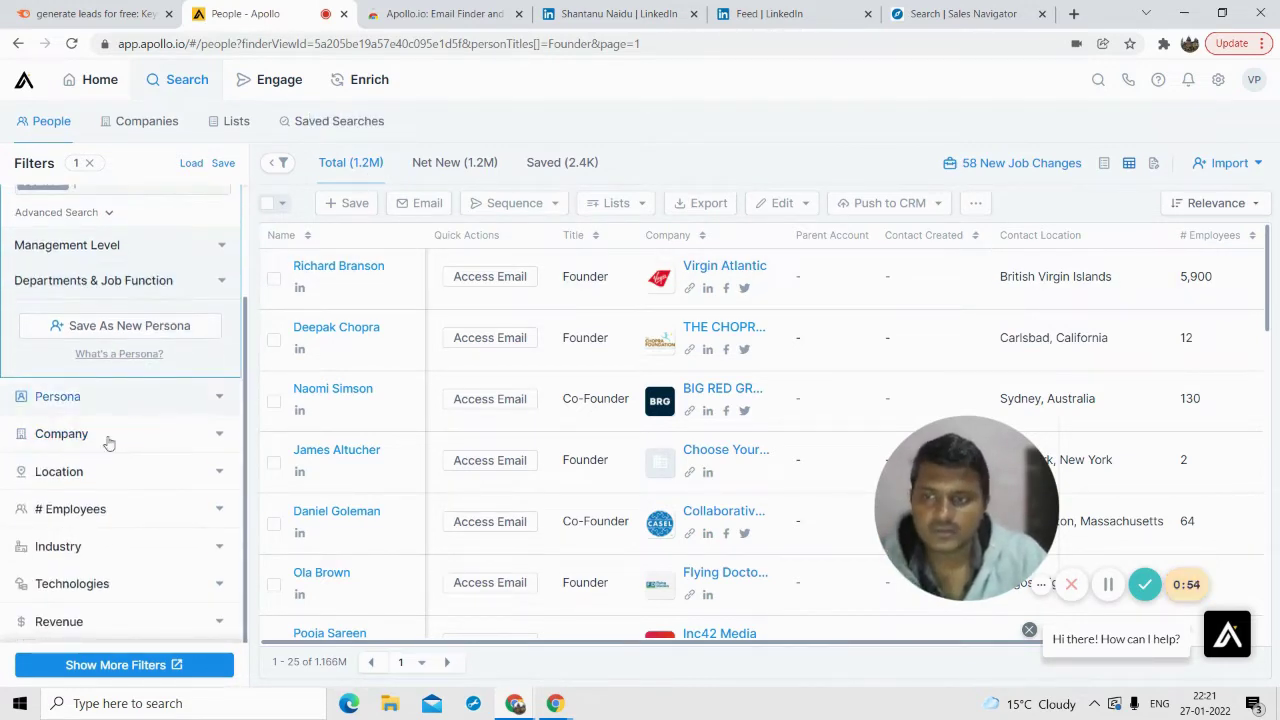
scroll(108, 480, down, 1)
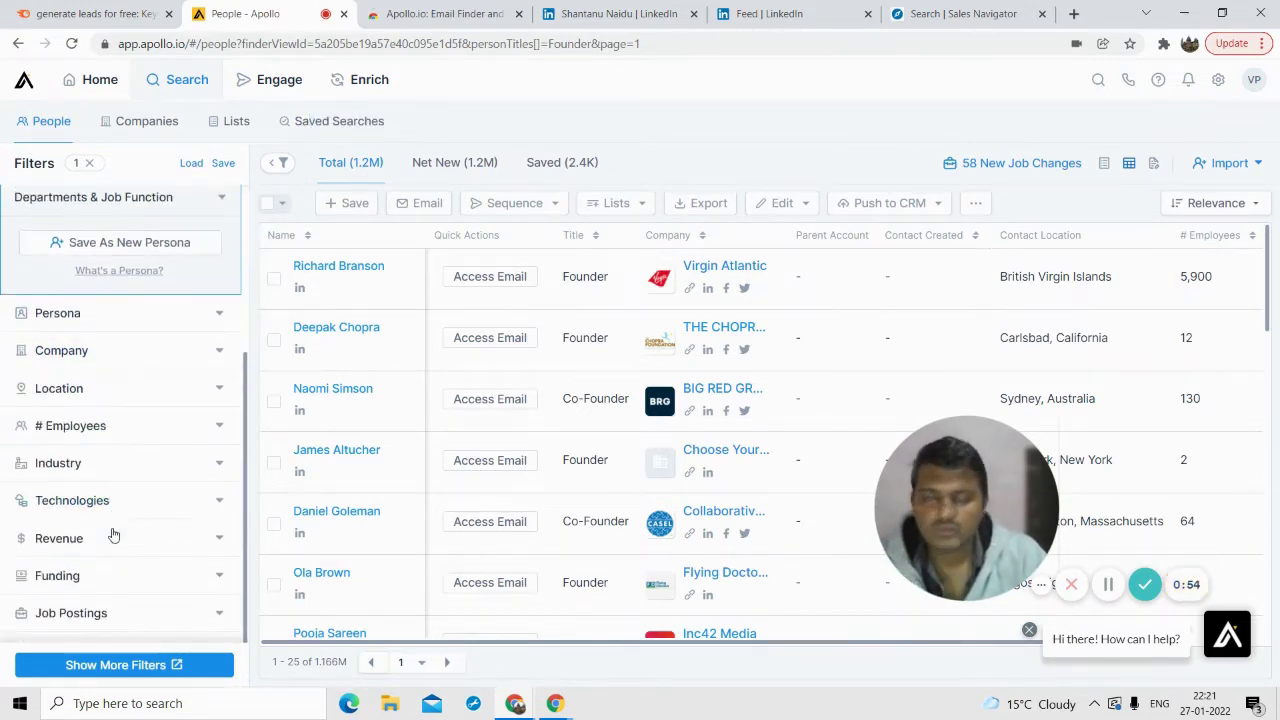
click(111, 433)
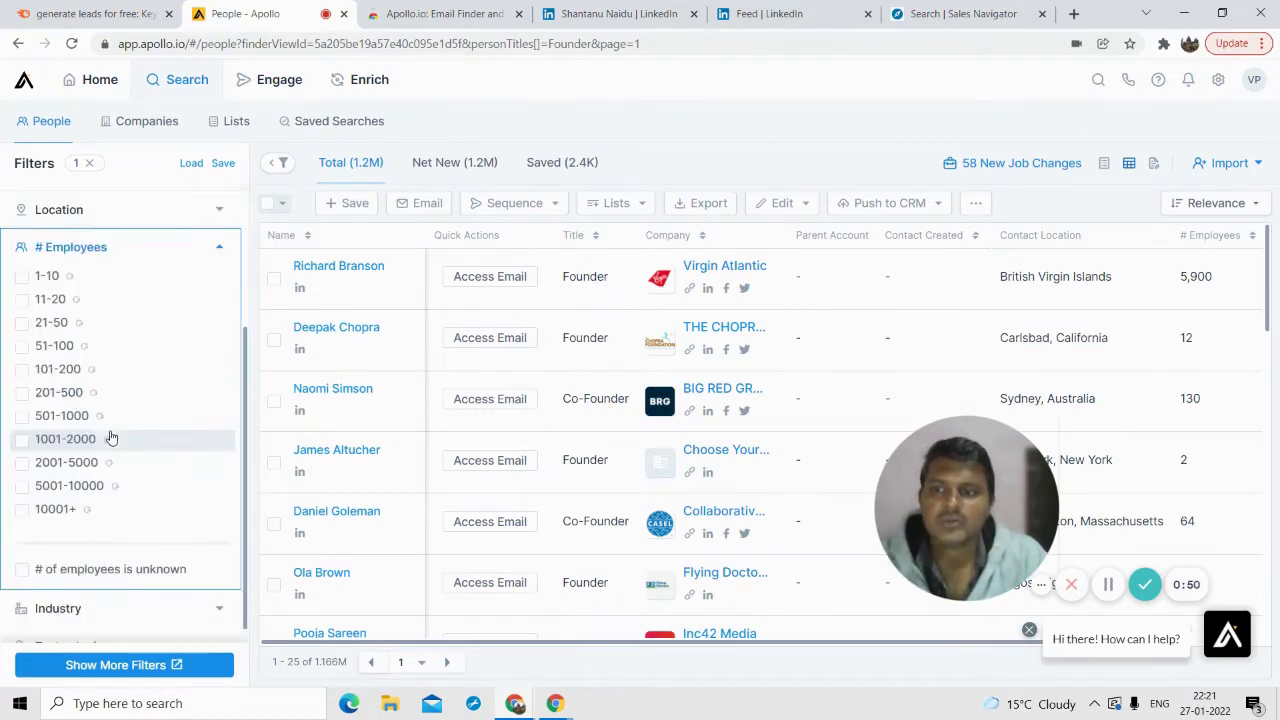
scroll(100, 400, up, 1)
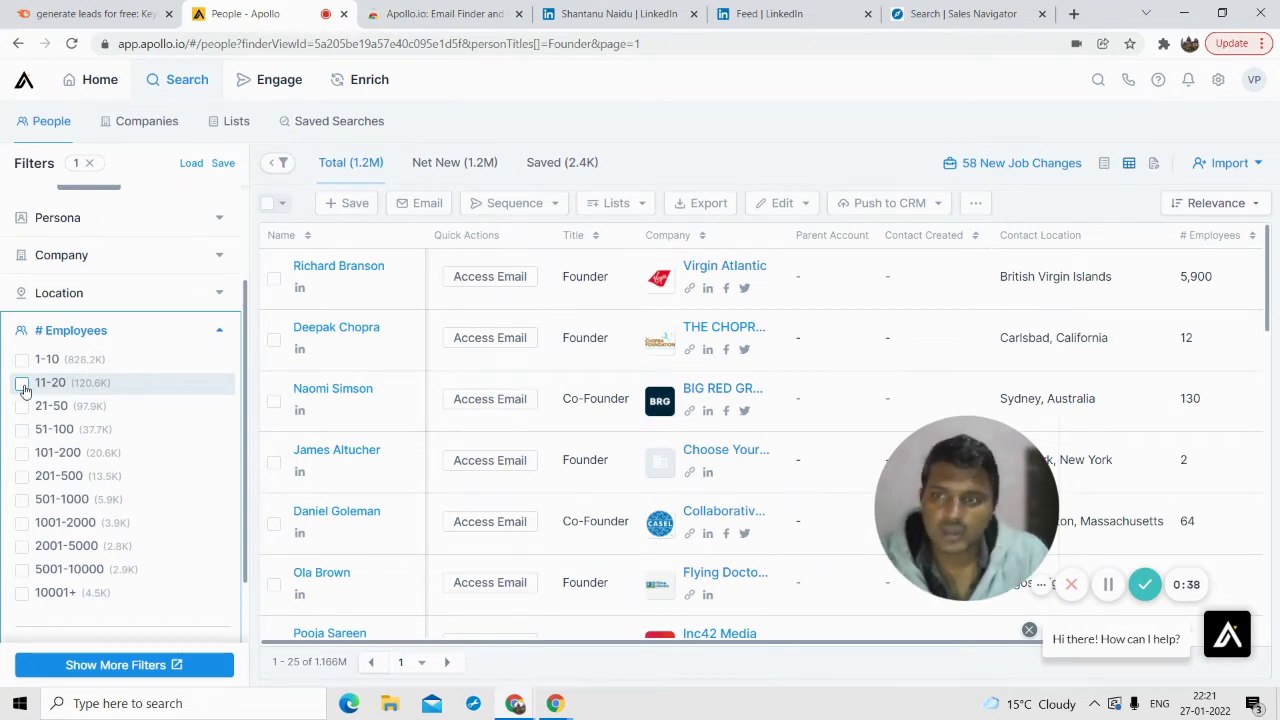
click(23, 361)
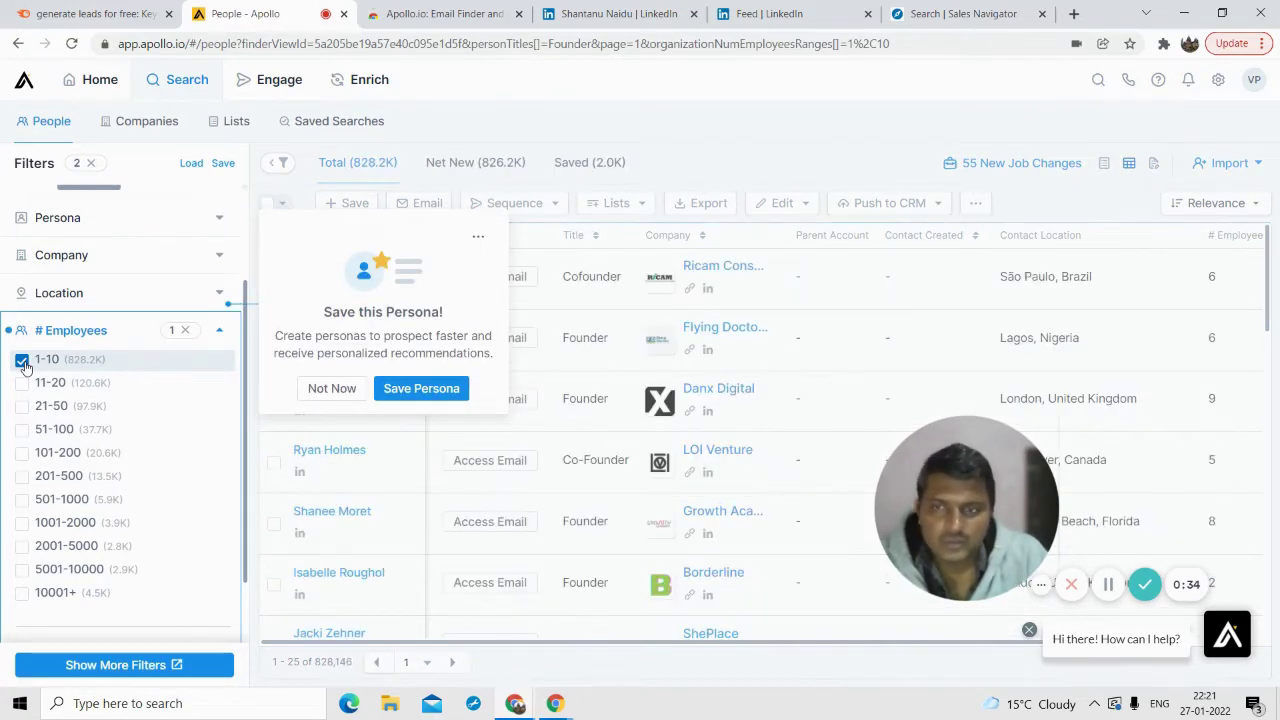
click(208, 441)
- Narrow the people search to companies in the computer software industry
scroll(60, 470, down, 3)
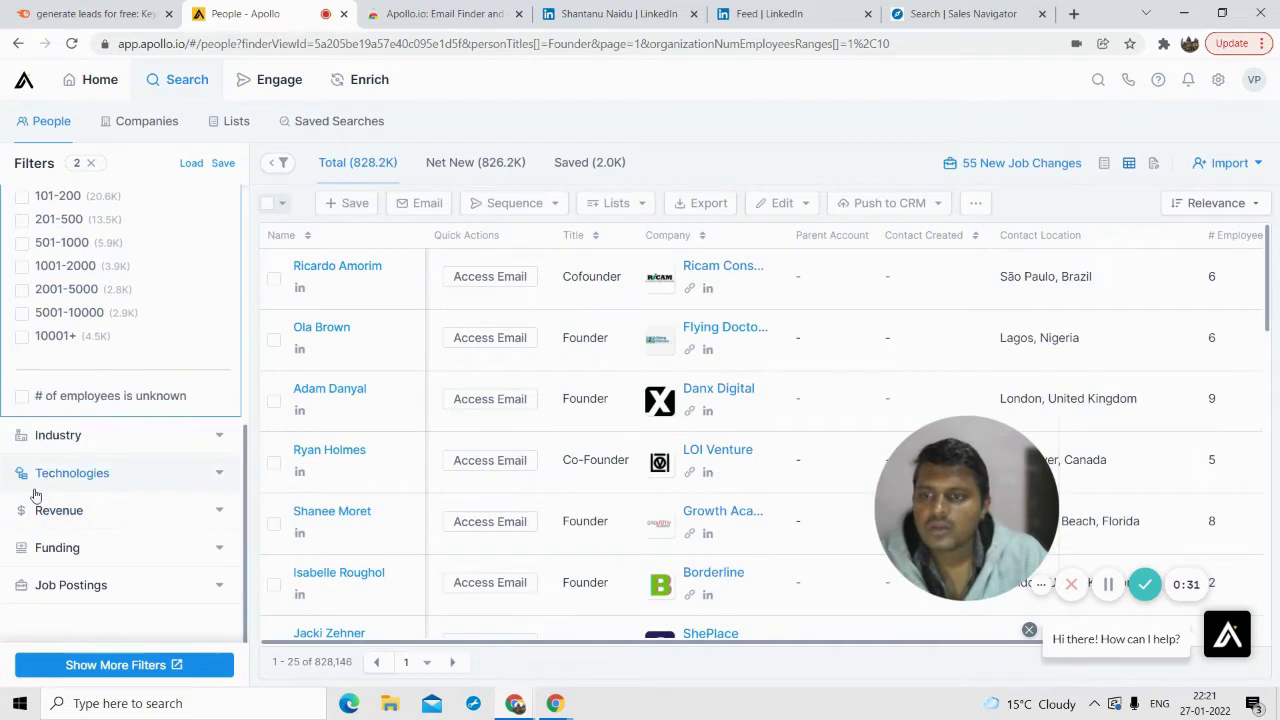
click(72, 438)
click(87, 380)
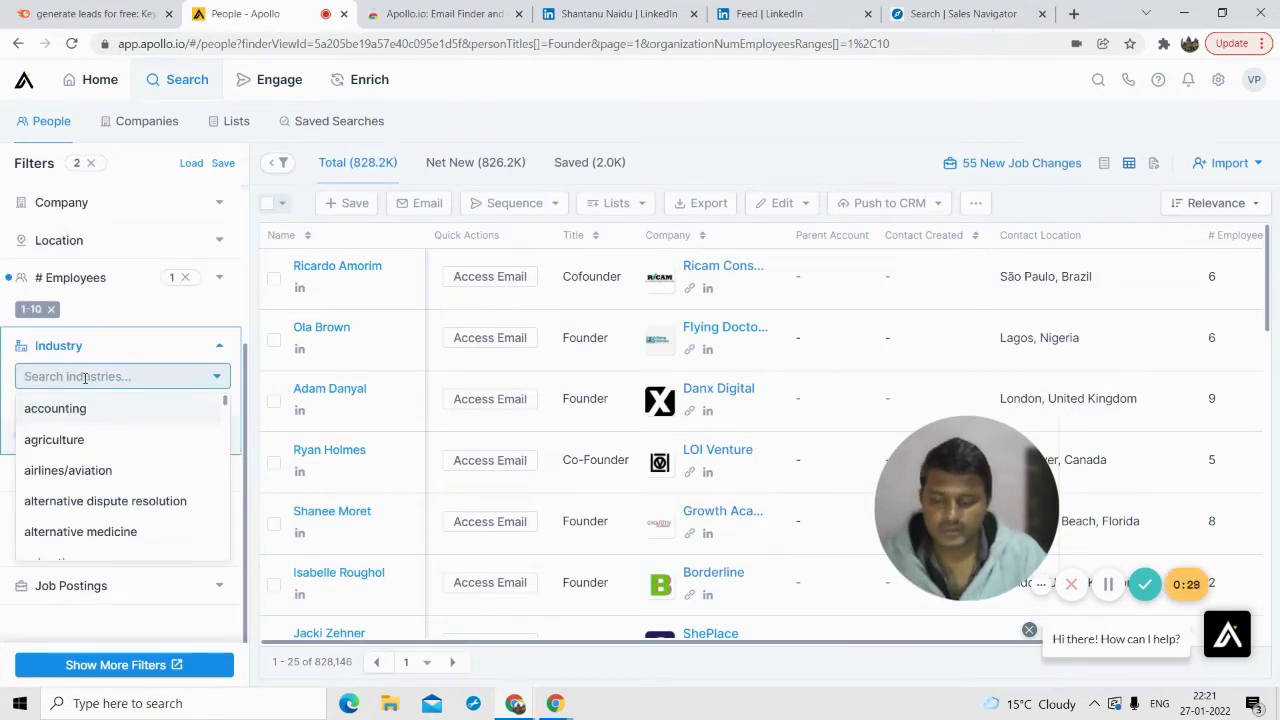
text(comput)
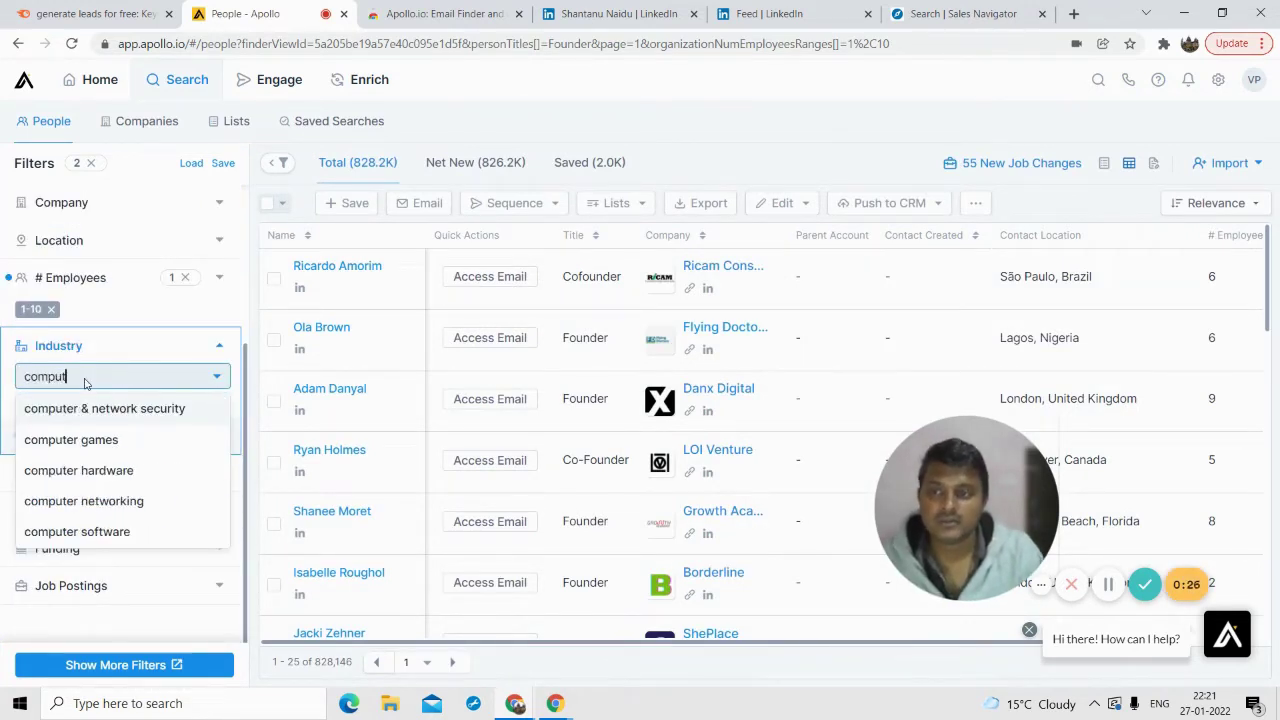
text(er)
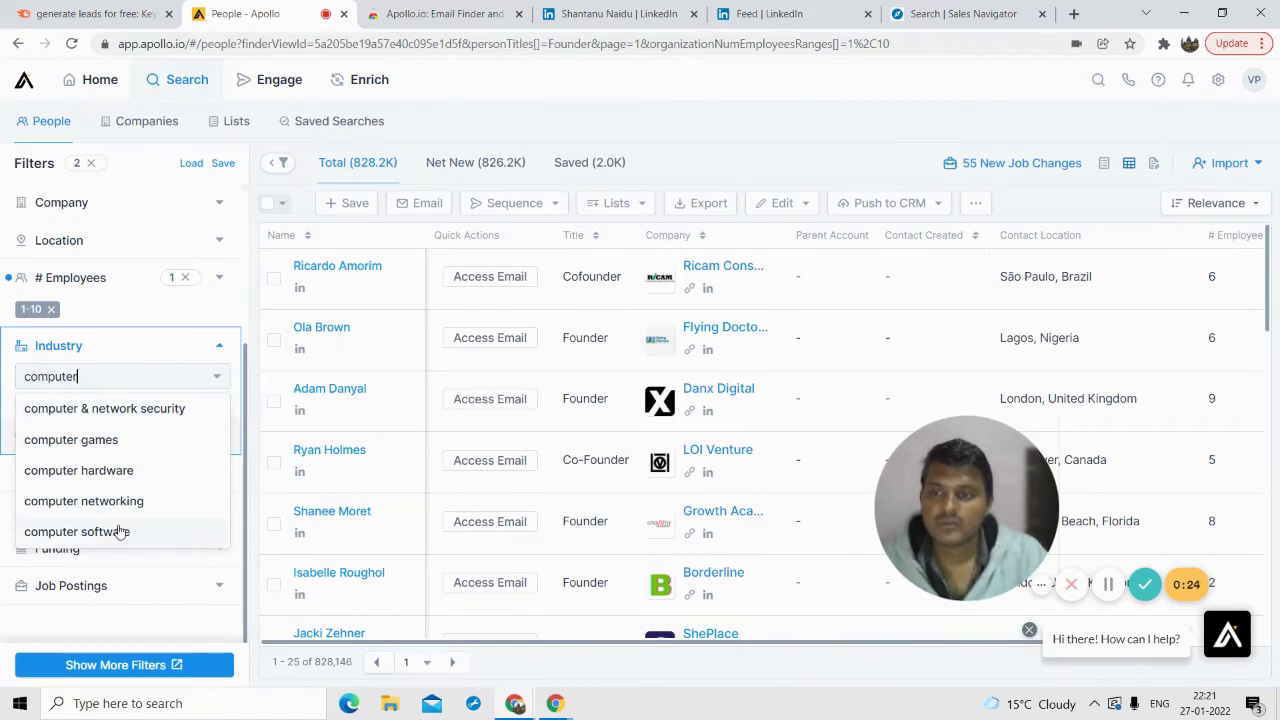
click(119, 531)
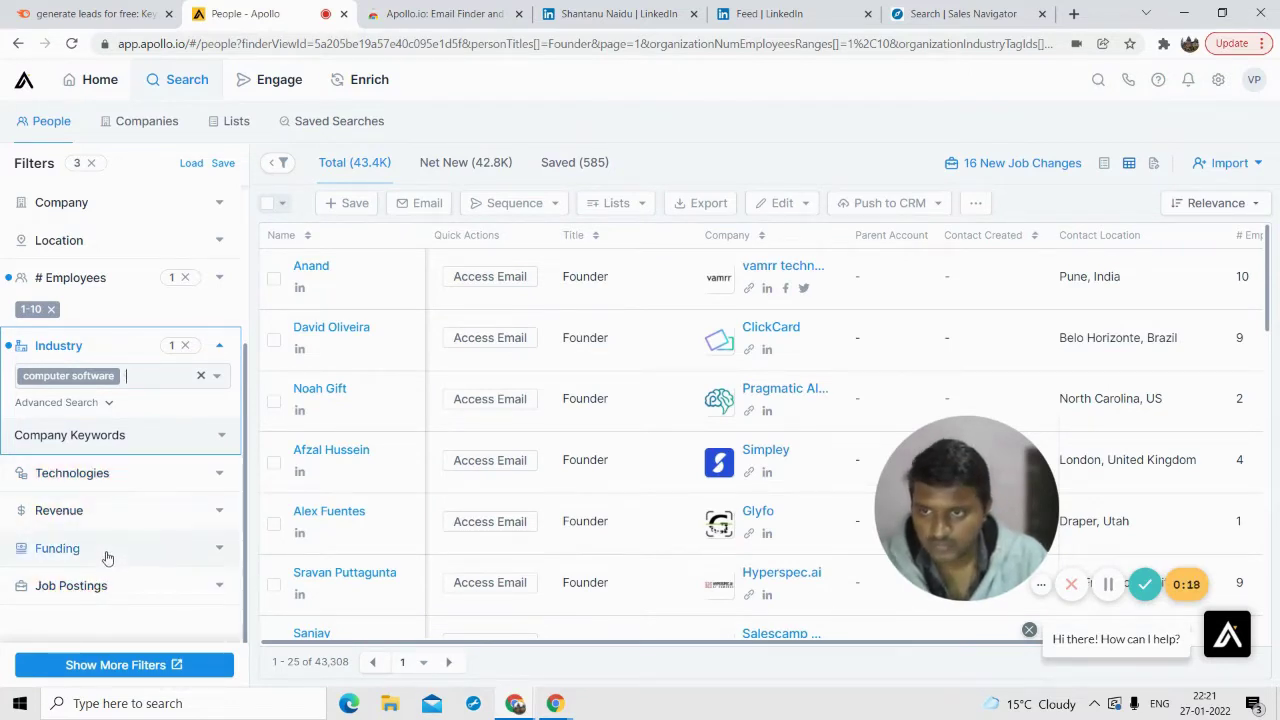
- Limit the company annual revenue to a maximum of 1M, leaving the minimum empty
click(95, 515)
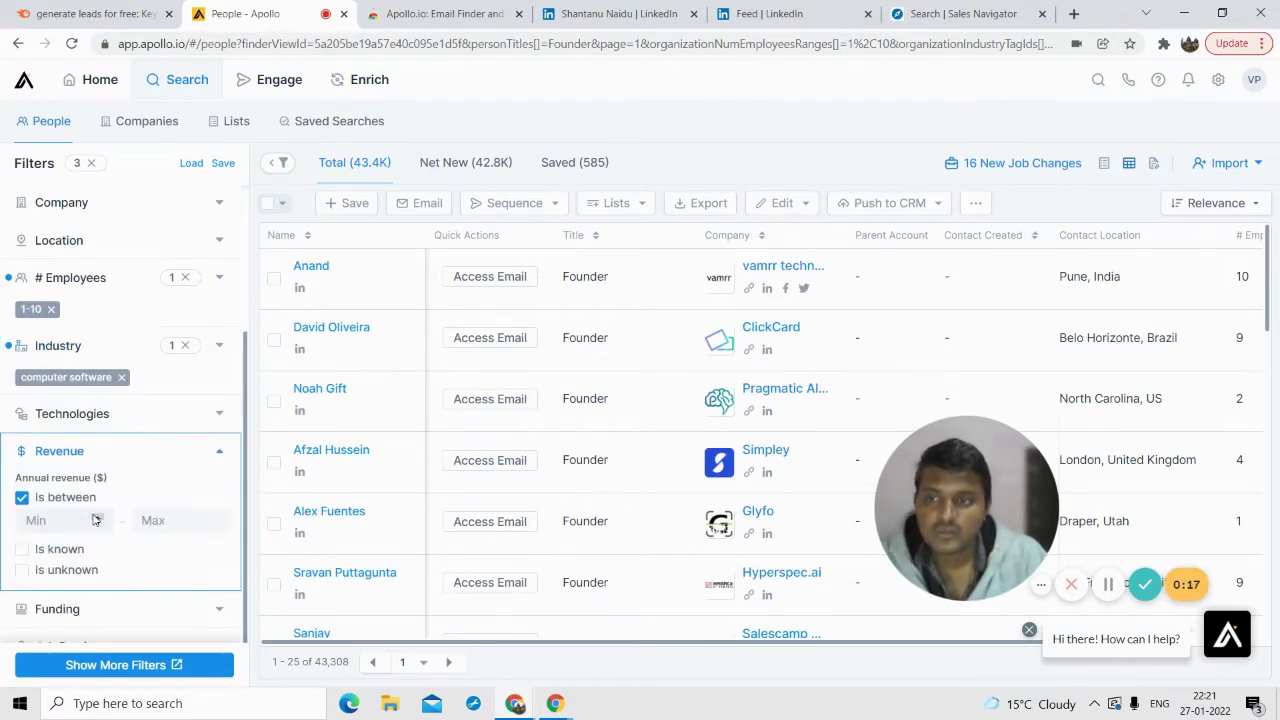
click(164, 525)
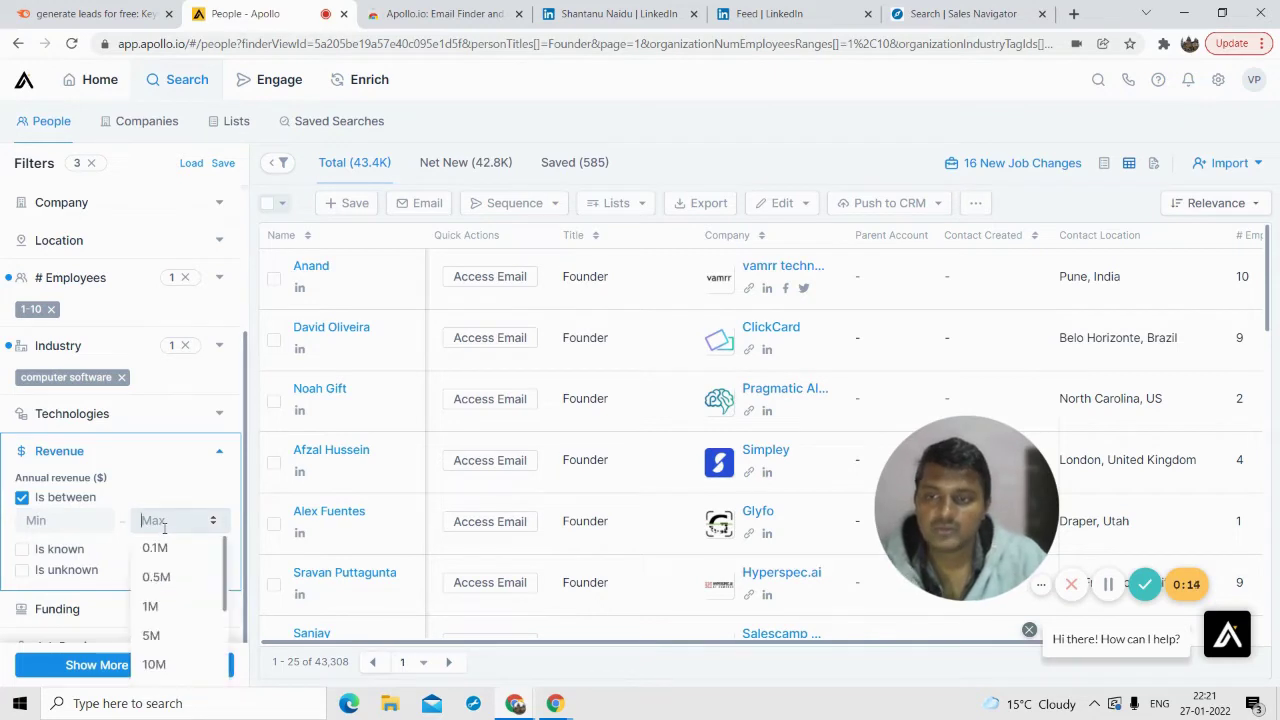
click(177, 605)
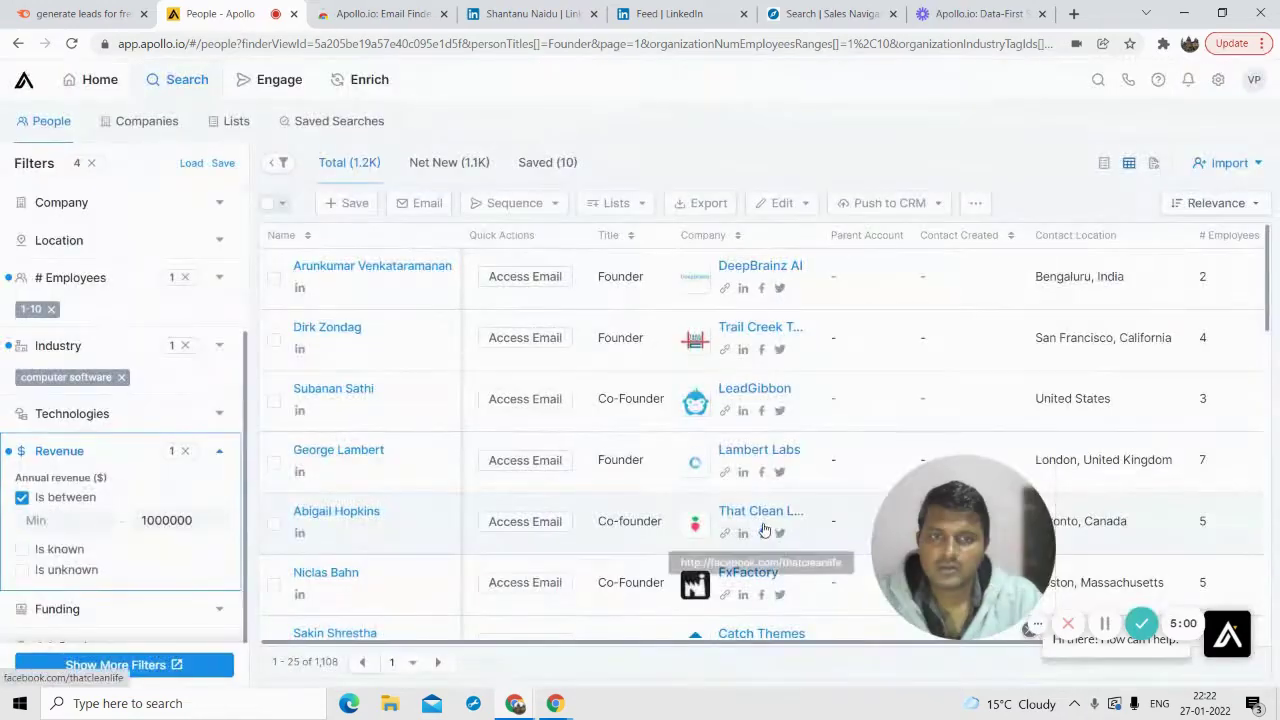
click(165, 517)
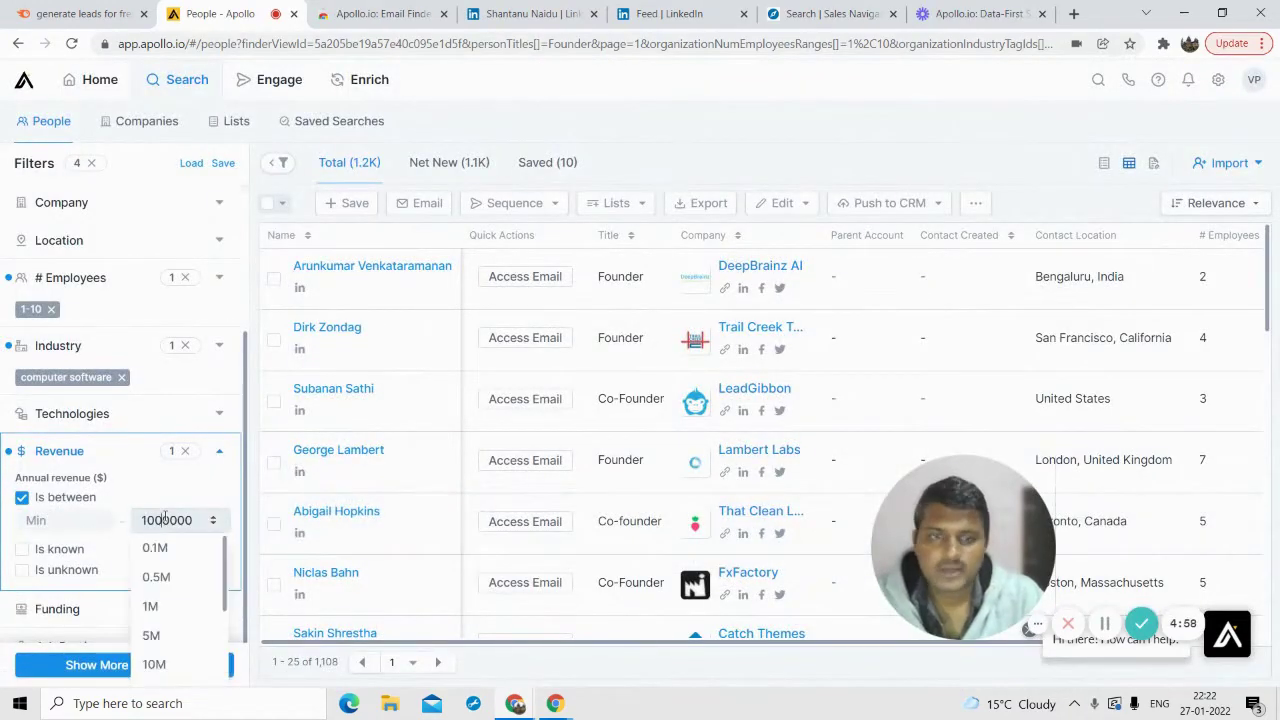
scroll(160, 480, down, 1)
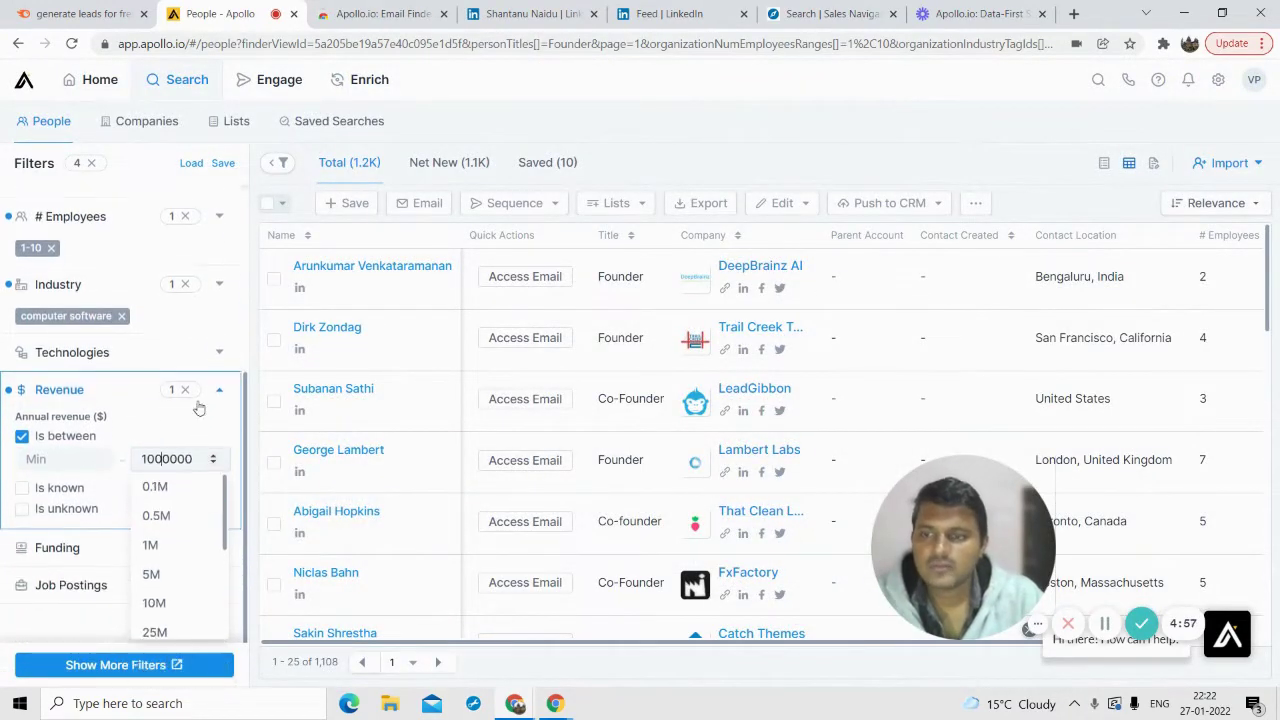
click(558, 140)
- Look over the funding amount, round type and round date filters, and open the full set of filters
click(120, 547)
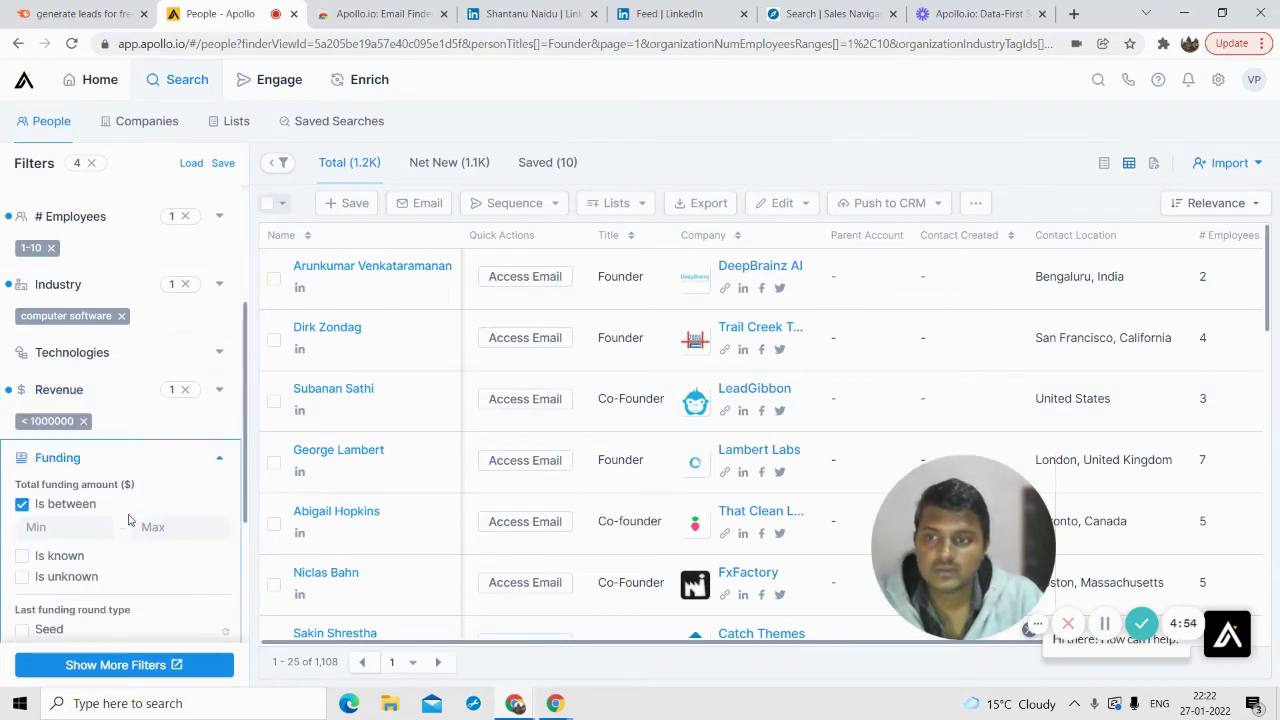
scroll(150, 430, down, 4)
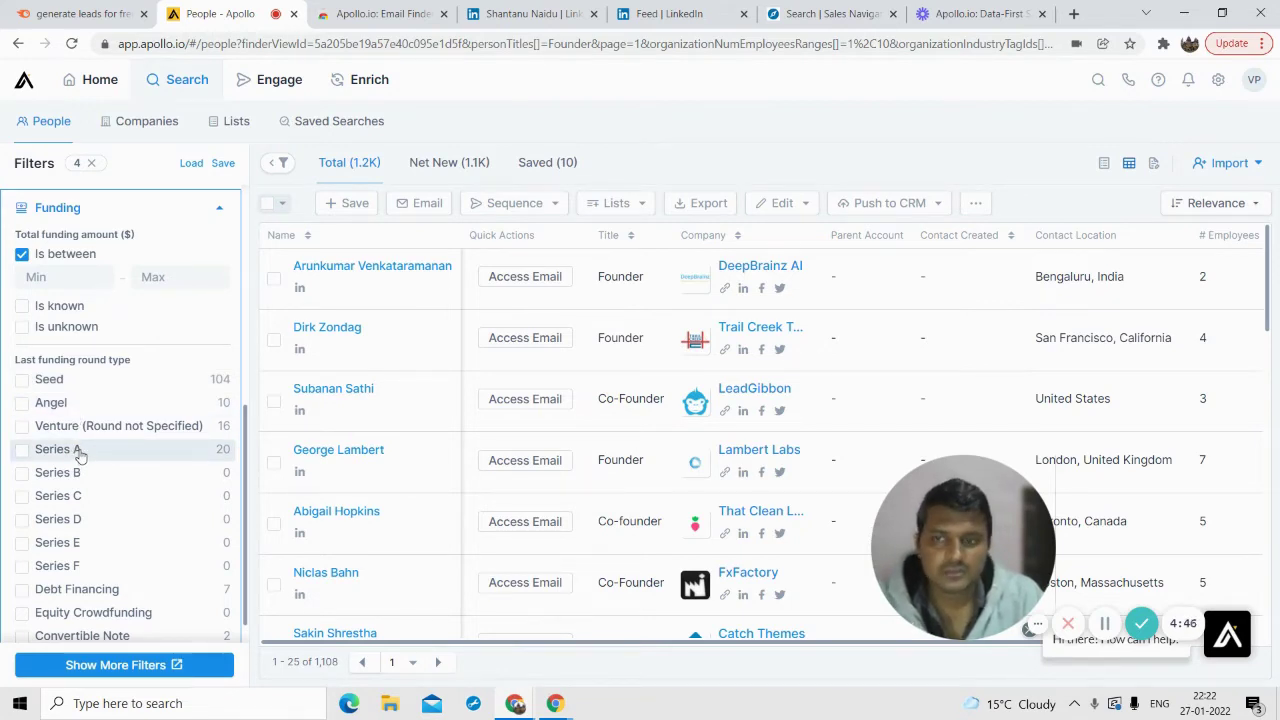
scroll(82, 455, down, 1)
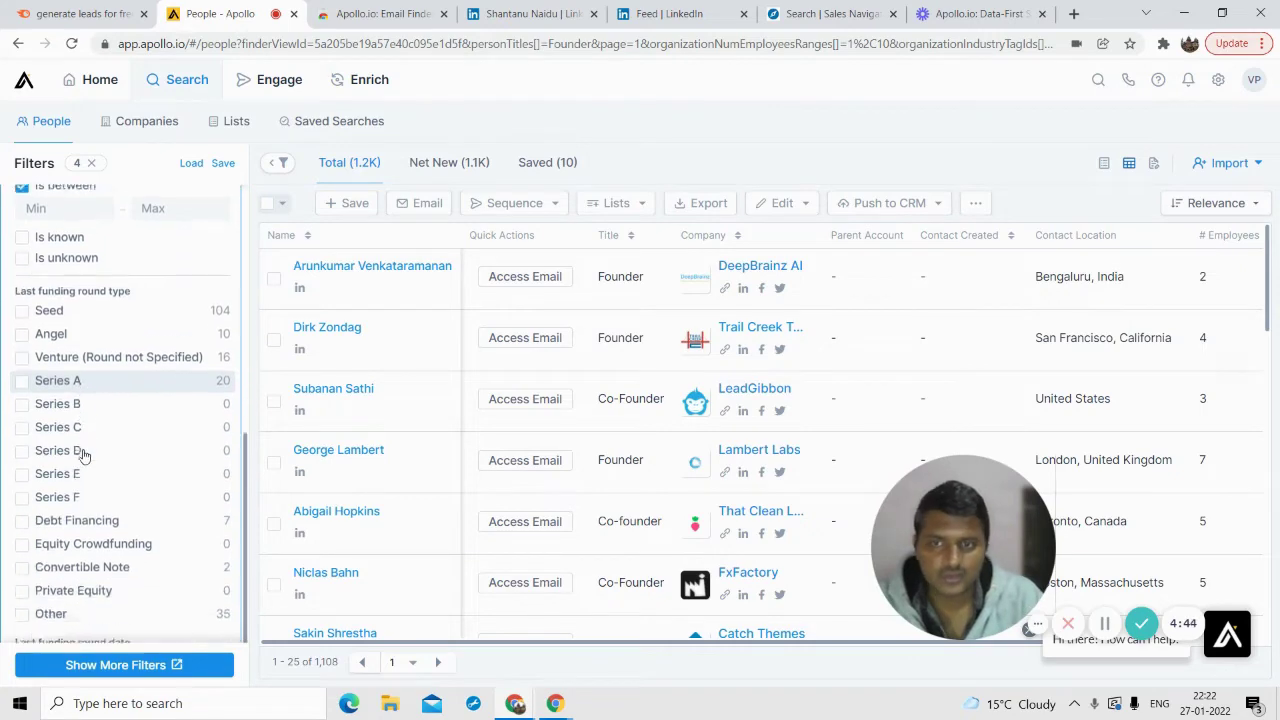
scroll(82, 455, down, 2)
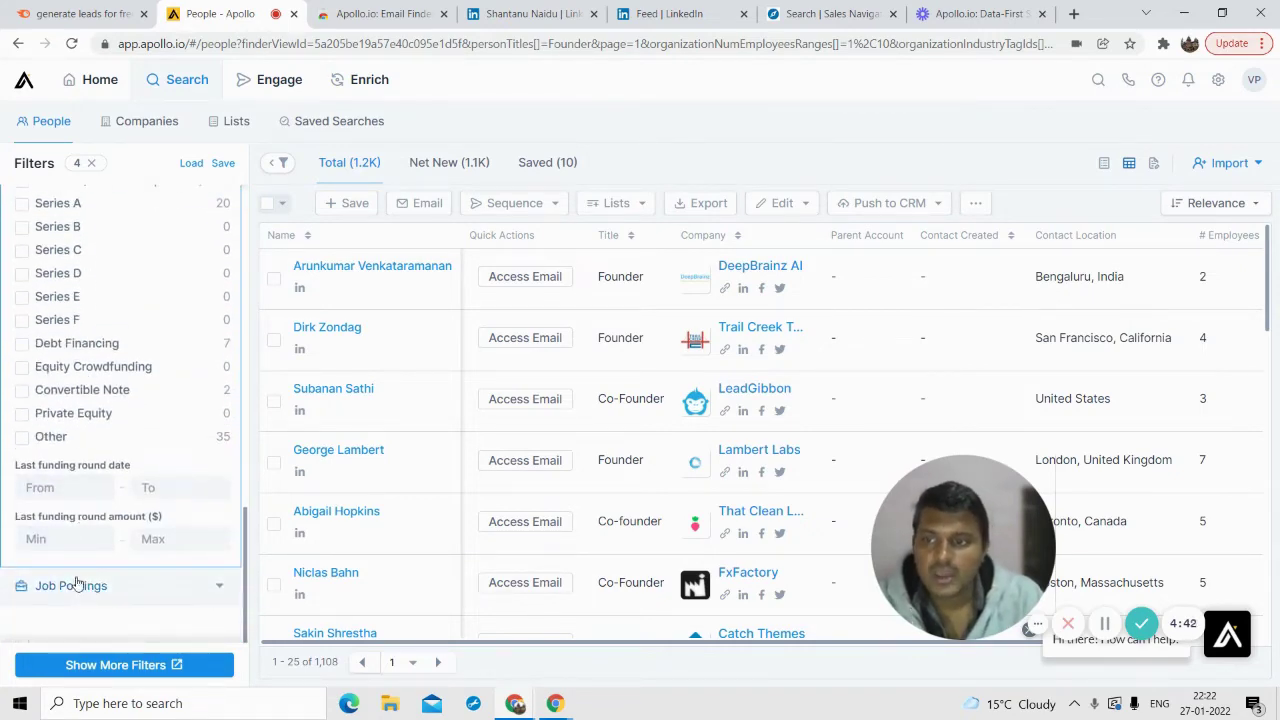
click(128, 665)
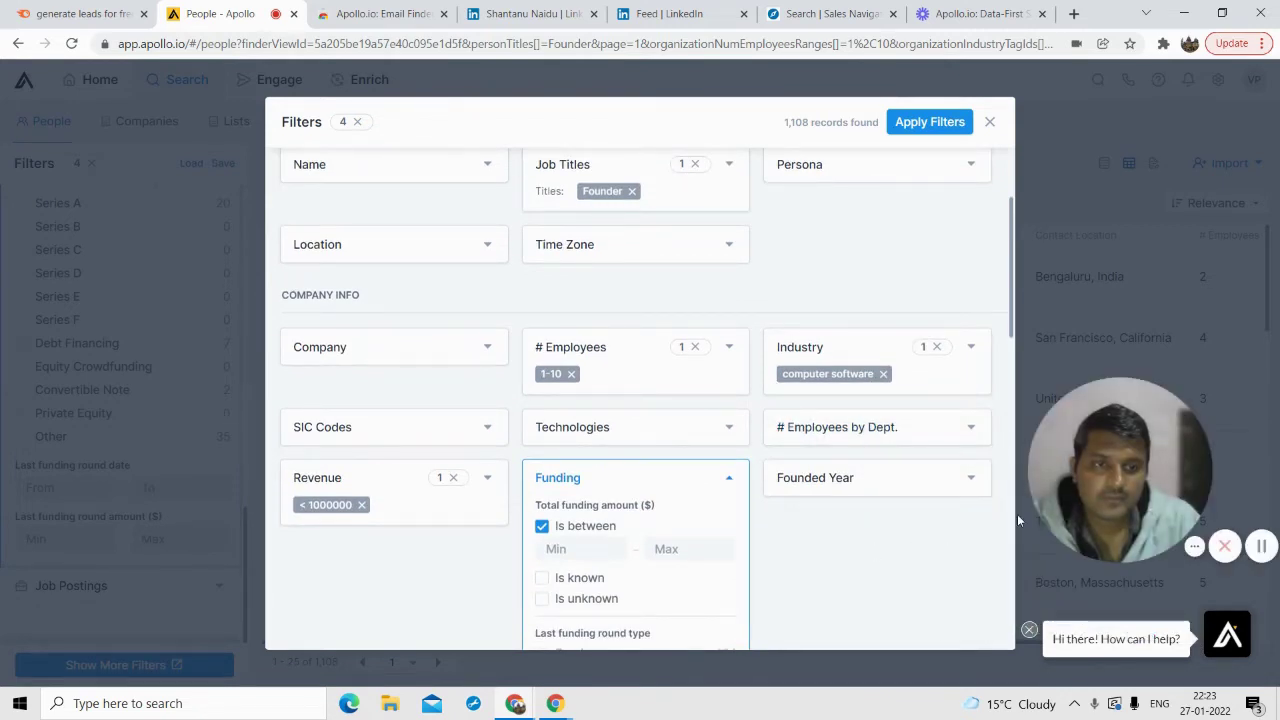
scroll(860, 470, down, 1)
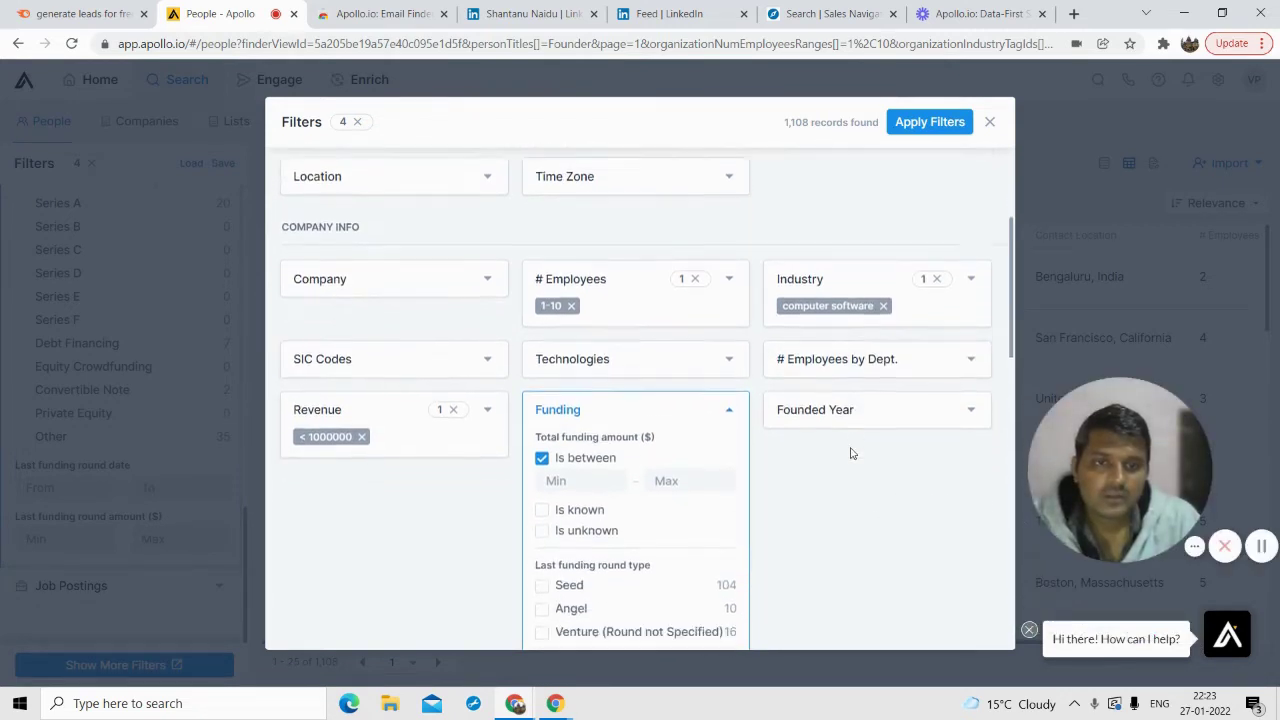
- Try a minimum founded year of 2021 for the companies and clear the value again
click(830, 400)
click(816, 429)
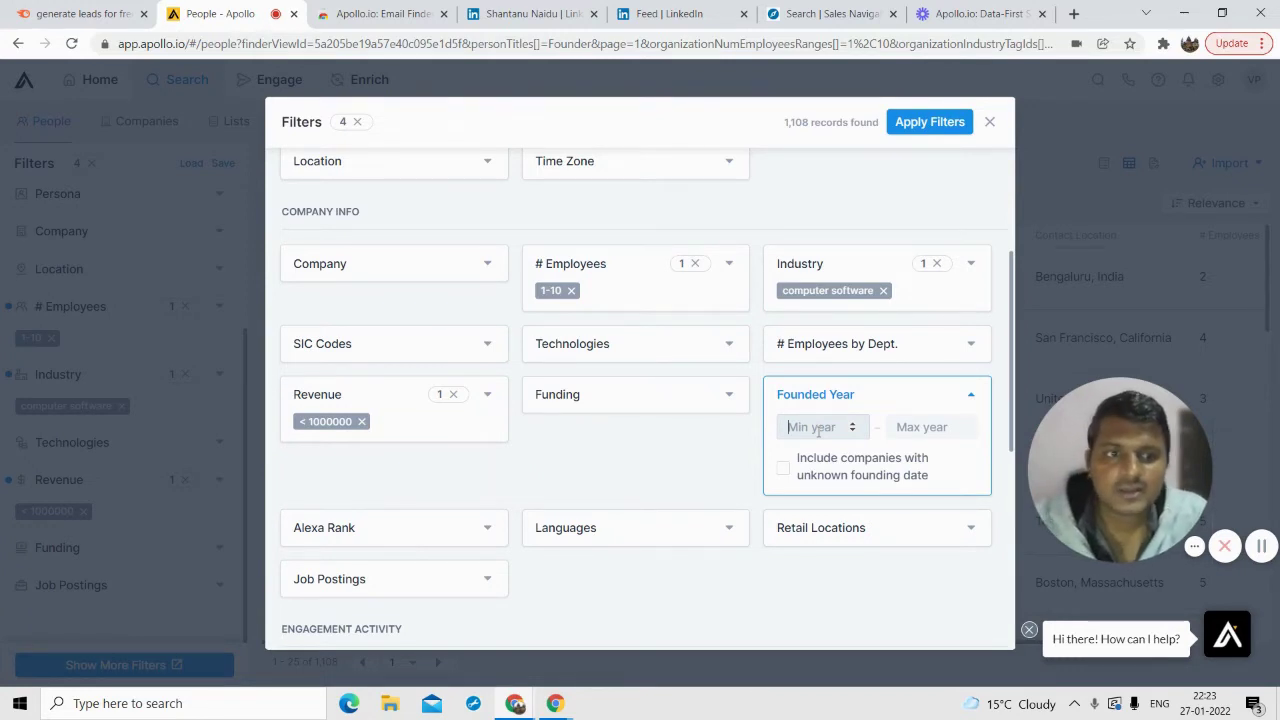
text(2021)
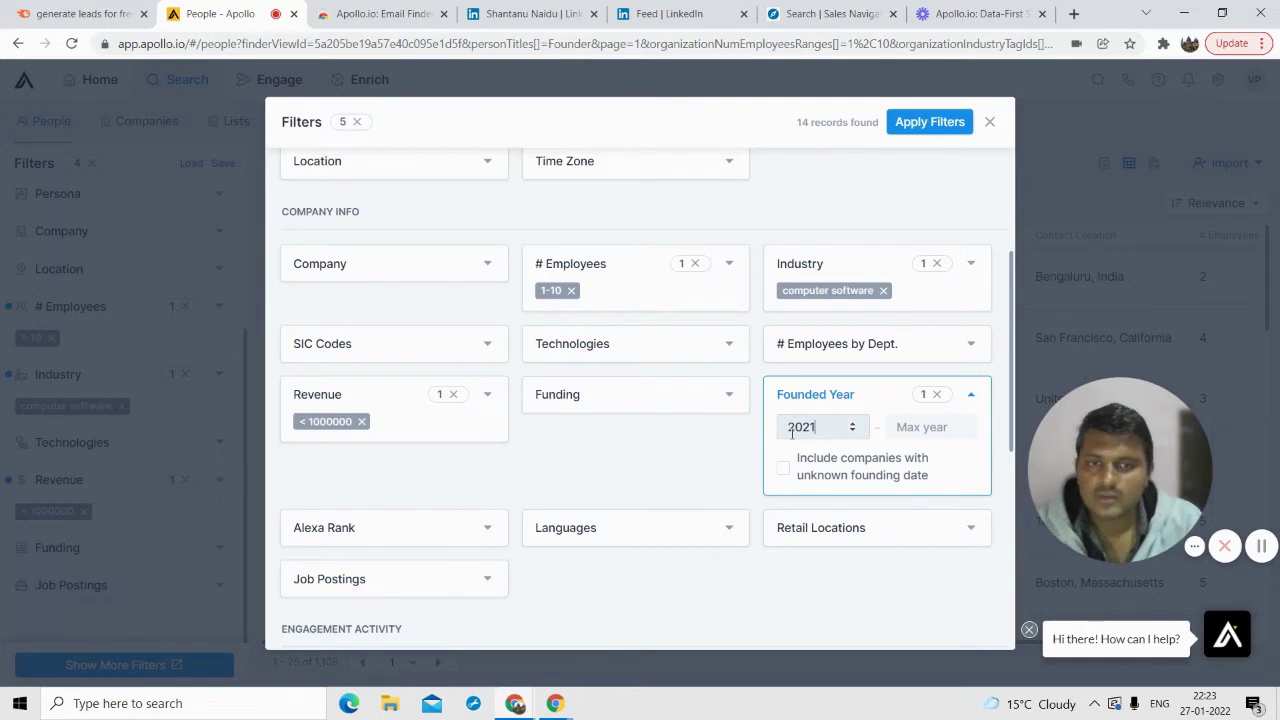
double_click(796, 426)
key(BackSpace)
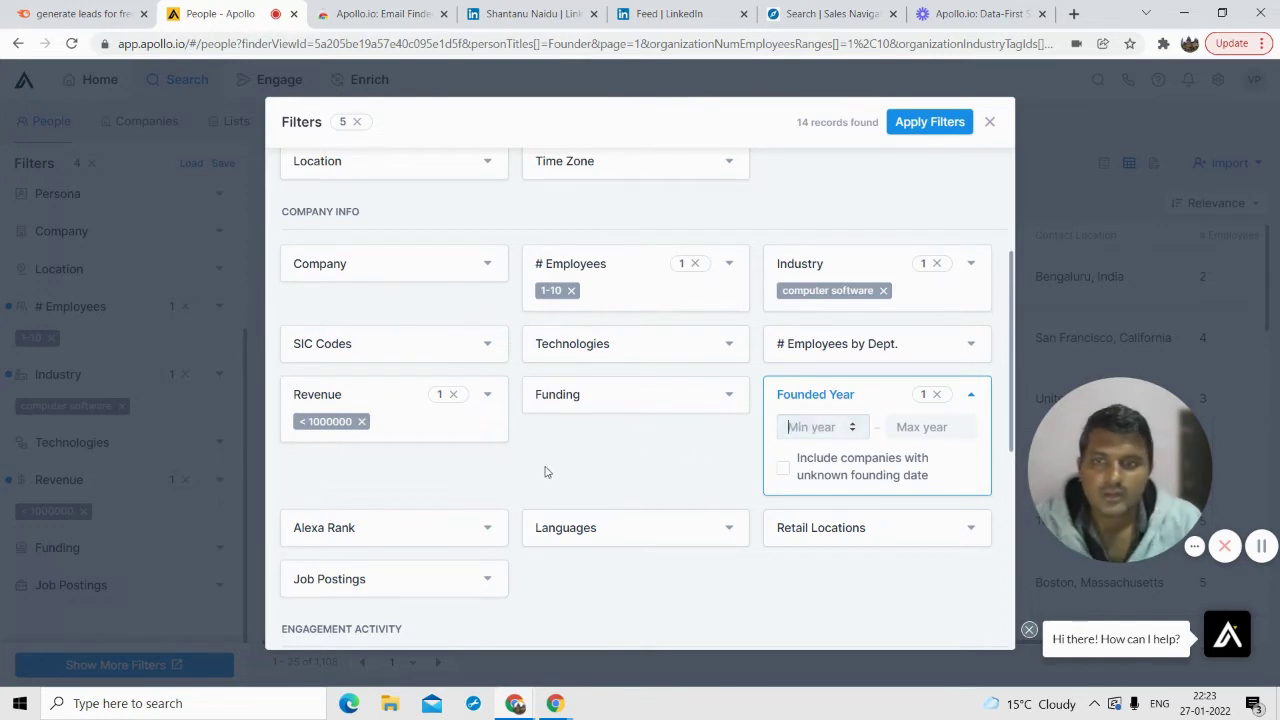
- Restrict the contacts to those with a Verified email status and apply the filters to the people search
scroll(600, 505, down, 3)
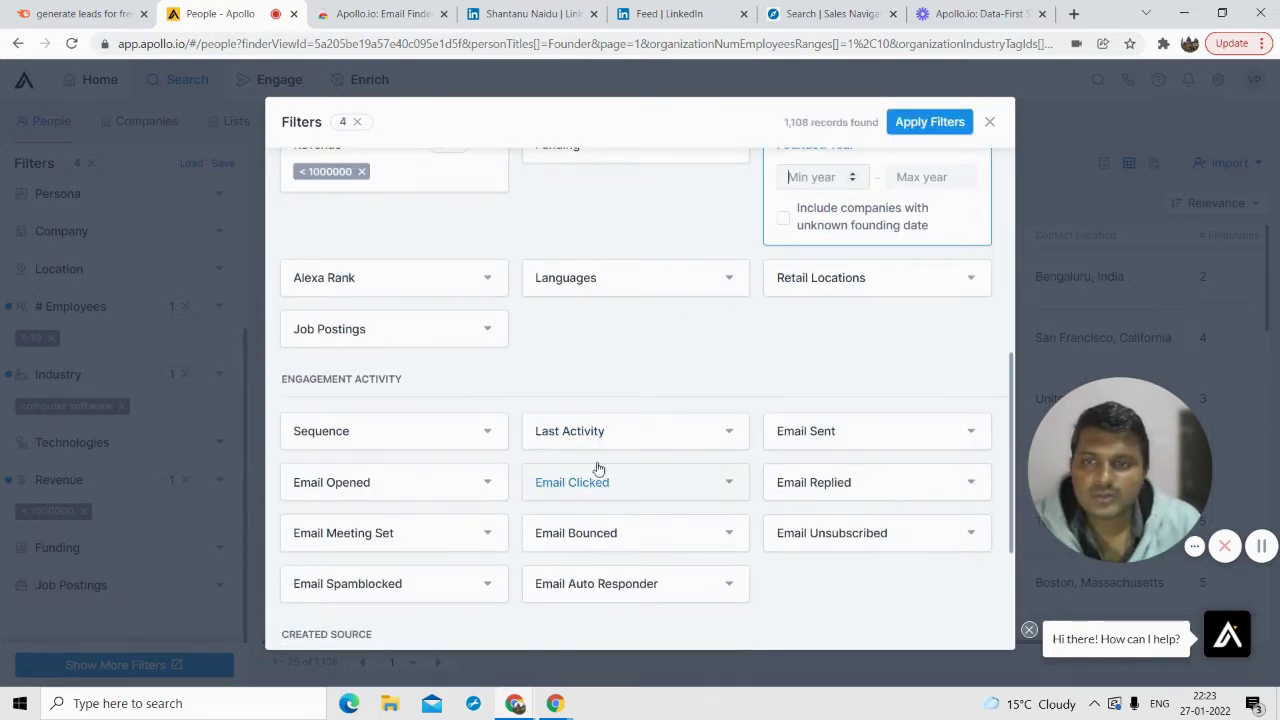
scroll(416, 333, down, 2)
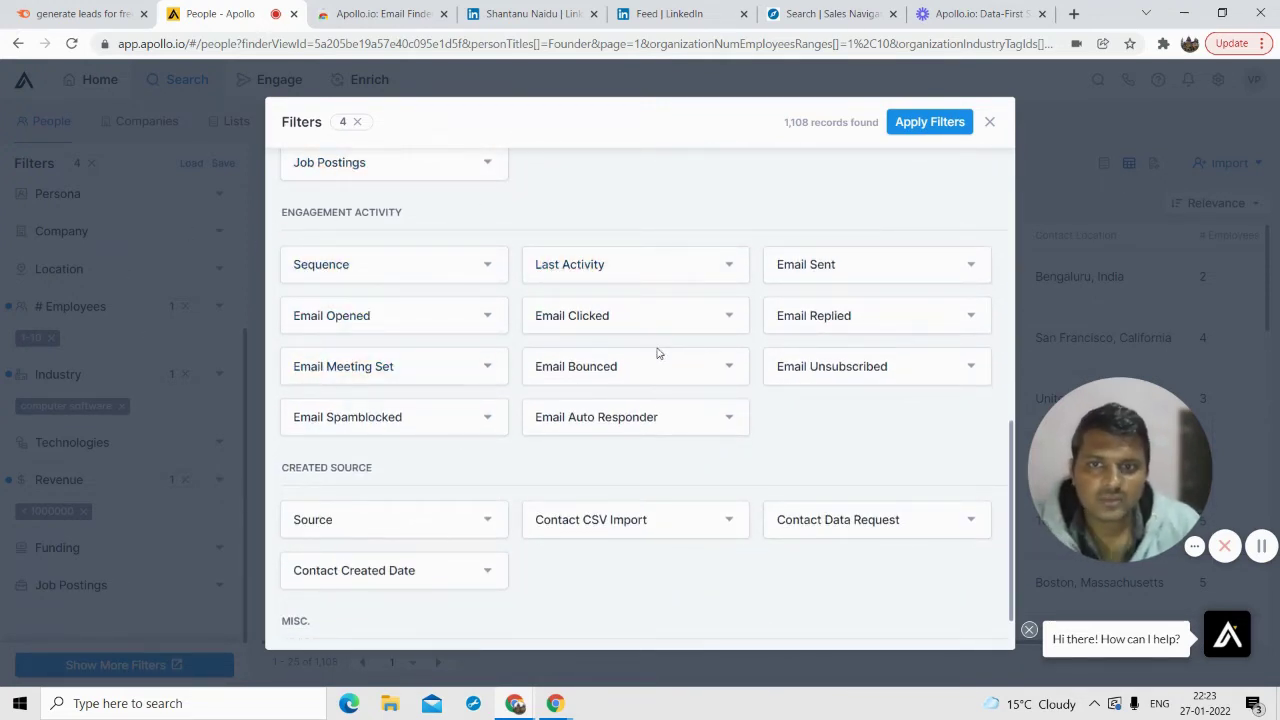
scroll(686, 386, down, 1)
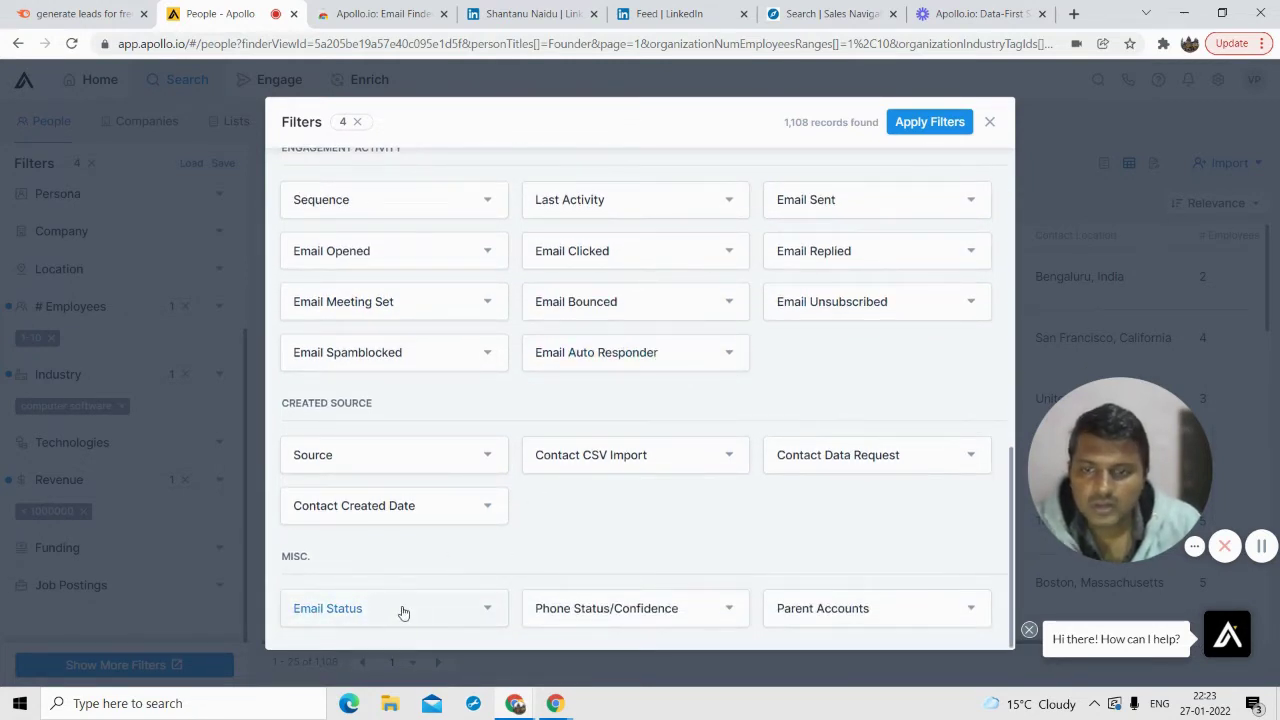
click(403, 610)
scroll(429, 514, down, 3)
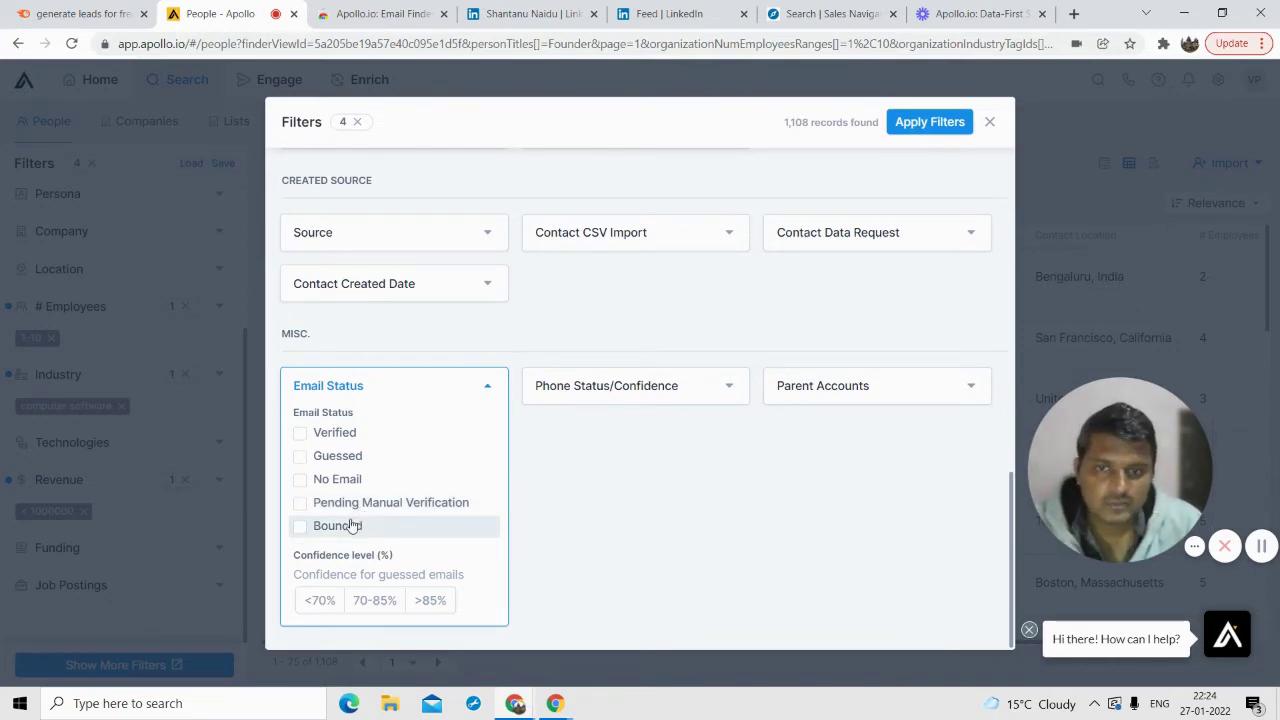
click(299, 433)
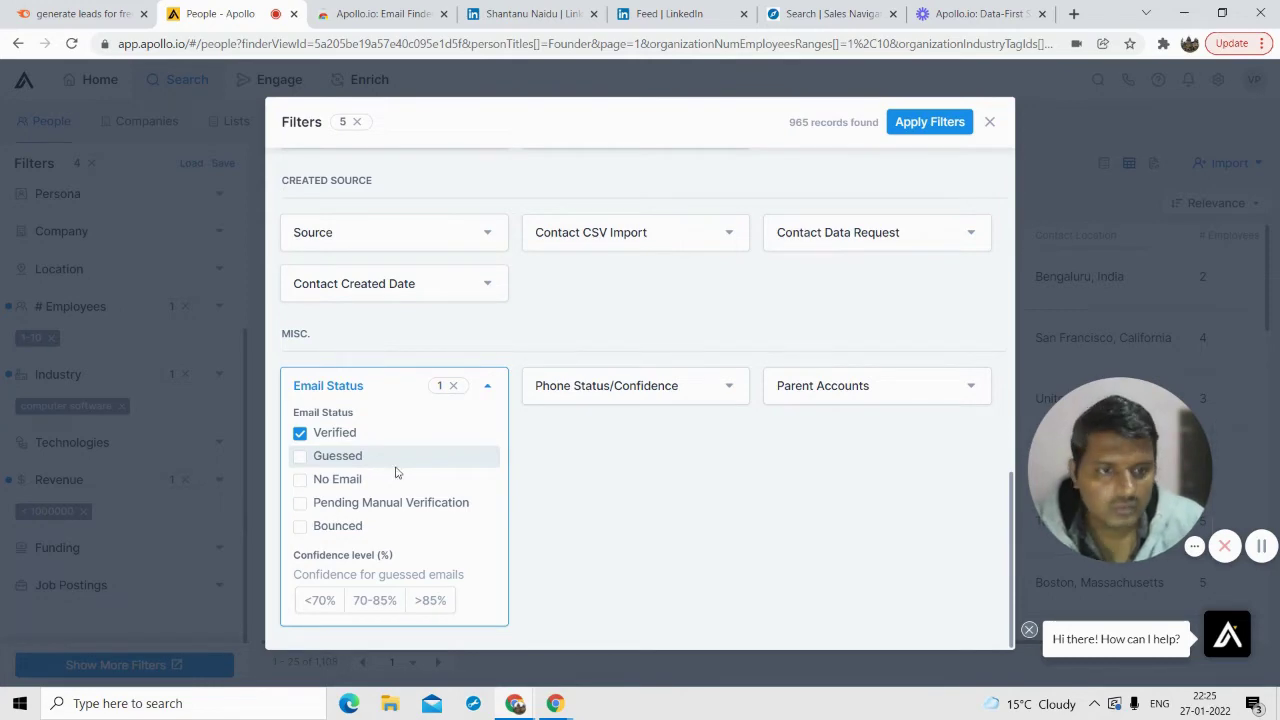
scroll(590, 388, up, 3)
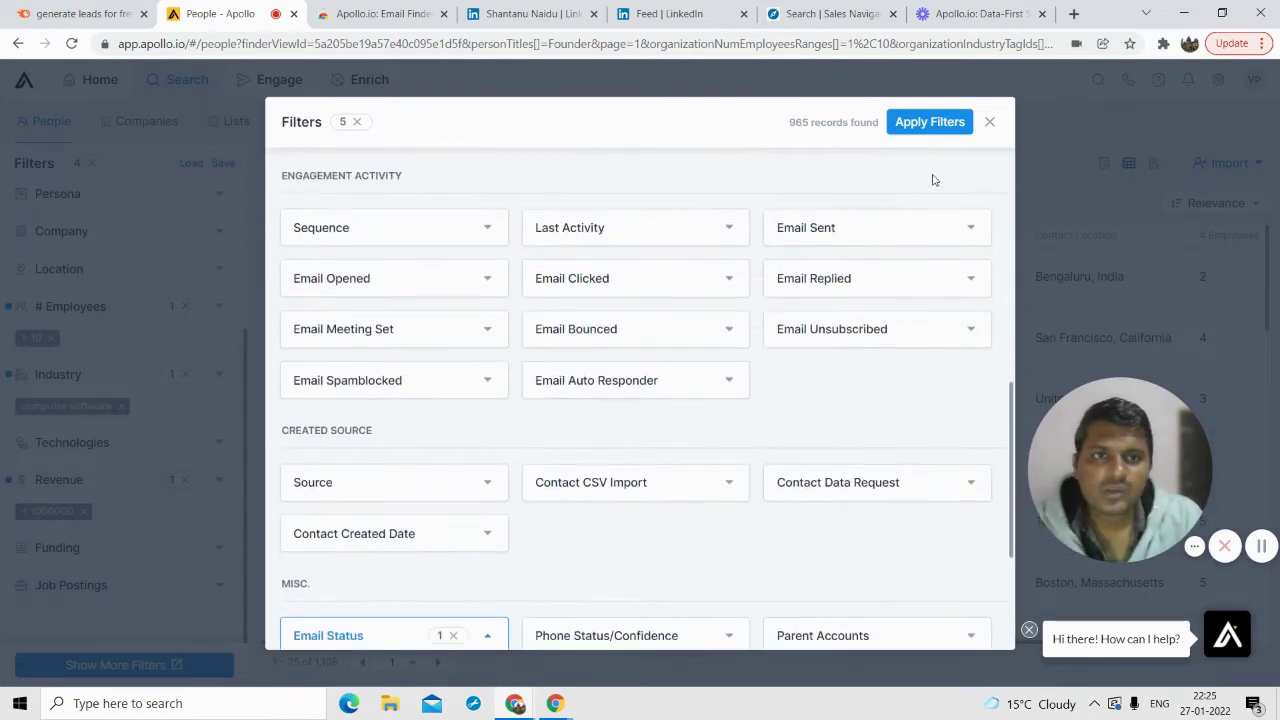
click(921, 131)
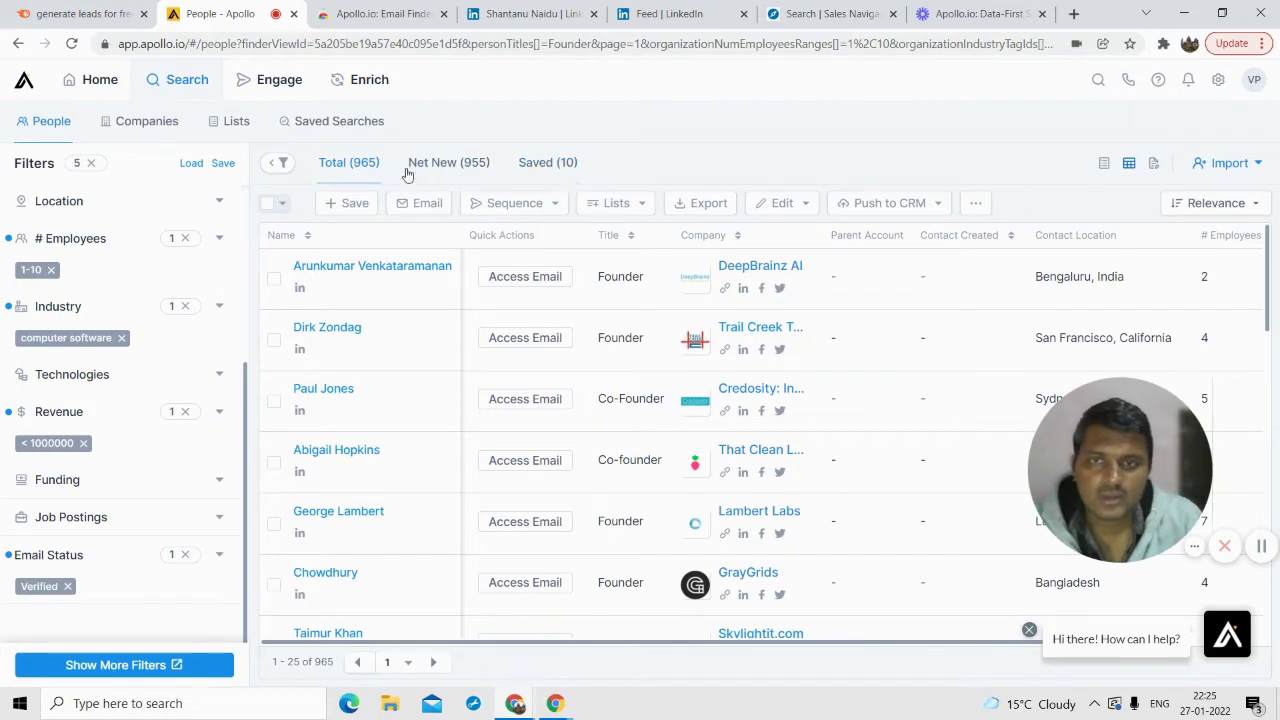
- Look through the filtered contacts, comparing the total, saved and net new lists
scroll(403, 374, down, 6)
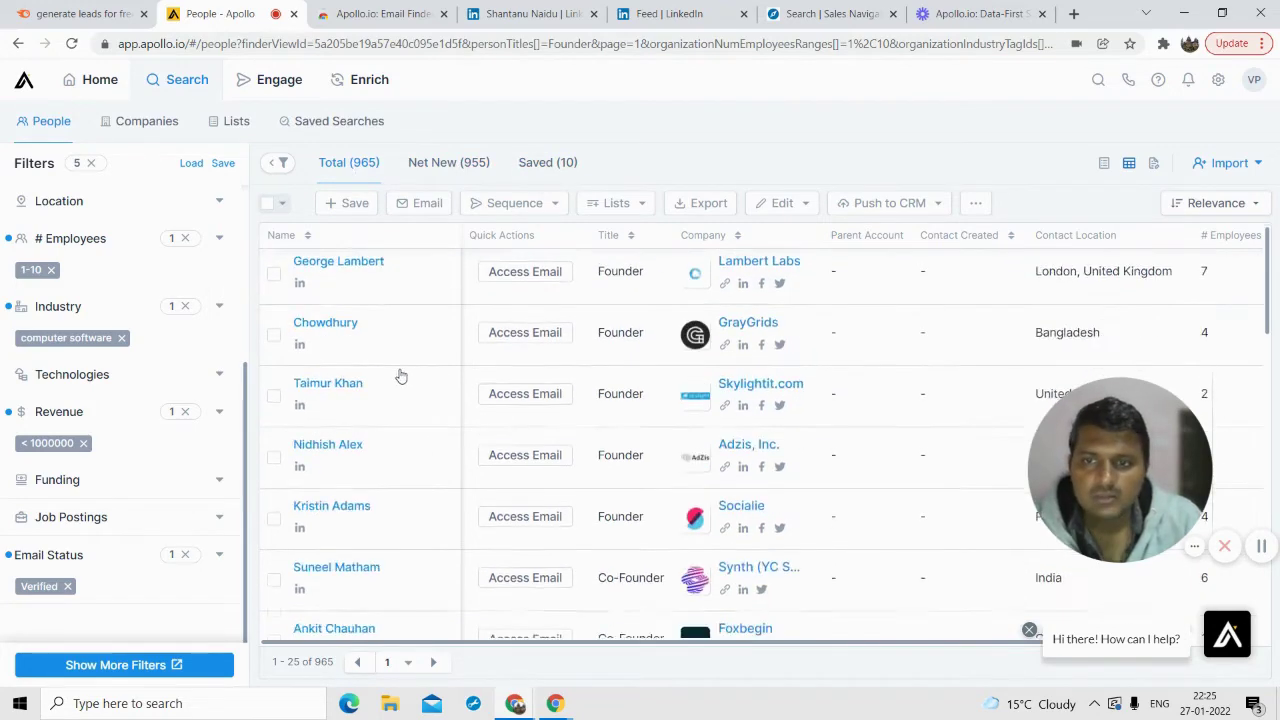
scroll(397, 420, down, 2)
scroll(374, 334, up, 10)
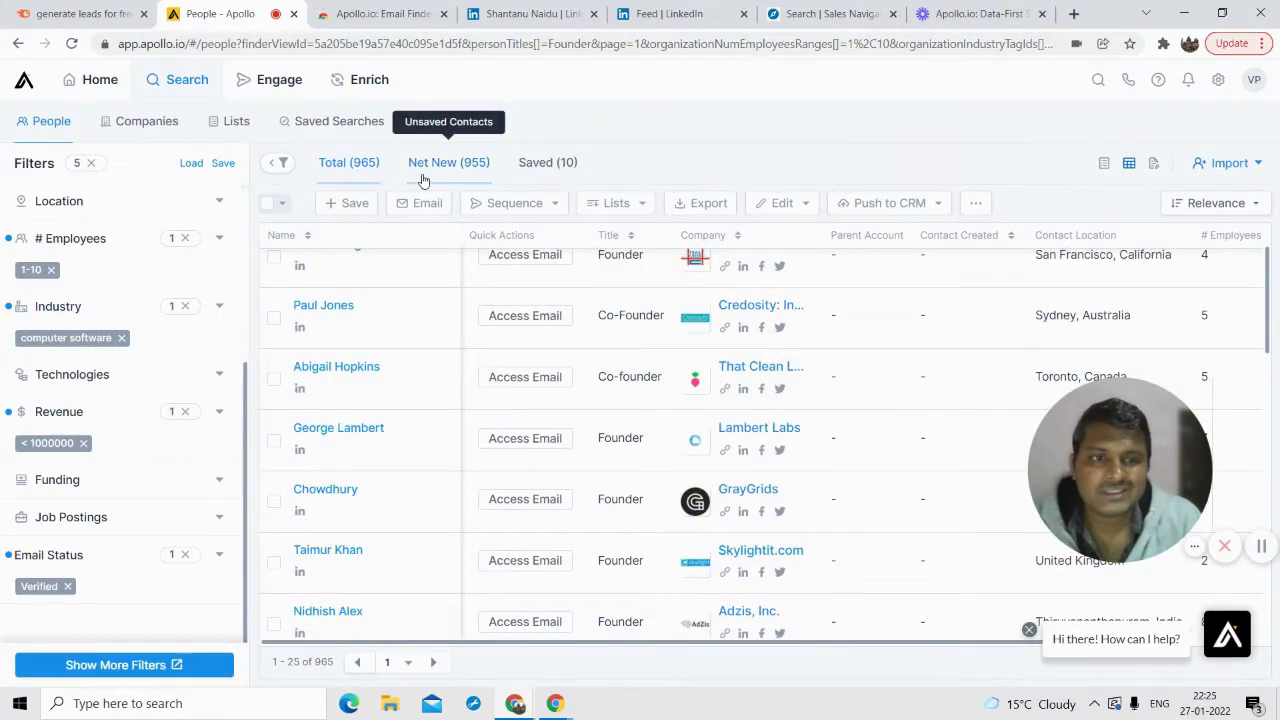
click(545, 170)
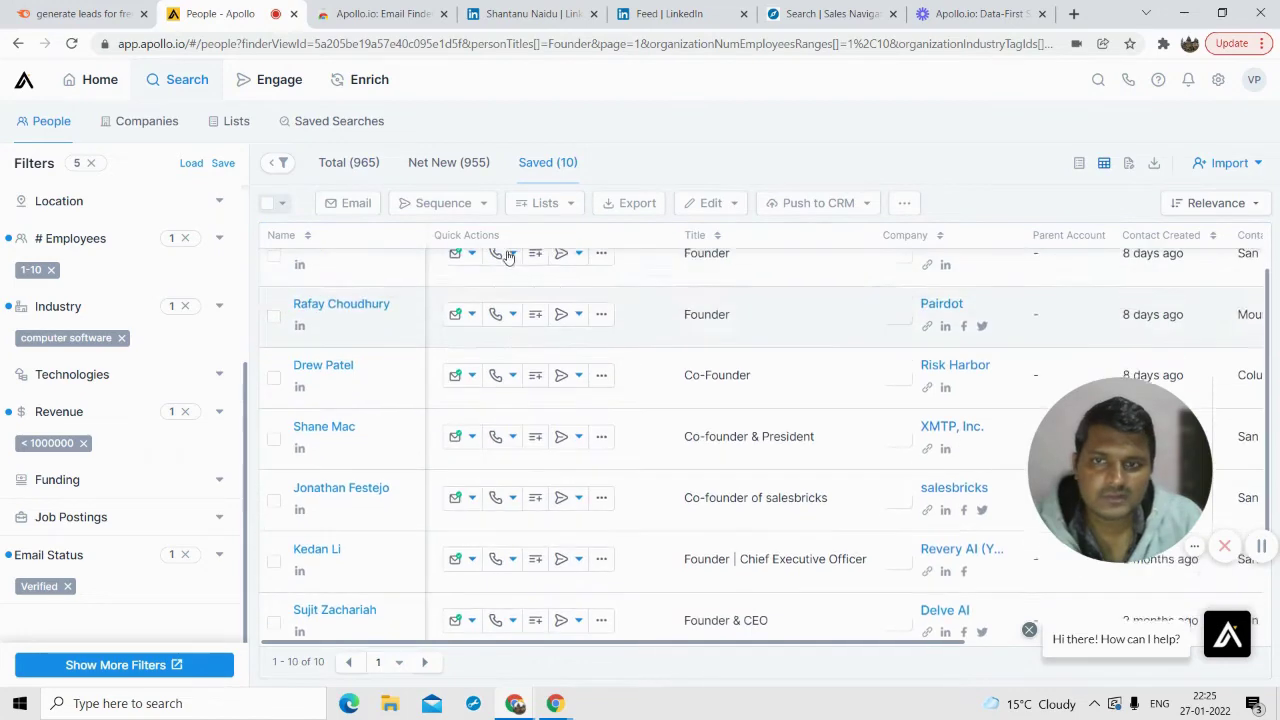
click(450, 173)
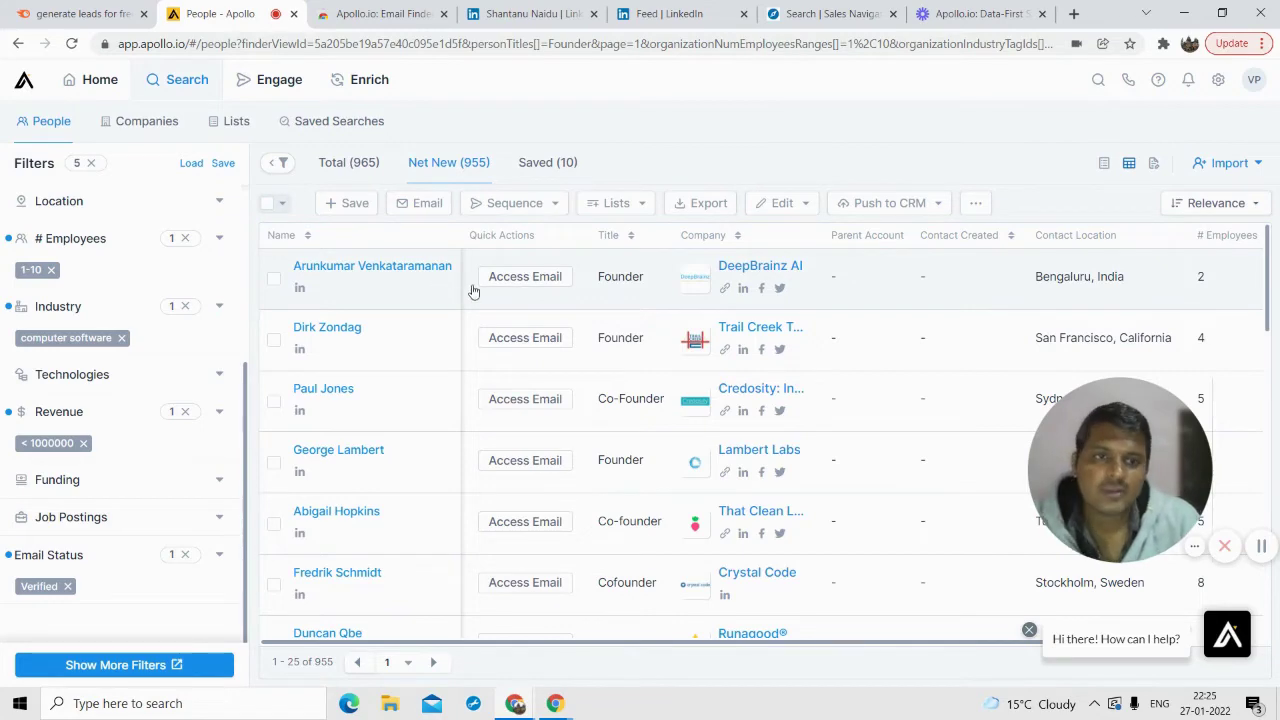
scroll(434, 263, down, 2)
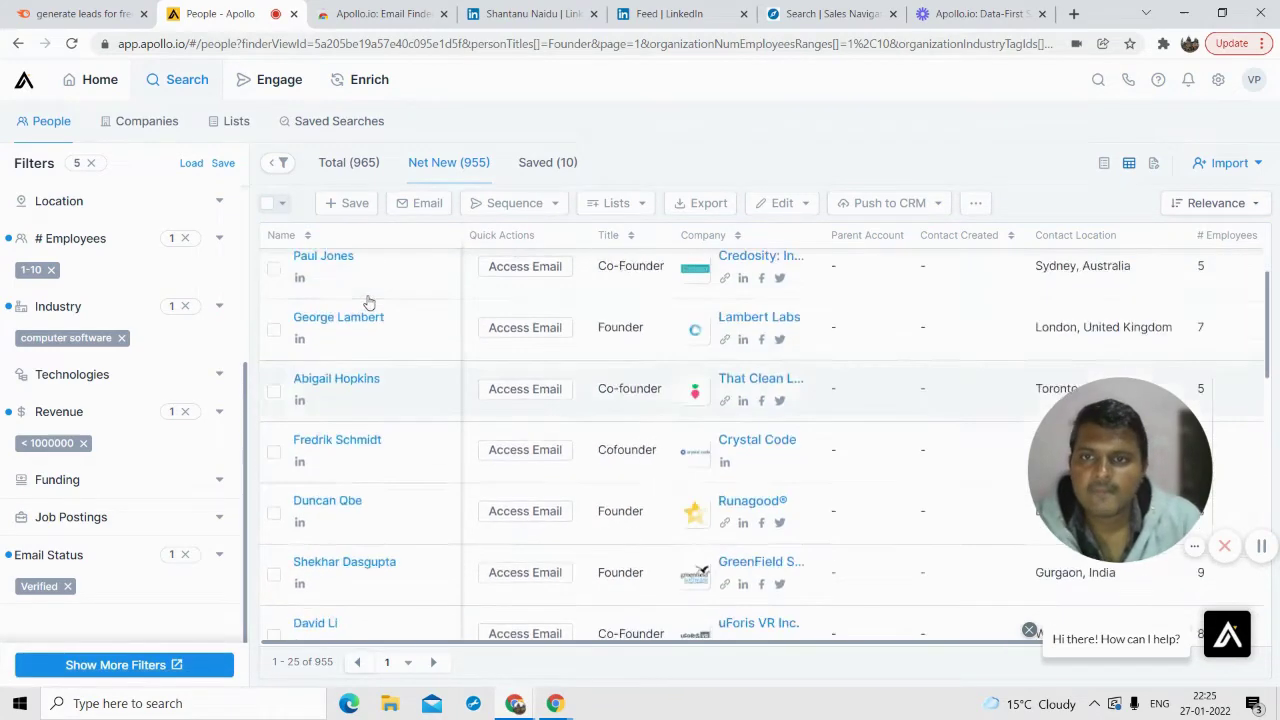
scroll(325, 268, up, 2)
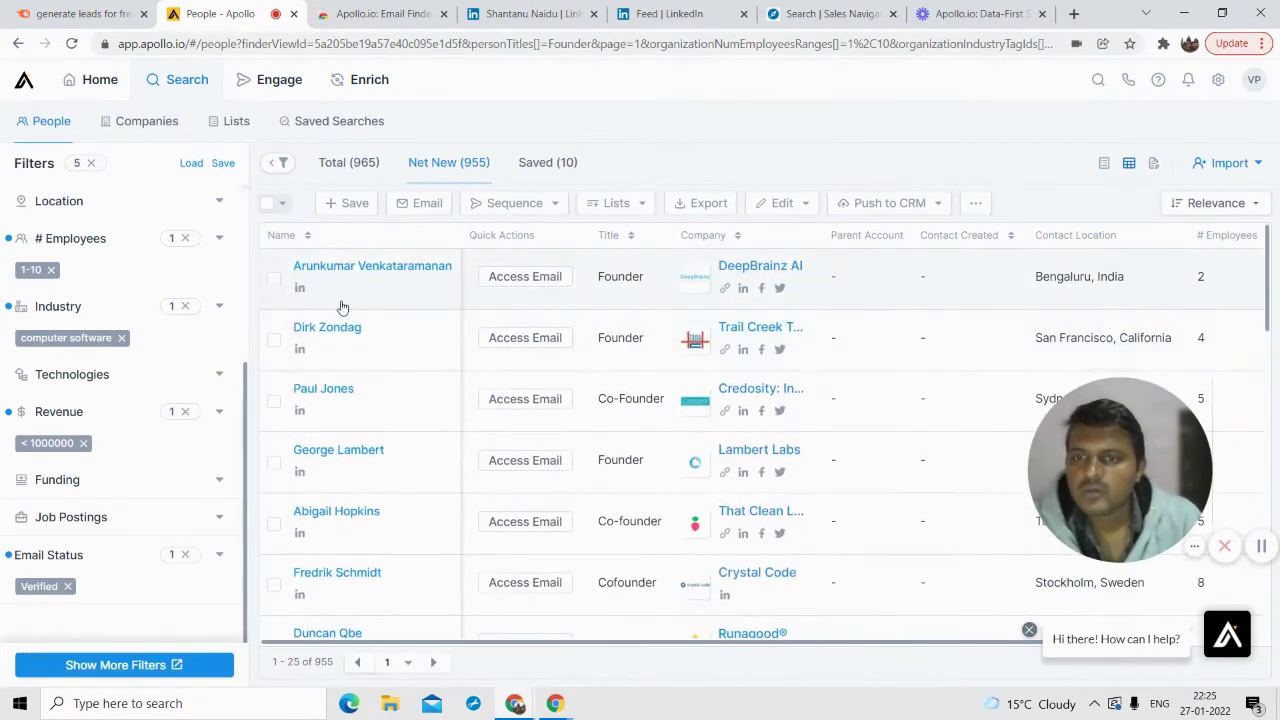
- Select 25 people from the total search results using the advanced selection
click(352, 170)
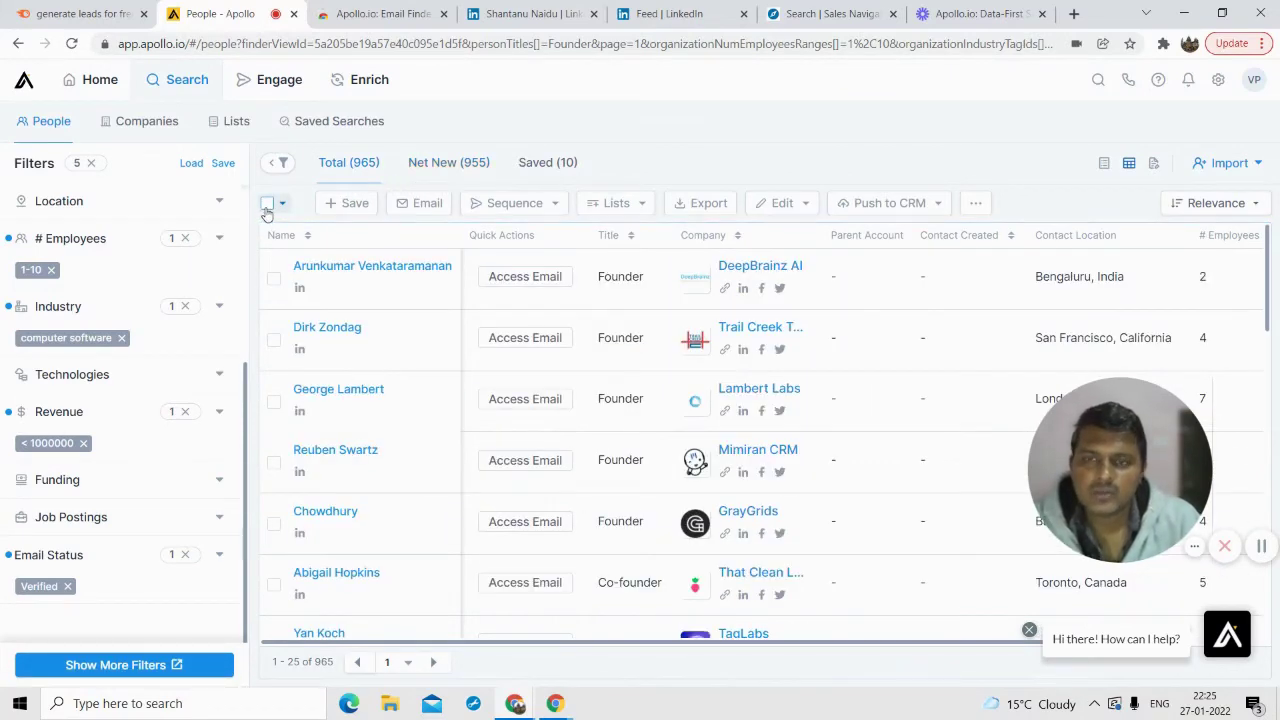
click(268, 206)
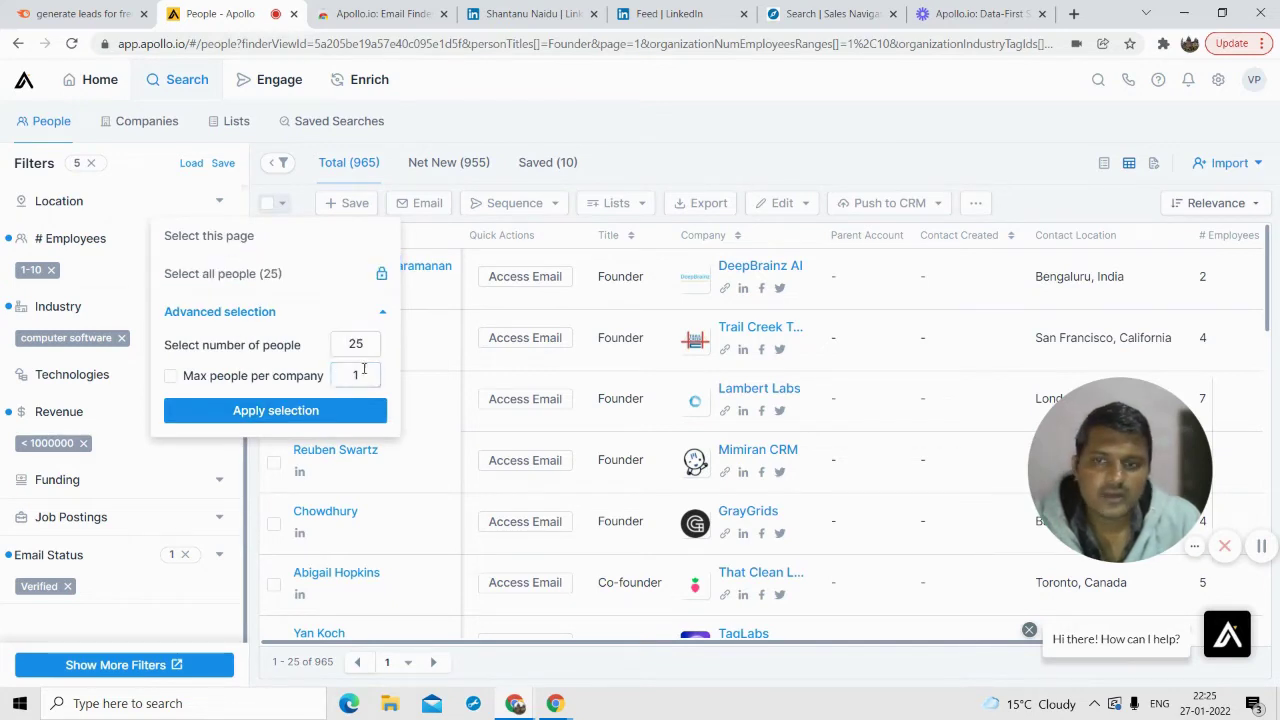
click(300, 411)
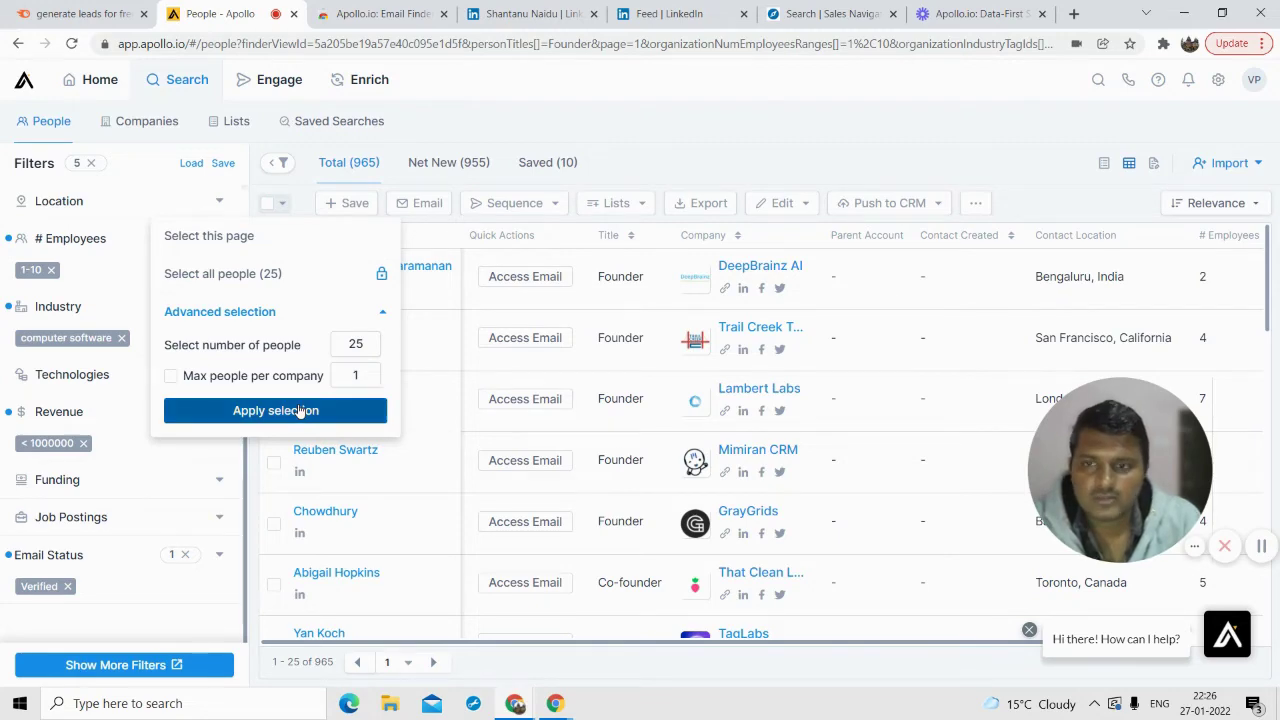
scroll(325, 352, down, 10)
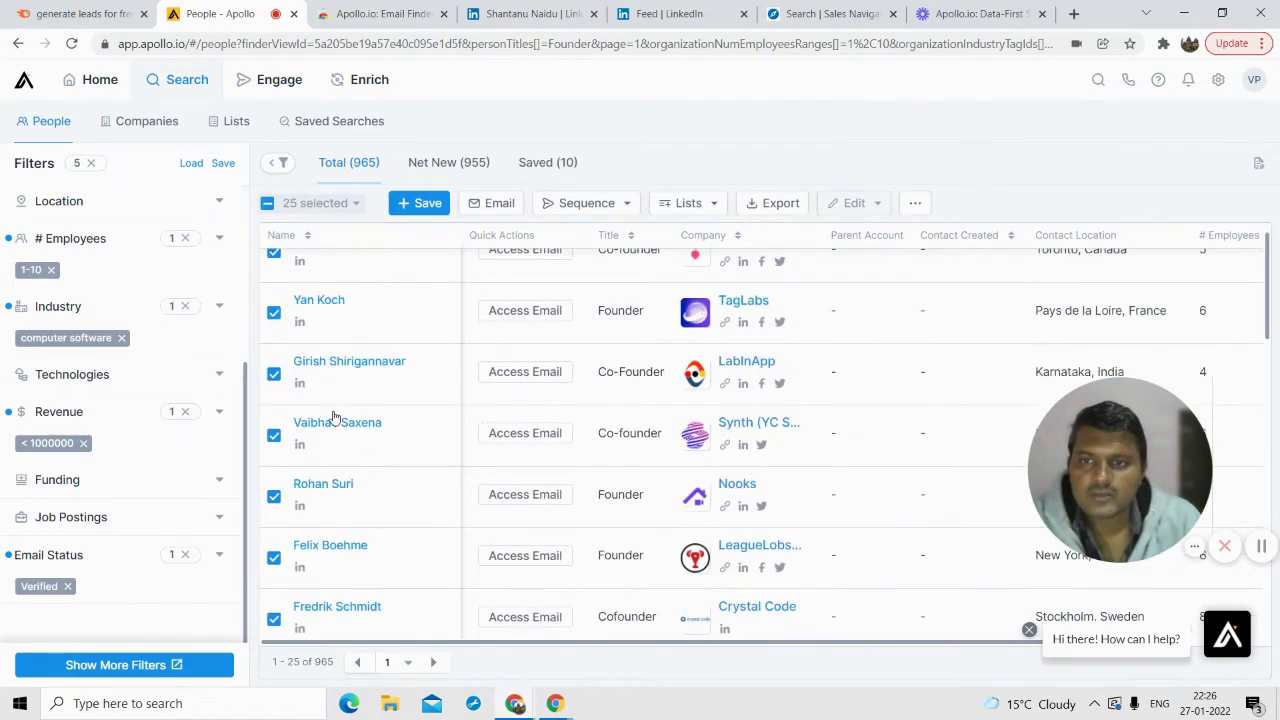
- Save the selected contacts to a new list named "founder"
click(418, 205)
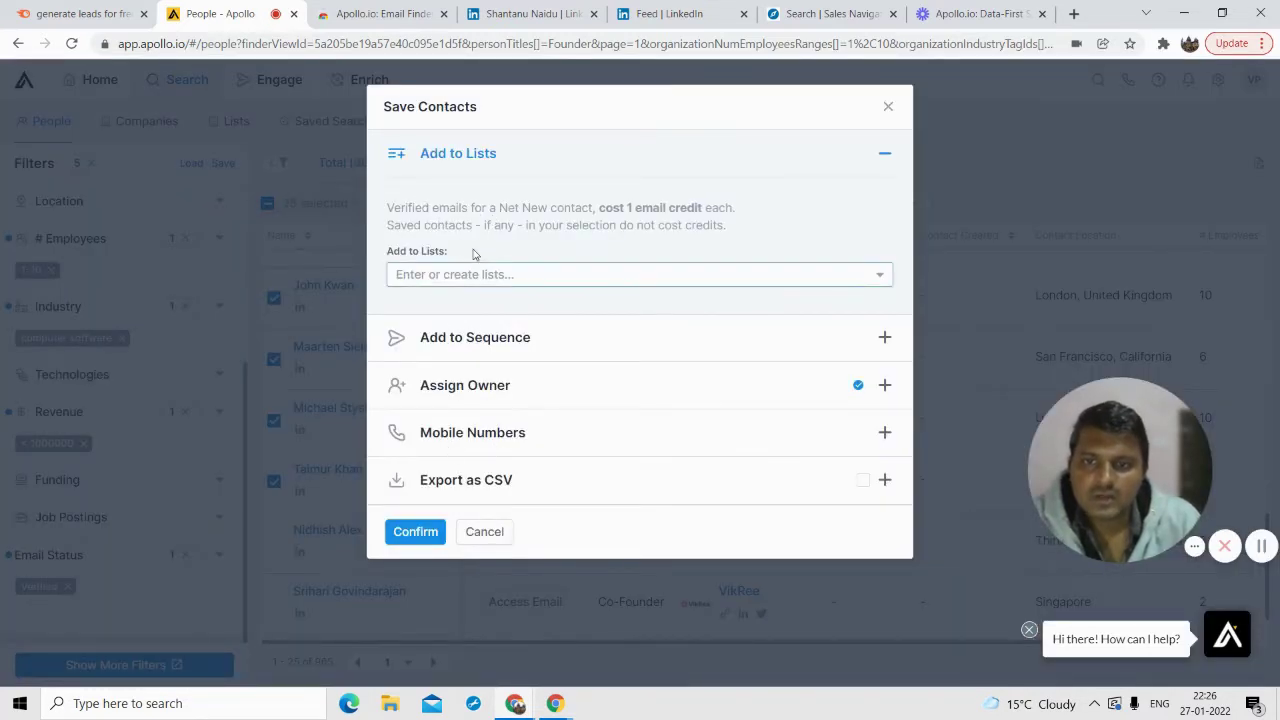
click(443, 275)
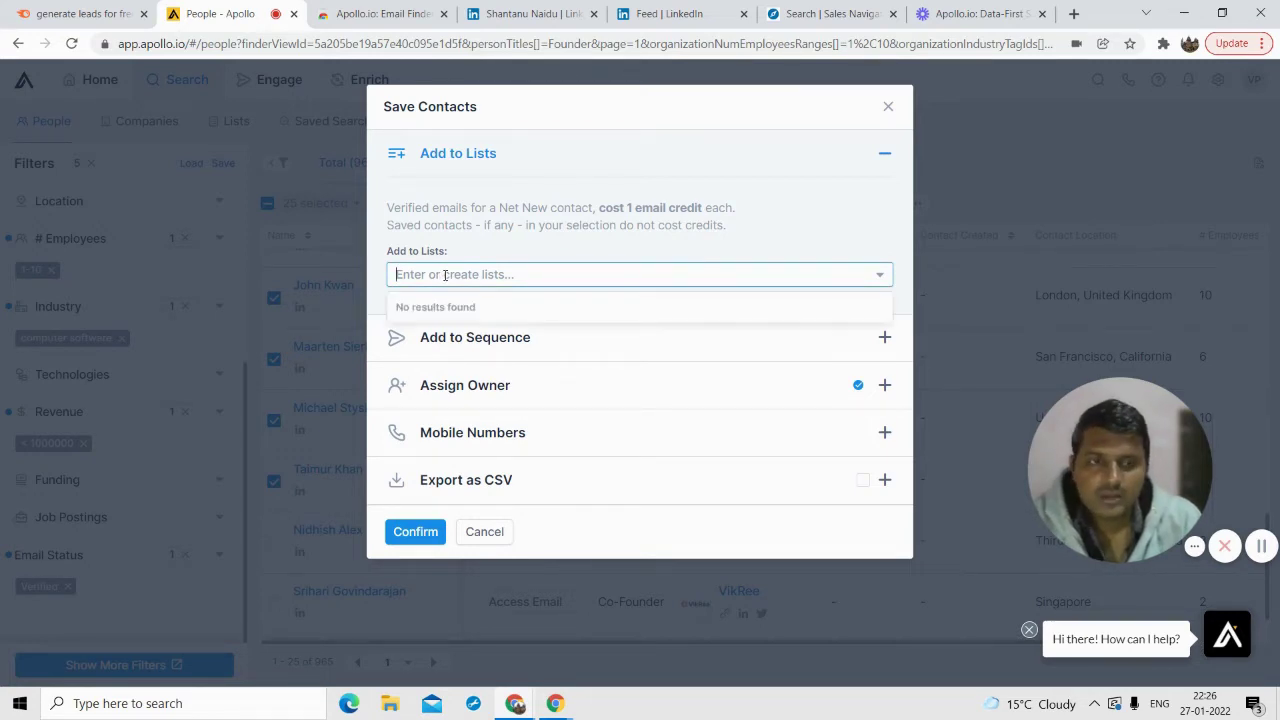
text(founder)
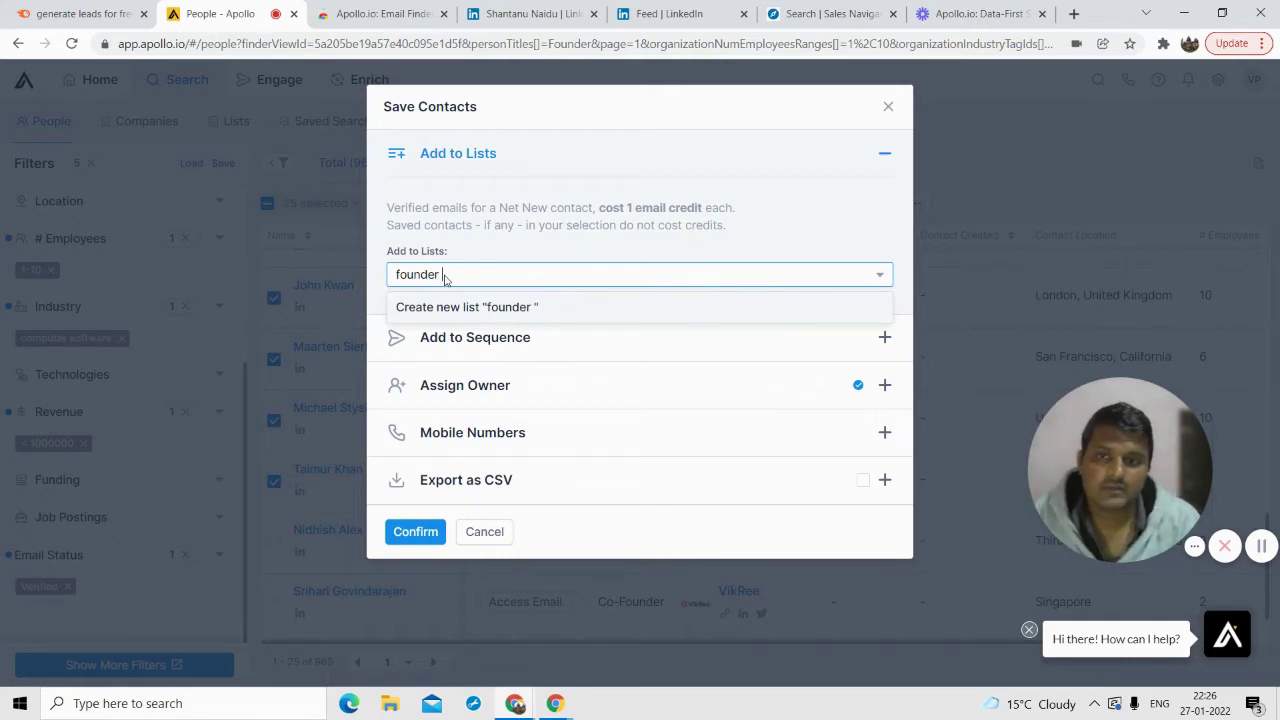
click(467, 305)
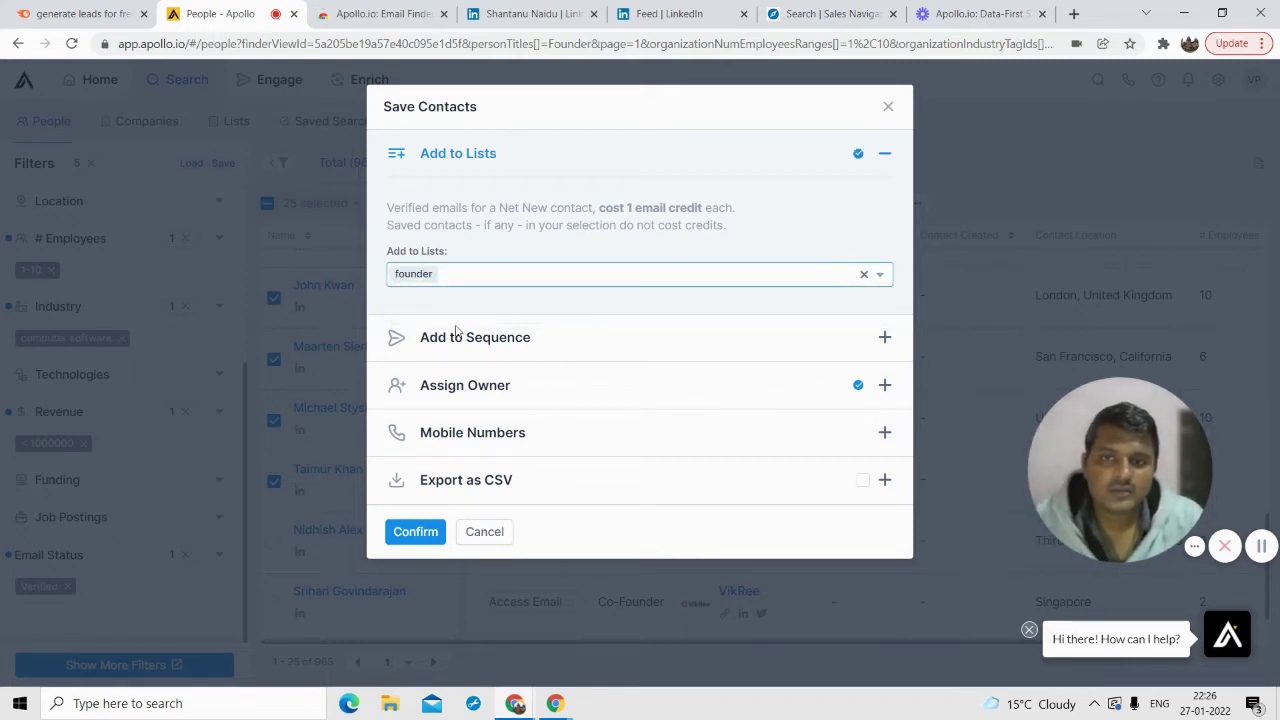
click(409, 529)
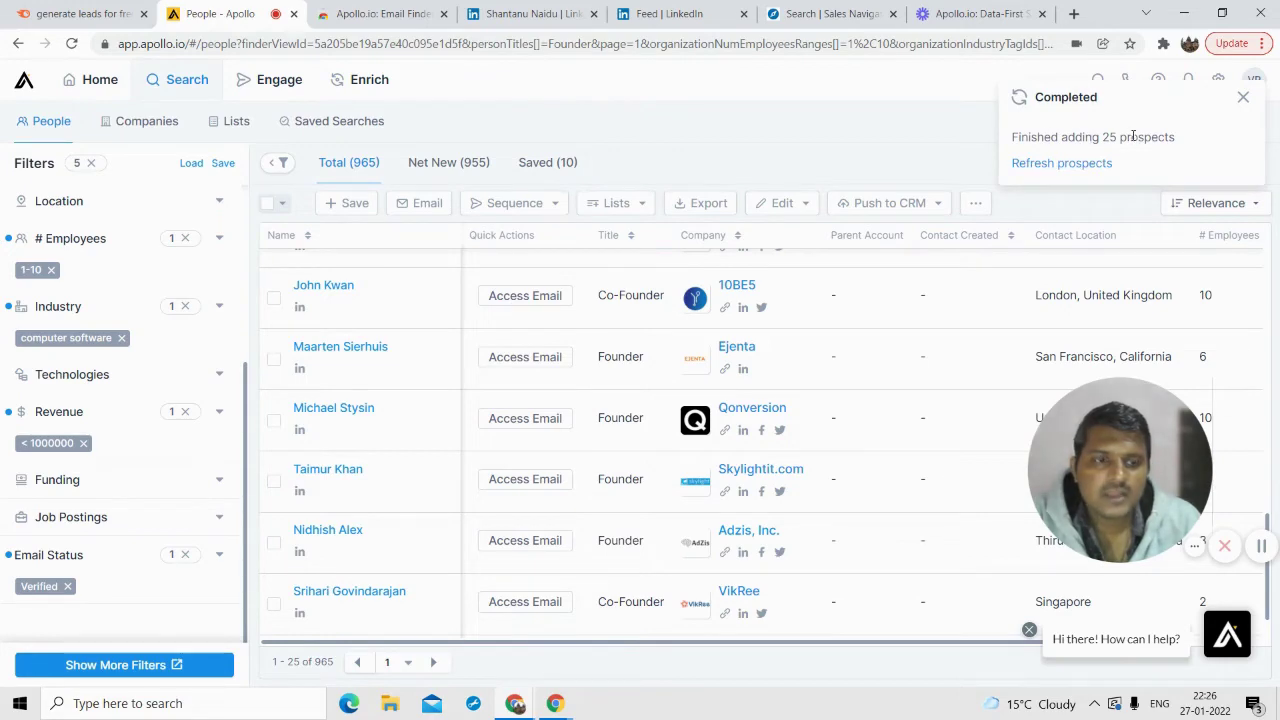
- Look through the saved contacts to check the newly added prospects
scroll(586, 357, up, 5)
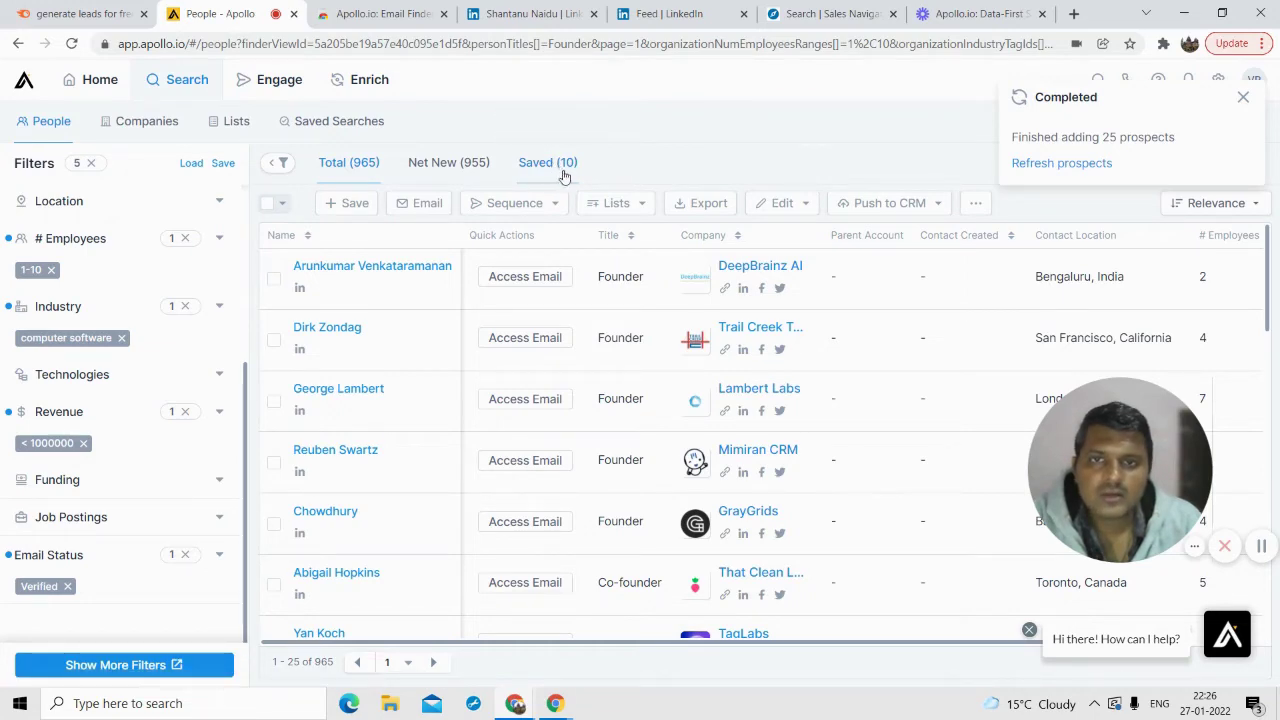
click(558, 168)
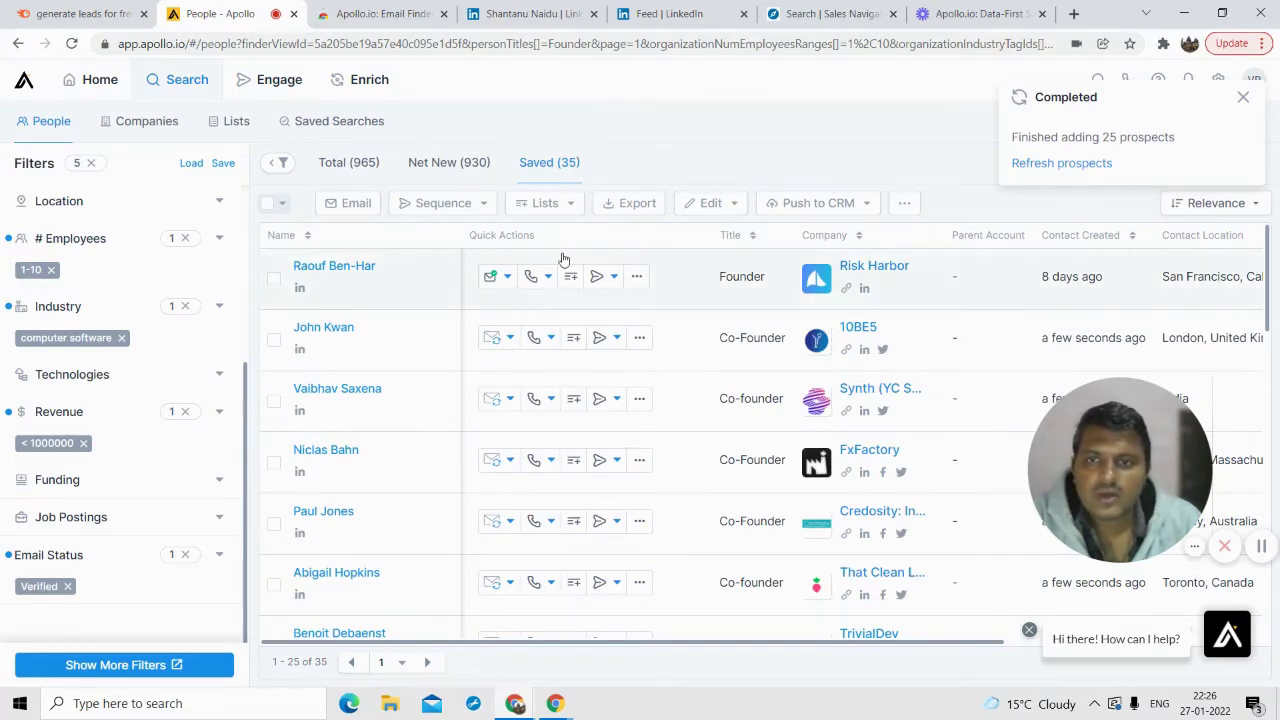
scroll(630, 364, down, 3)
scroll(630, 364, down, 5)
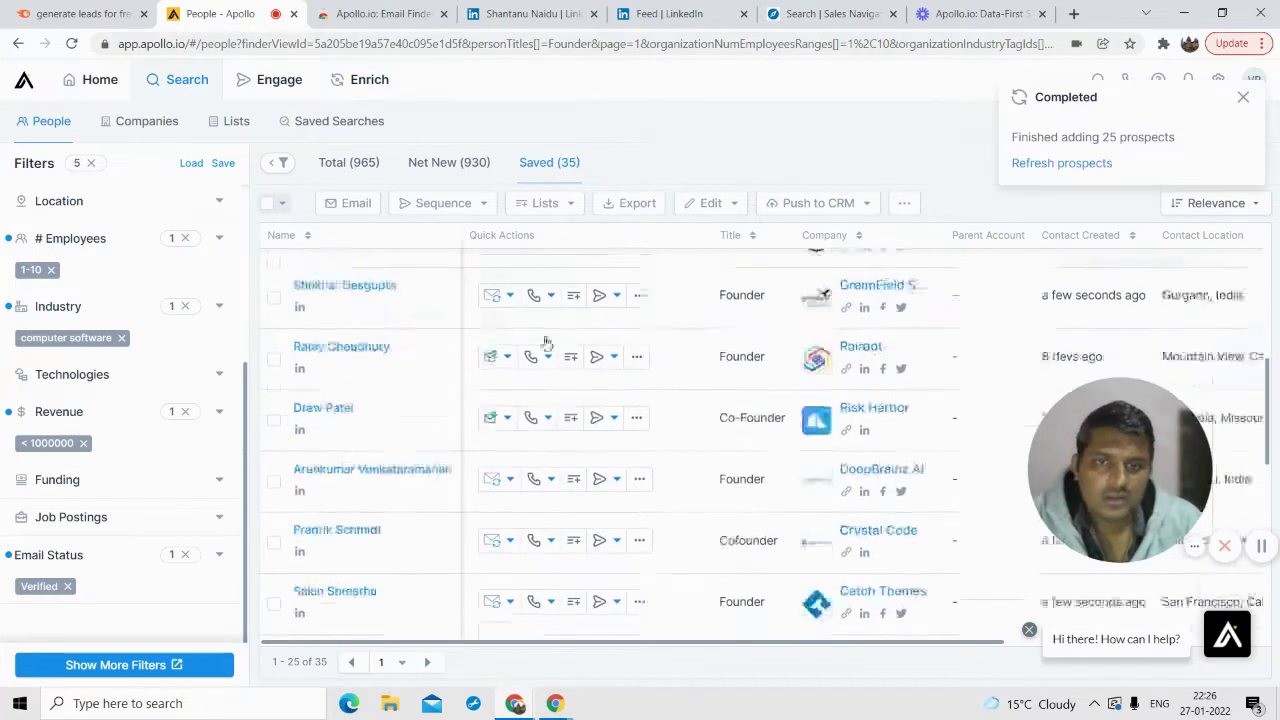
- Return to the total results, dismiss the completion notification and look through the listed contacts
click(365, 161)
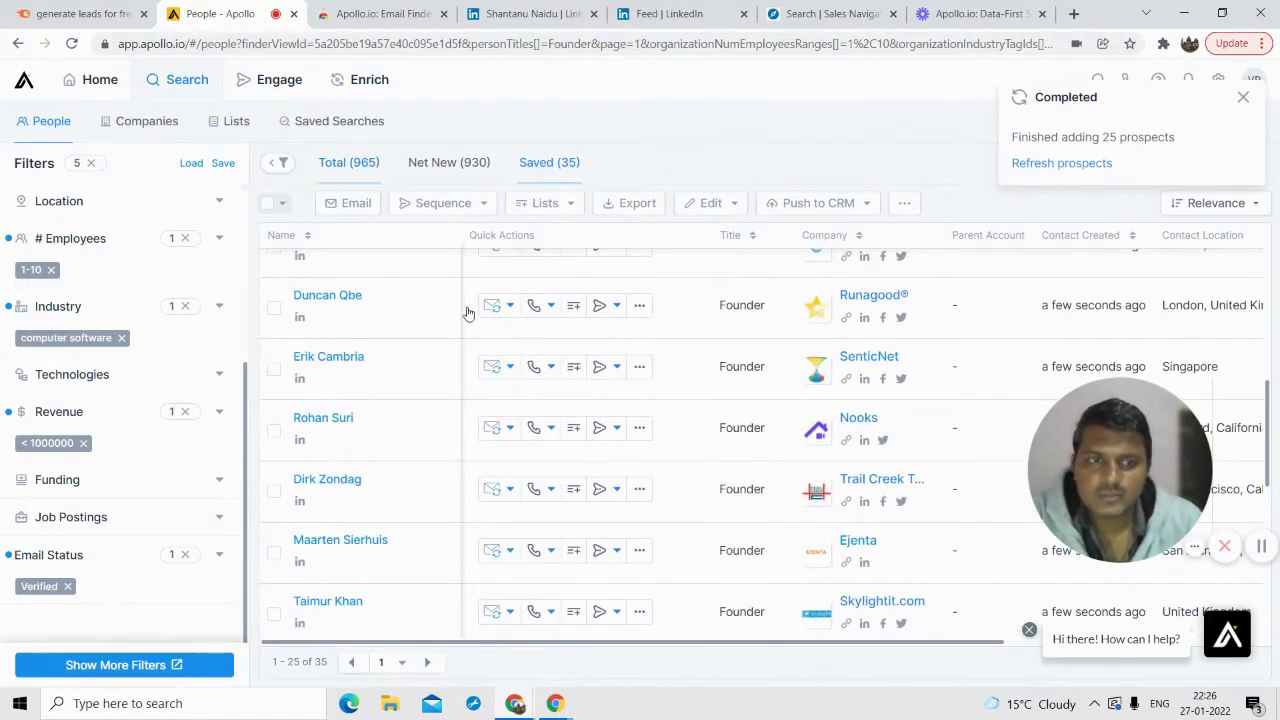
mouse_move(1163, 493)
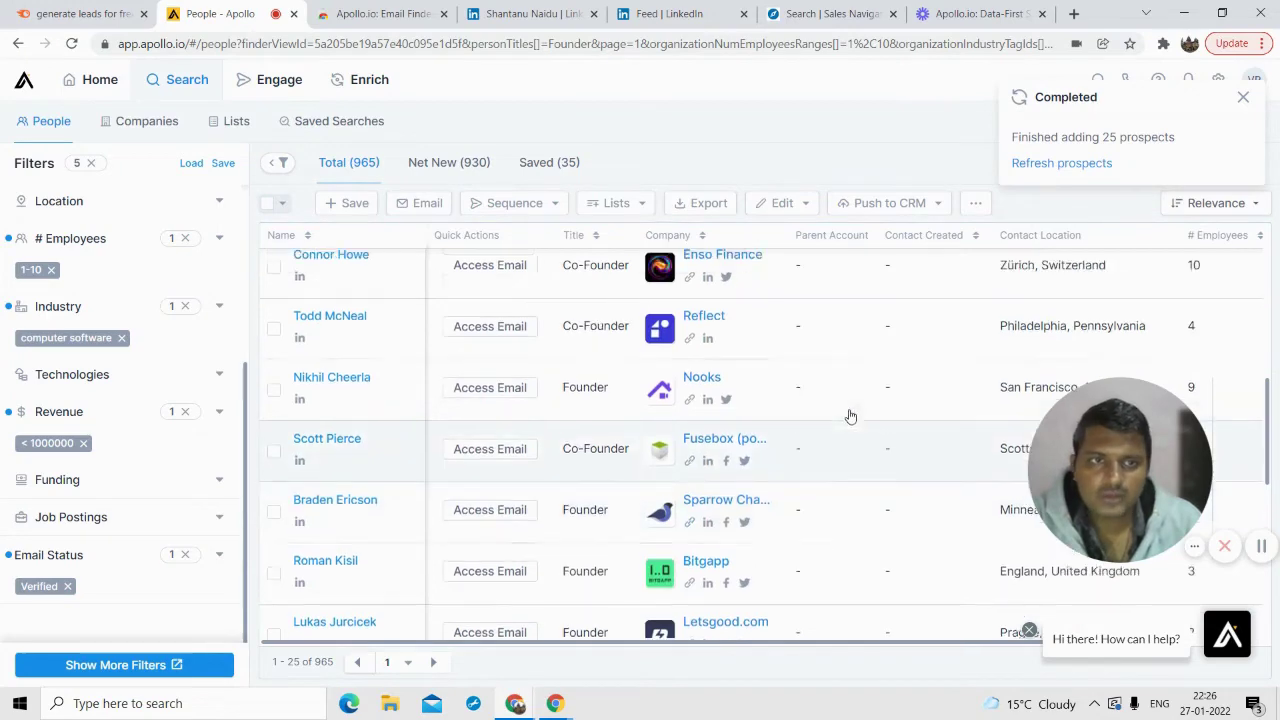
click(1243, 97)
scroll(452, 462, down, 2)
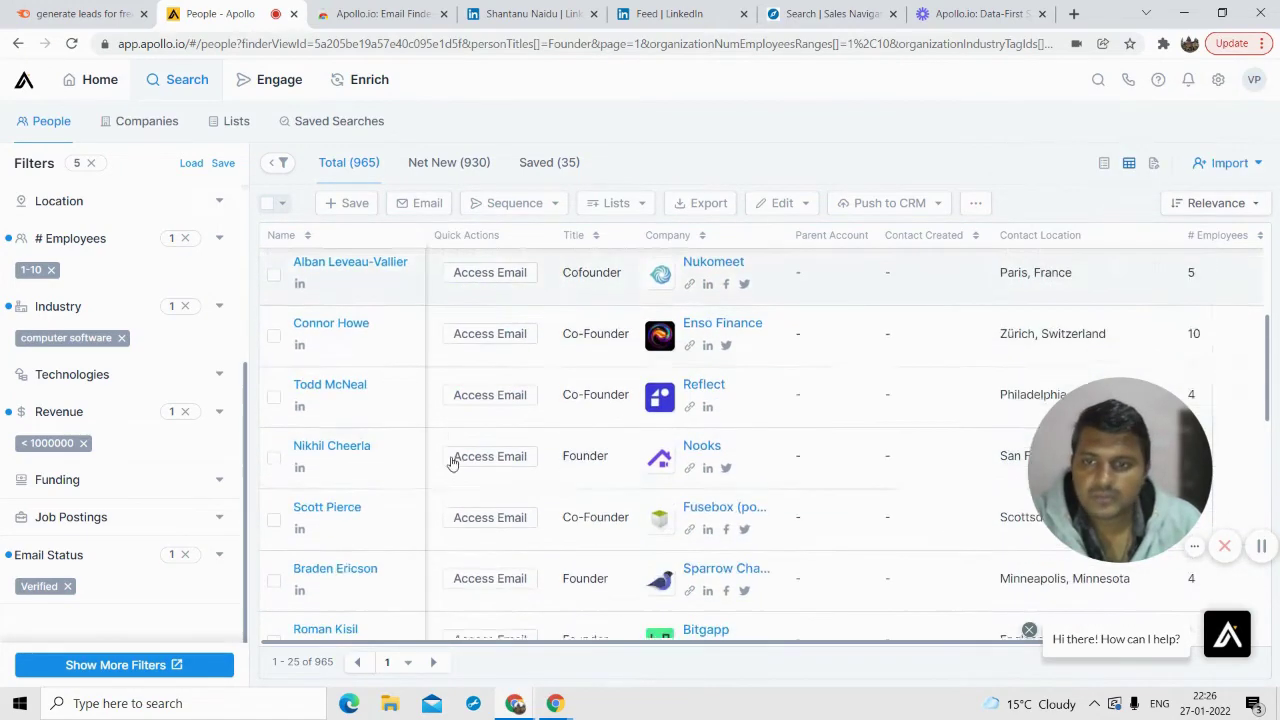
scroll(452, 462, down, 5)
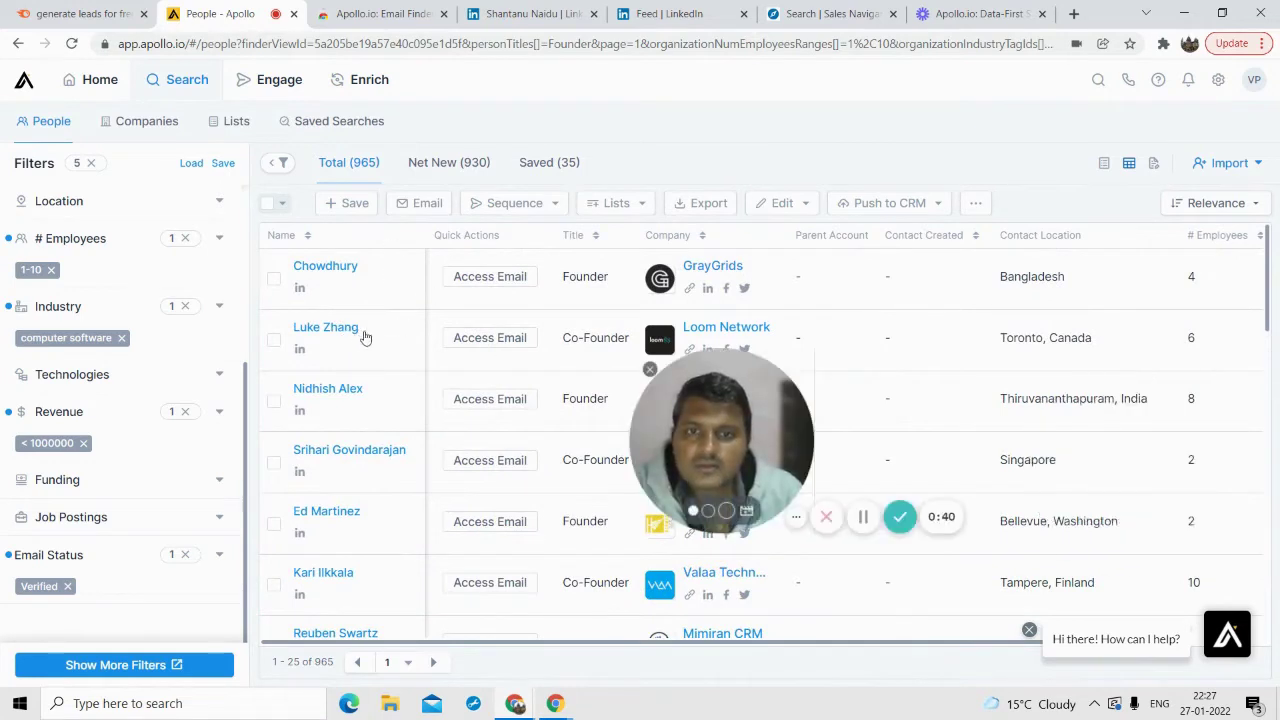
drag(718, 400, 112, 505)
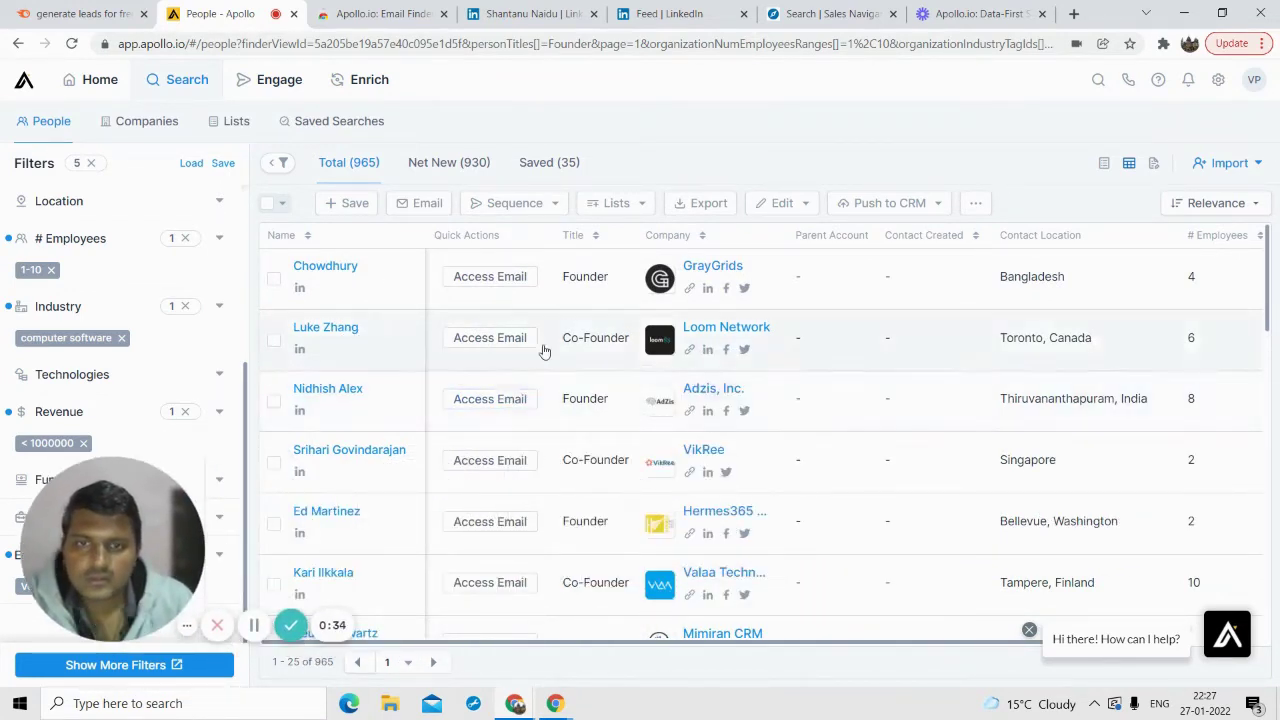
scroll(543, 350, down, 10)
scroll(540, 268, up, 3)
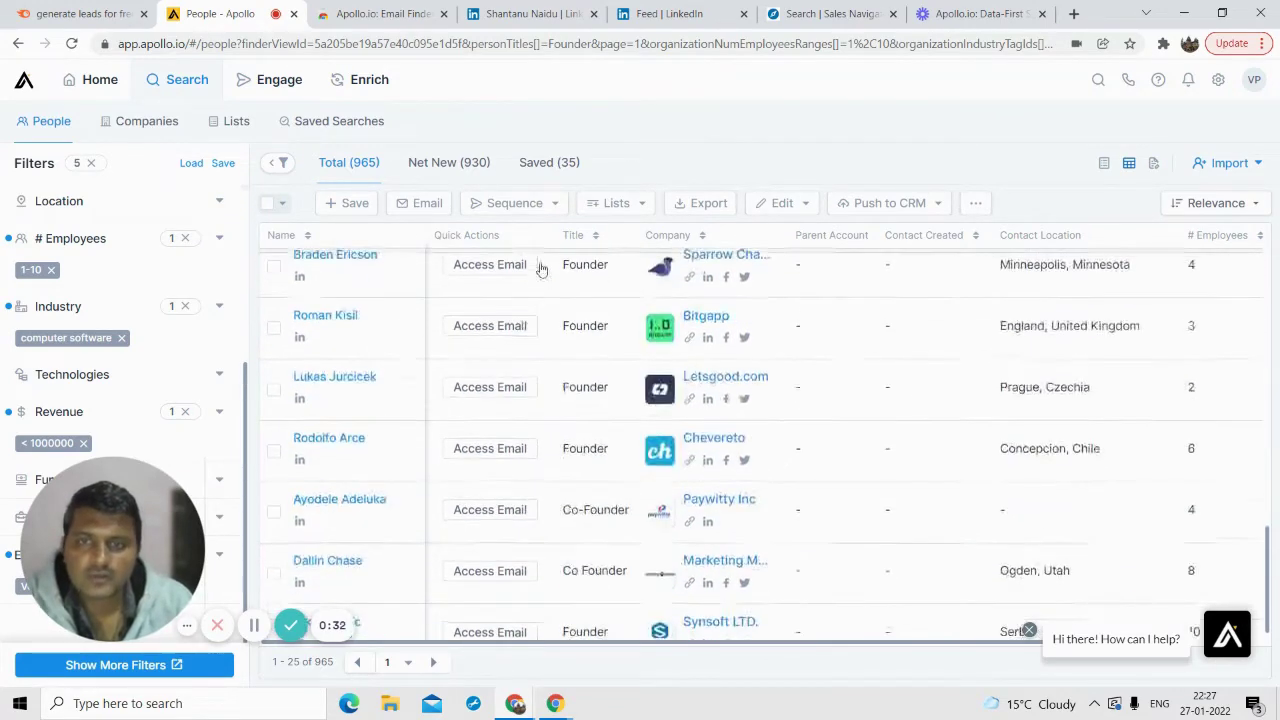
scroll(540, 268, up, 3)
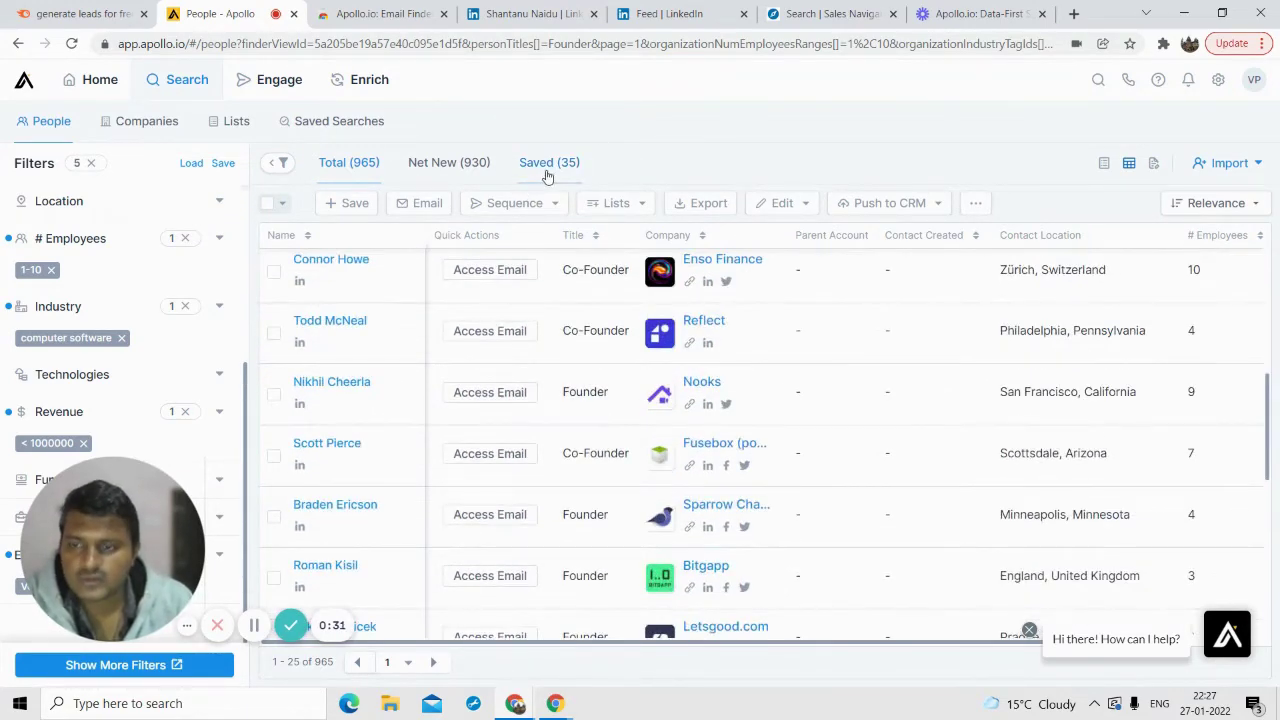
- Reopen the saved contacts and examine their email, phone, list and sequence quick actions
click(546, 176)
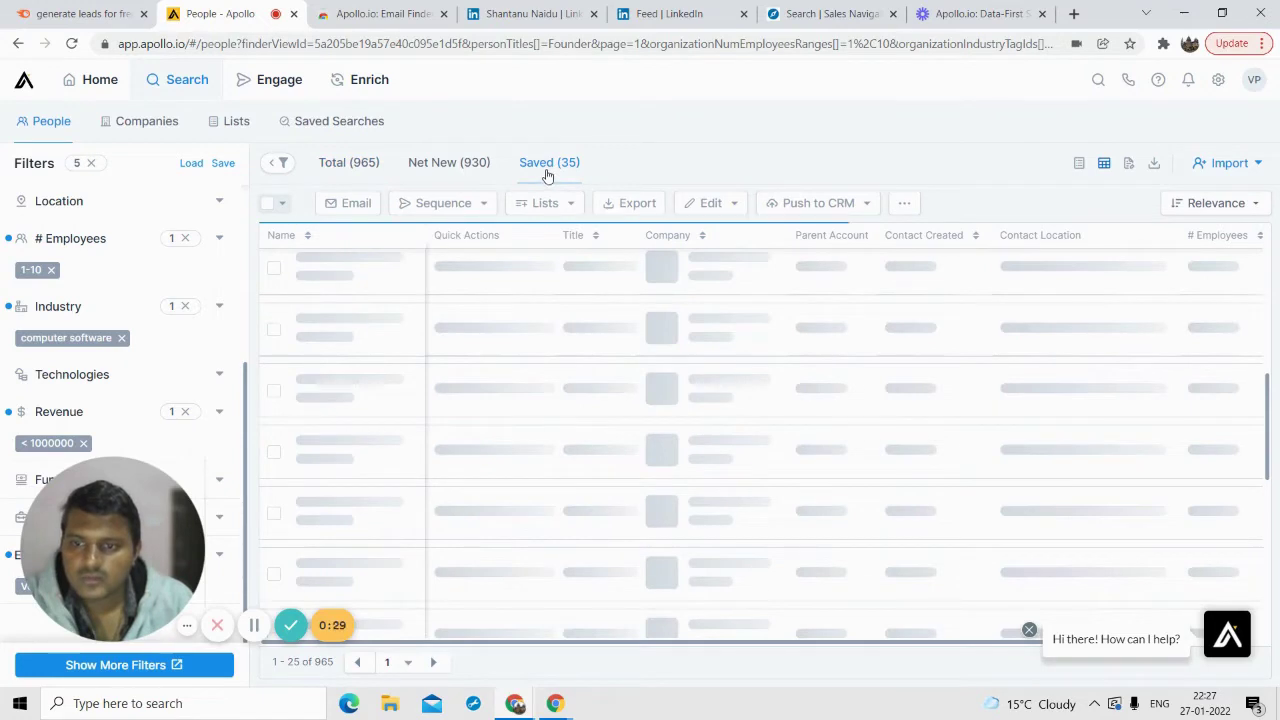
click(189, 630)
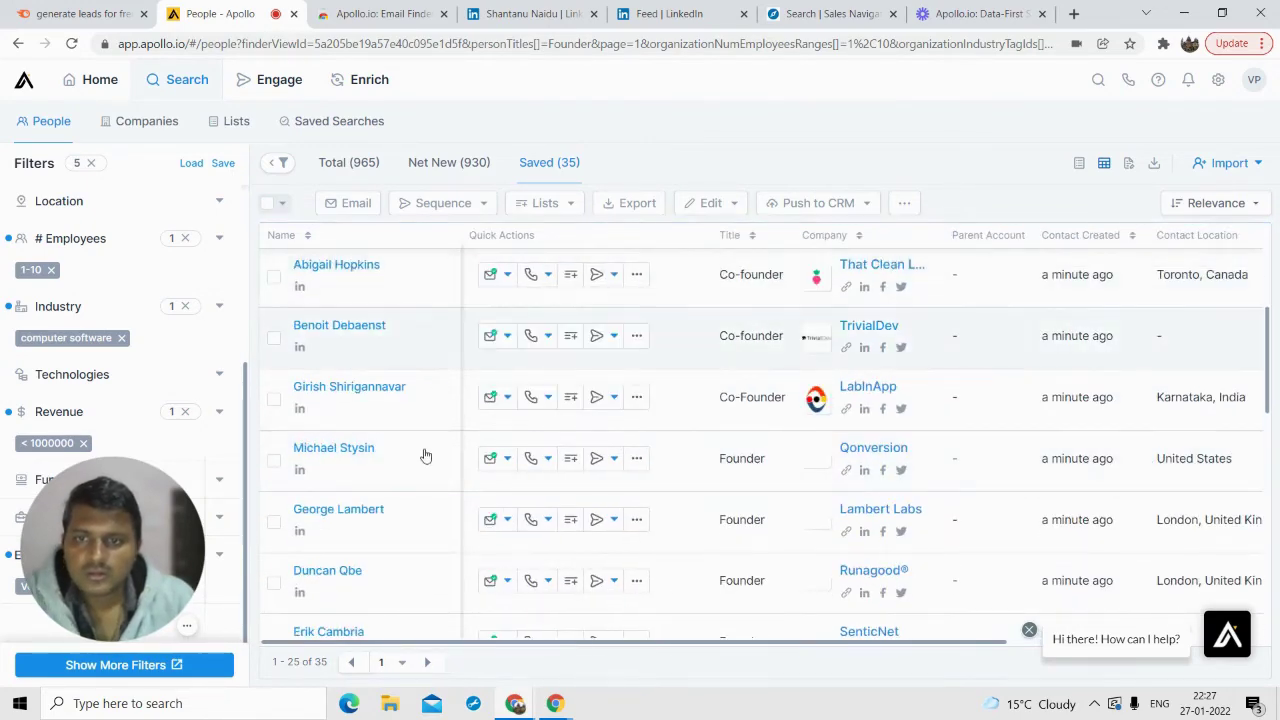
scroll(414, 449, up, 2)
scroll(414, 449, down, 5)
scroll(414, 449, up, 6)
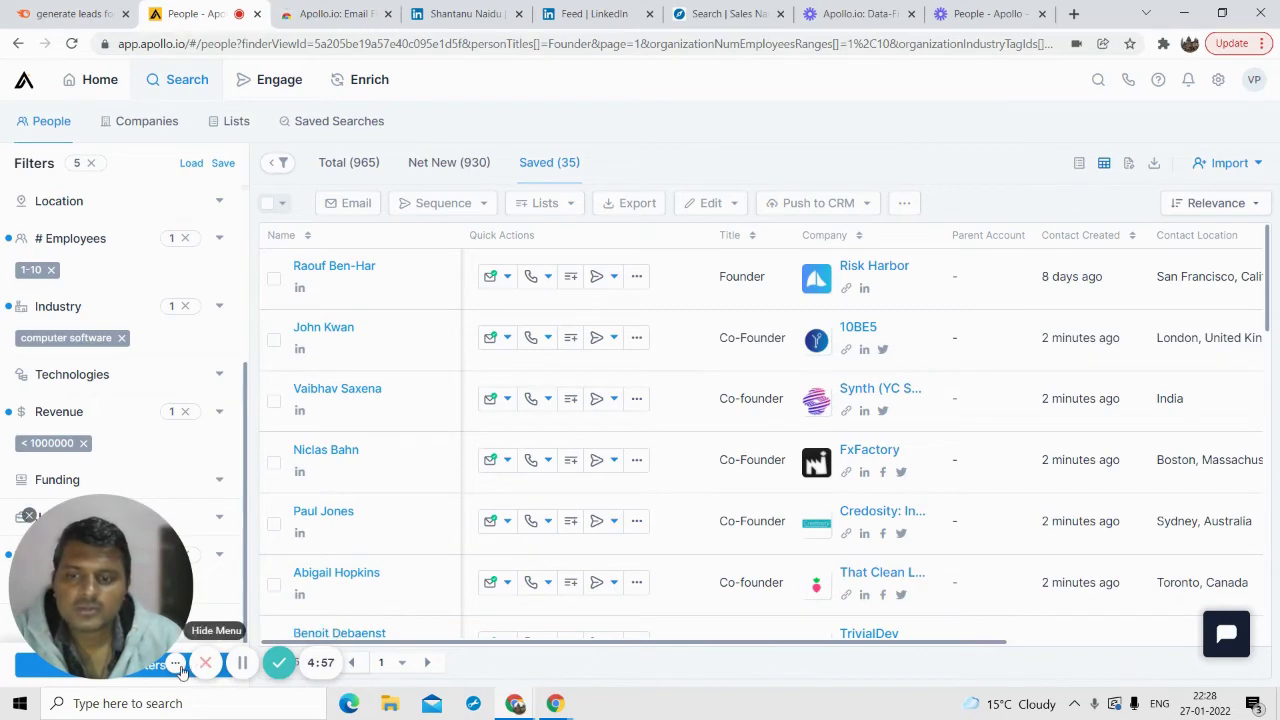
scroll(591, 268, down, 2)
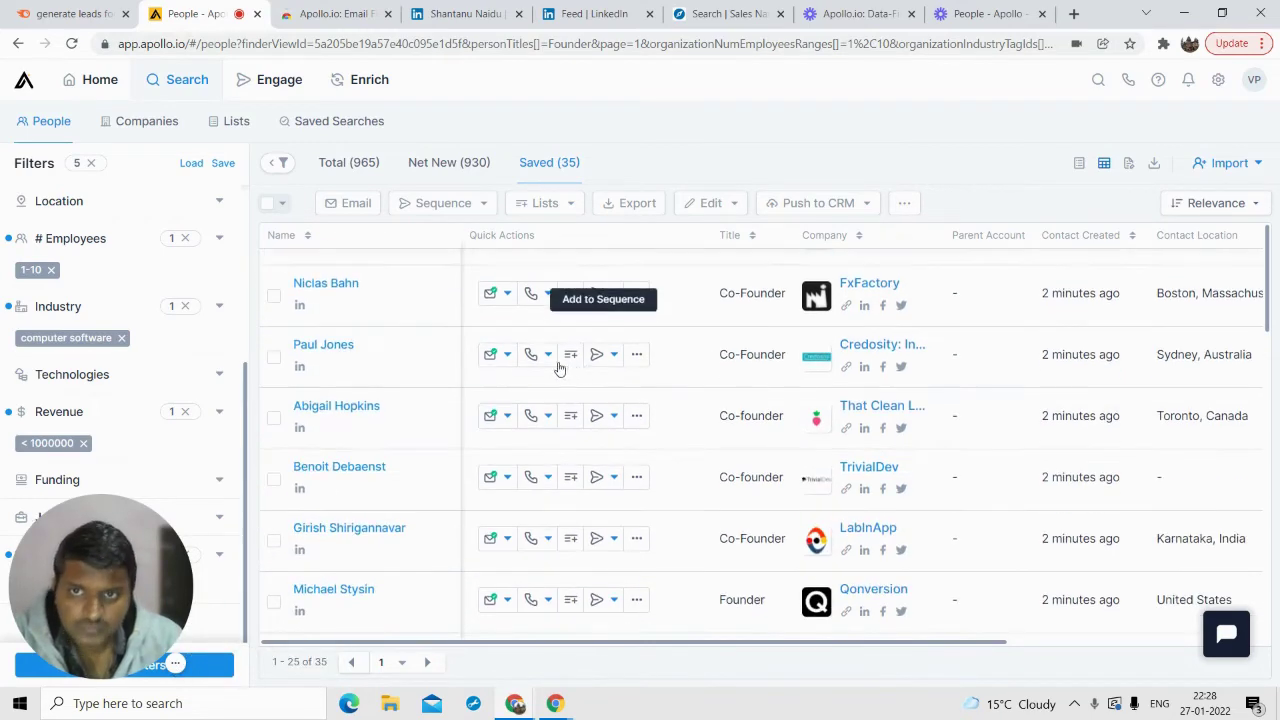
scroll(559, 368, up, 2)
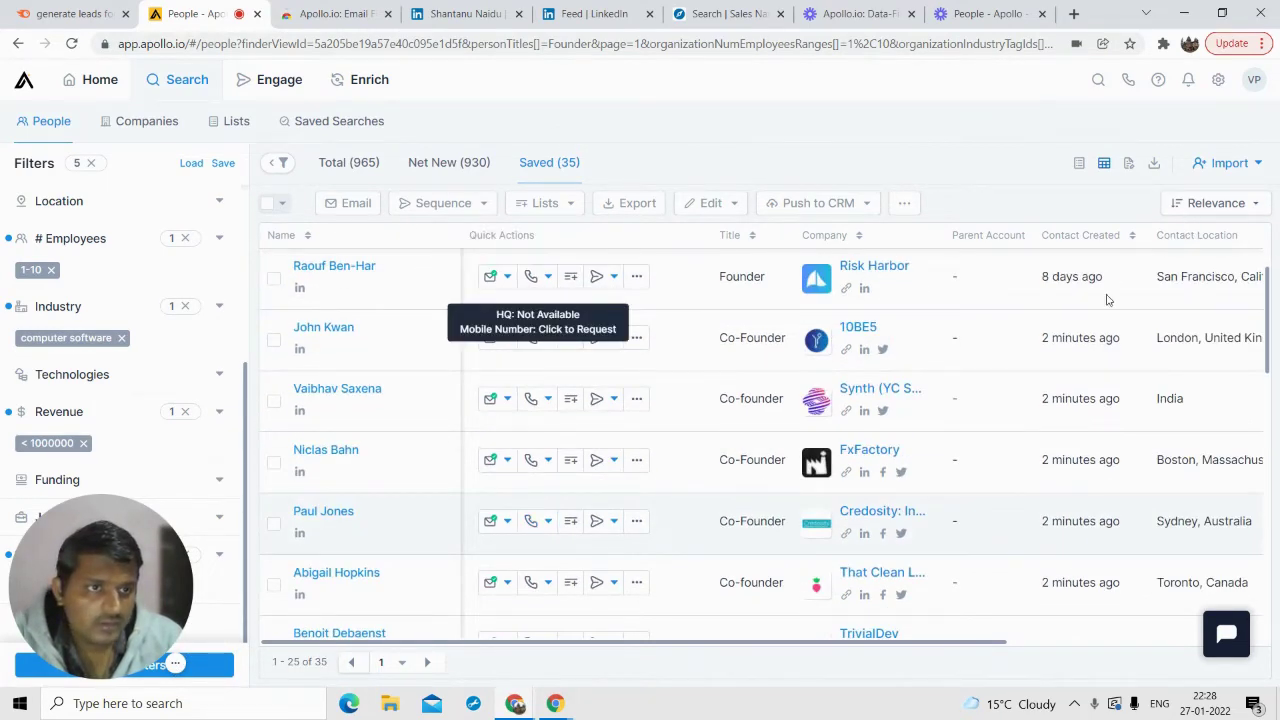
- Look across all table columns of the saved contacts and view the column settings, leaving them without changes
drag(750, 642, 1040, 660)
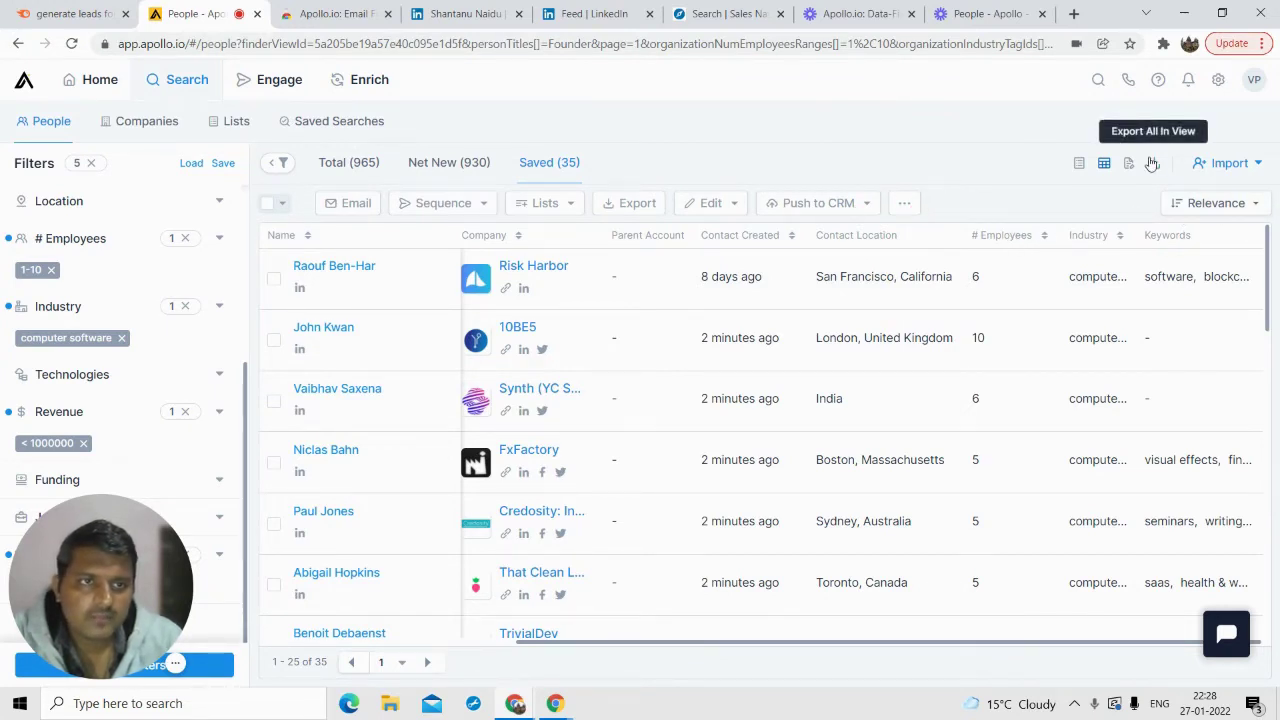
click(1125, 172)
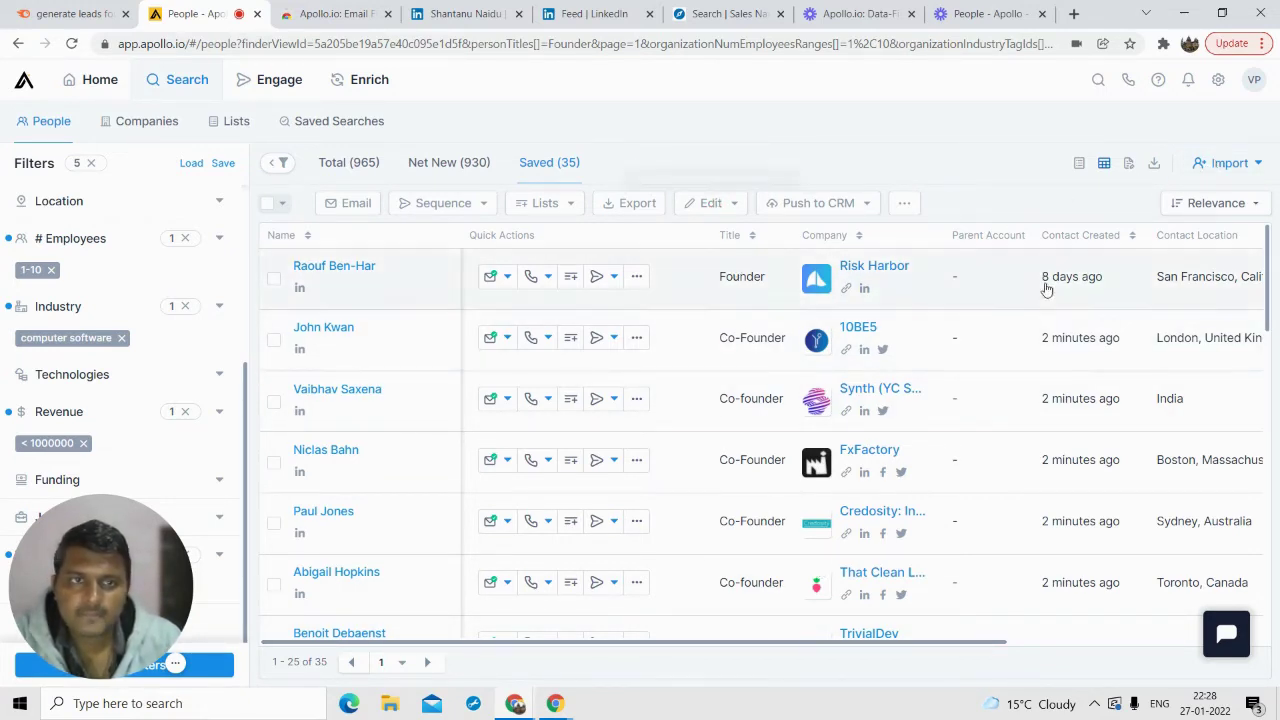
drag(730, 647, 1035, 662)
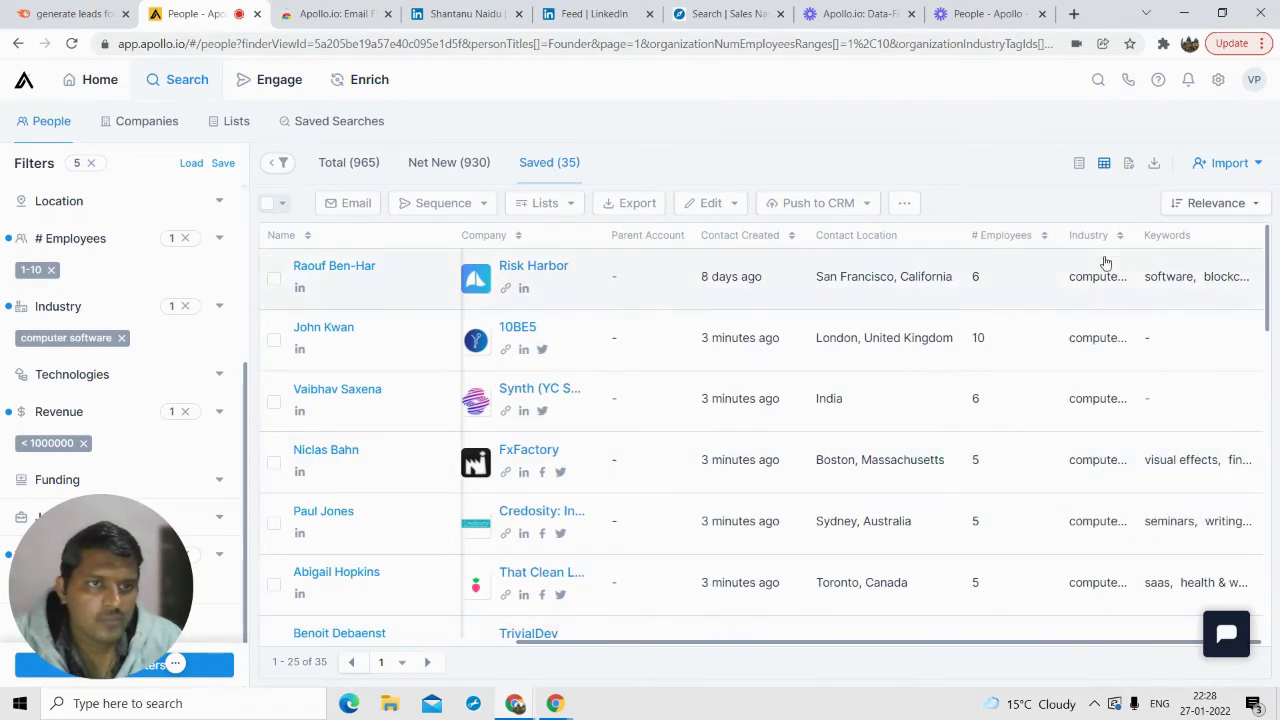
click(1131, 164)
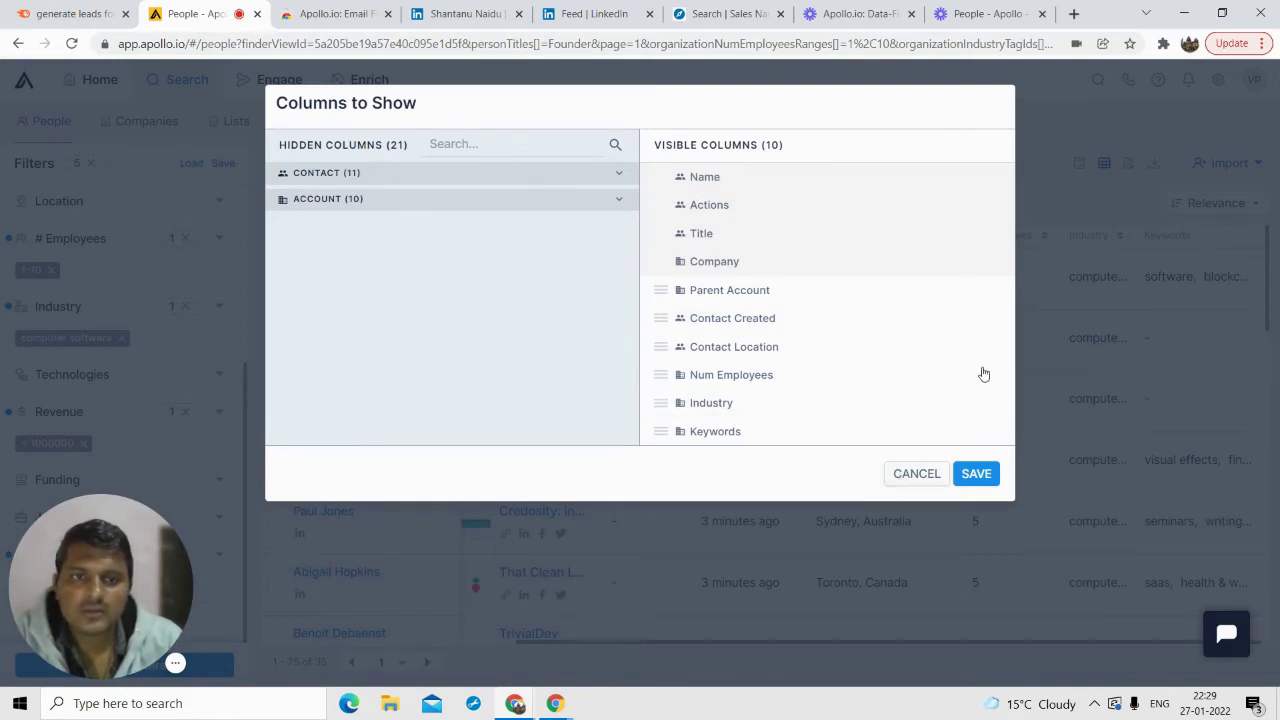
click(926, 471)
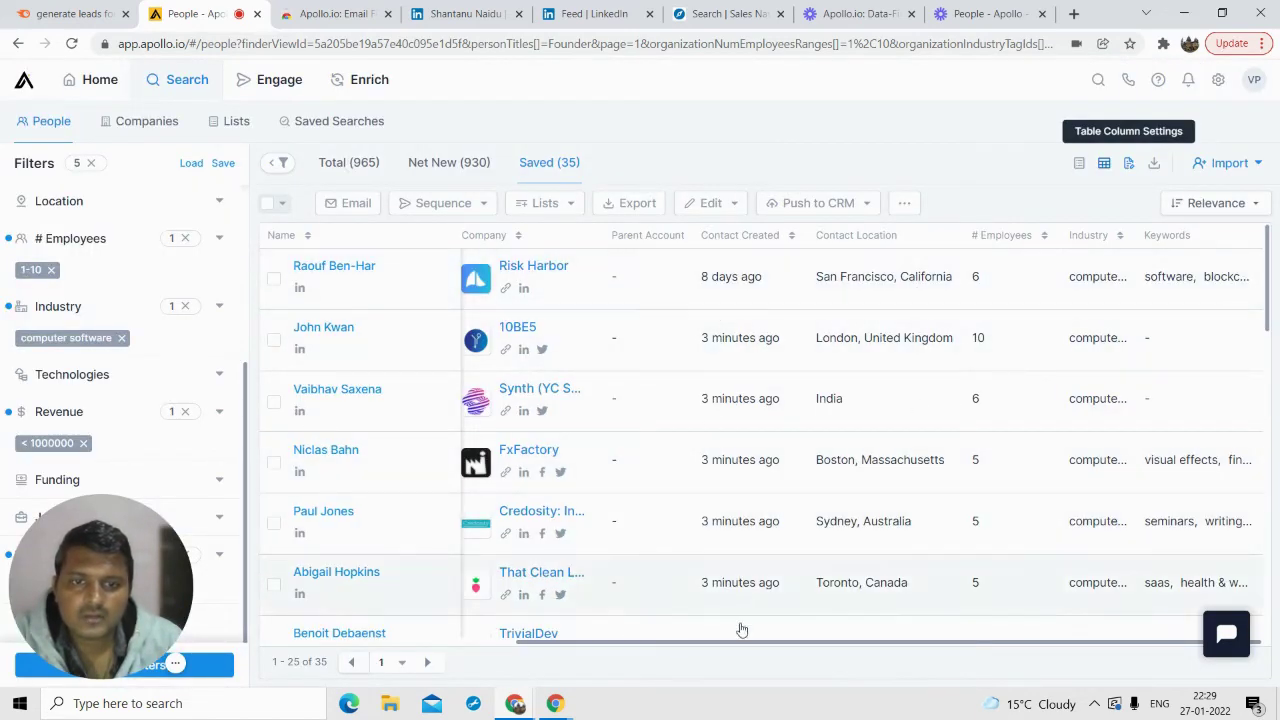
drag(758, 646, 488, 660)
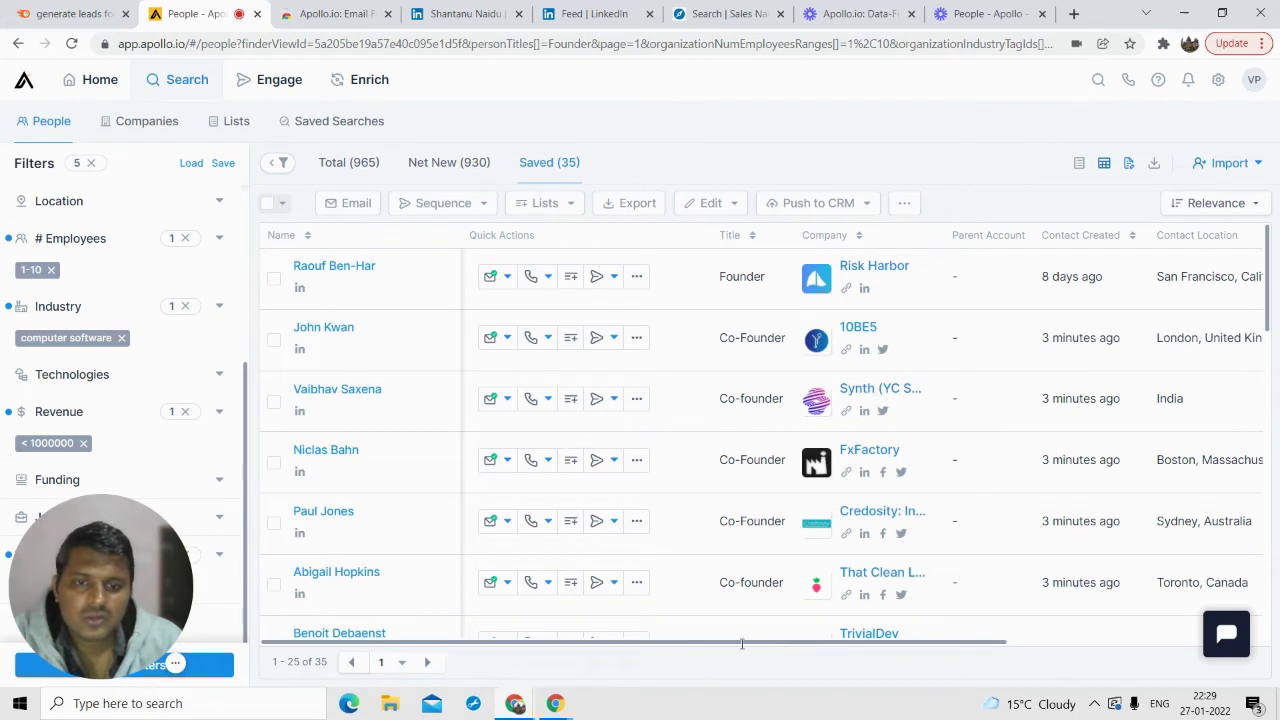
drag(742, 644, 995, 644)
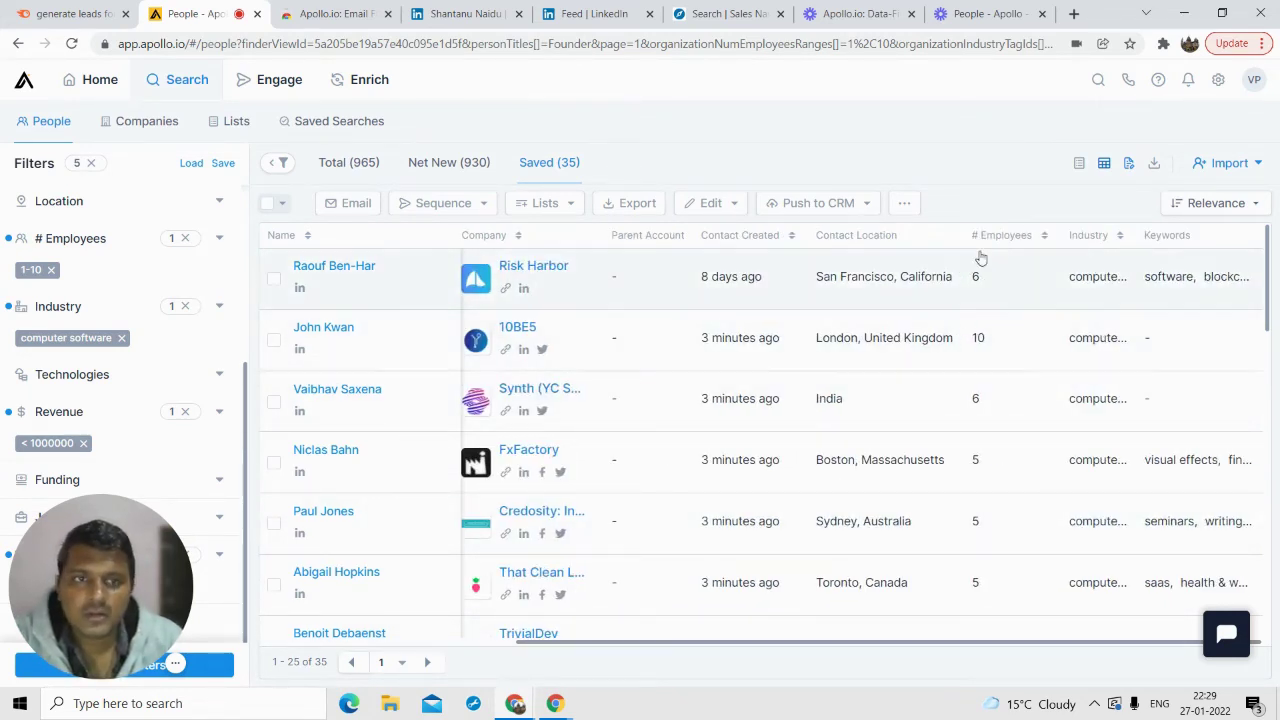
- Look through the hidden contact and account columns in the table column settings and add Account Engagement (Slow) to the visible columns
click(1132, 163)
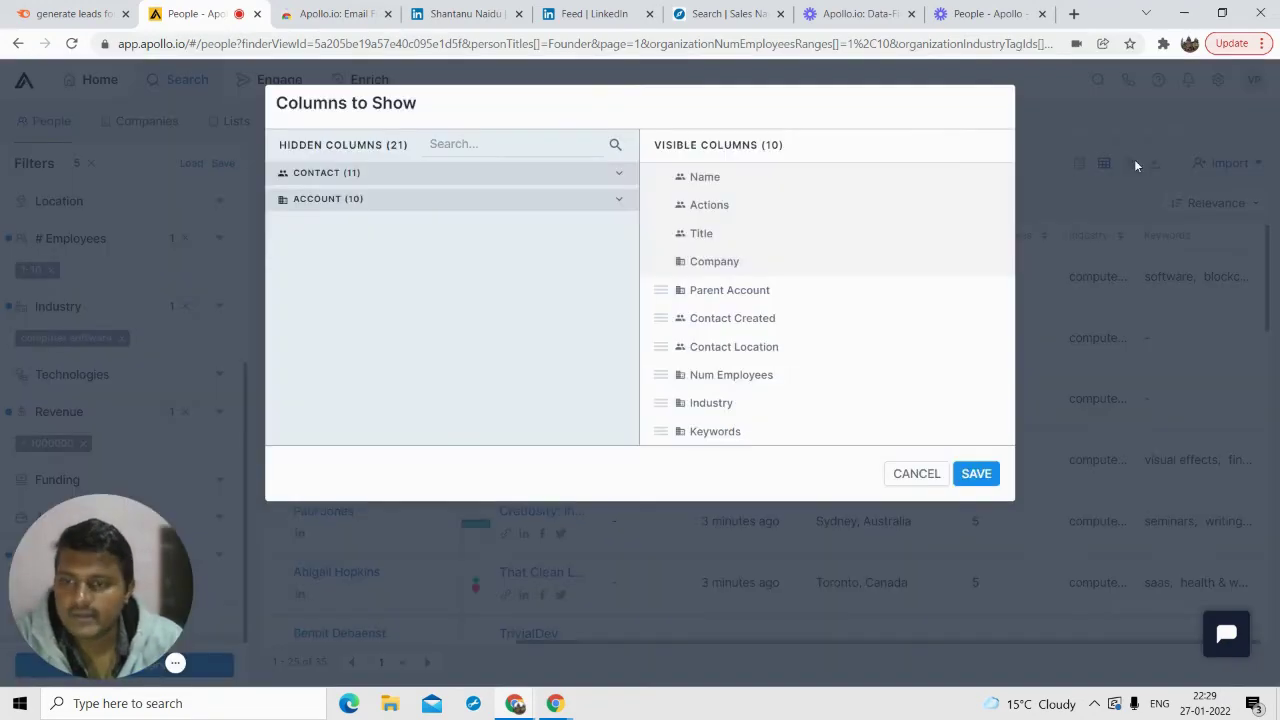
click(588, 175)
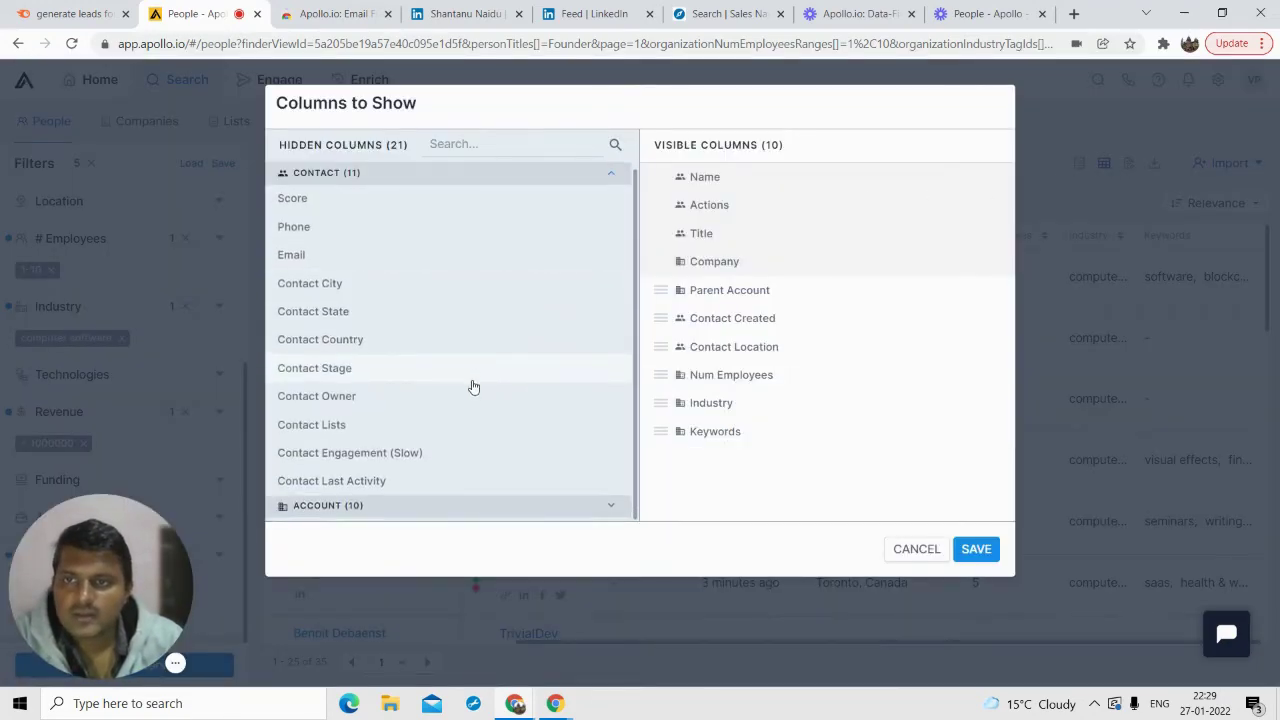
click(430, 505)
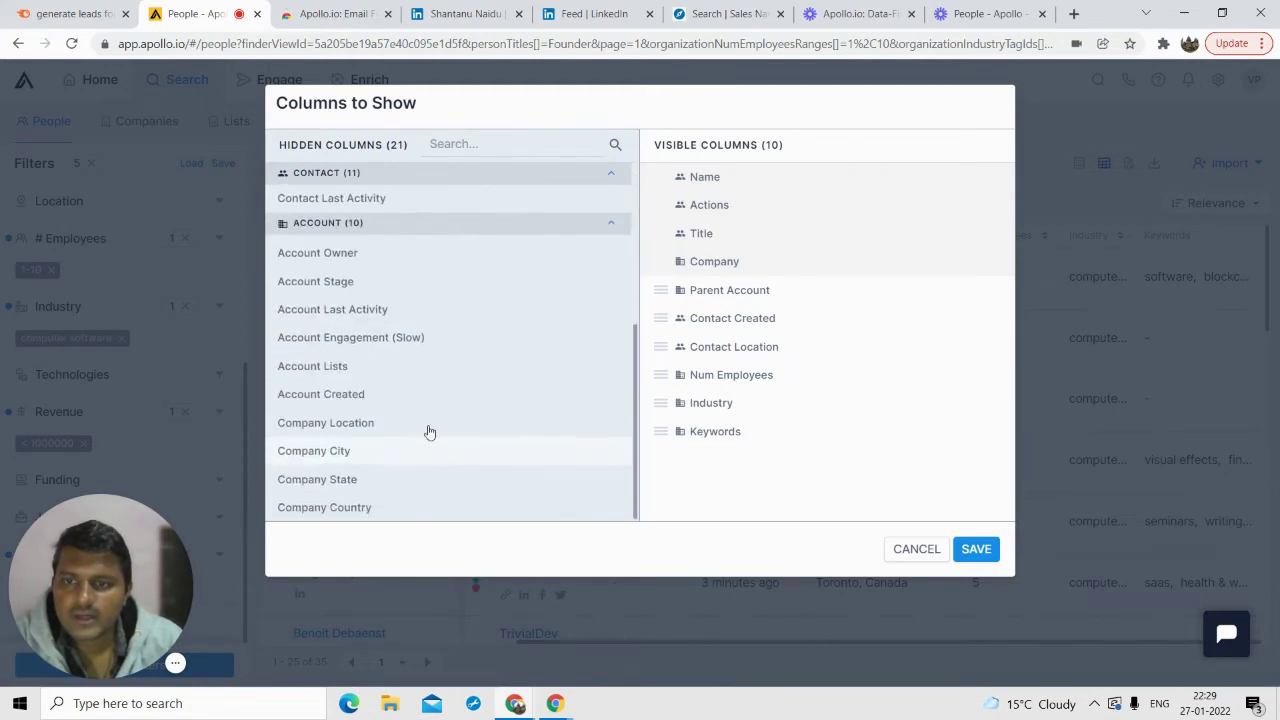
scroll(403, 380, up, 3)
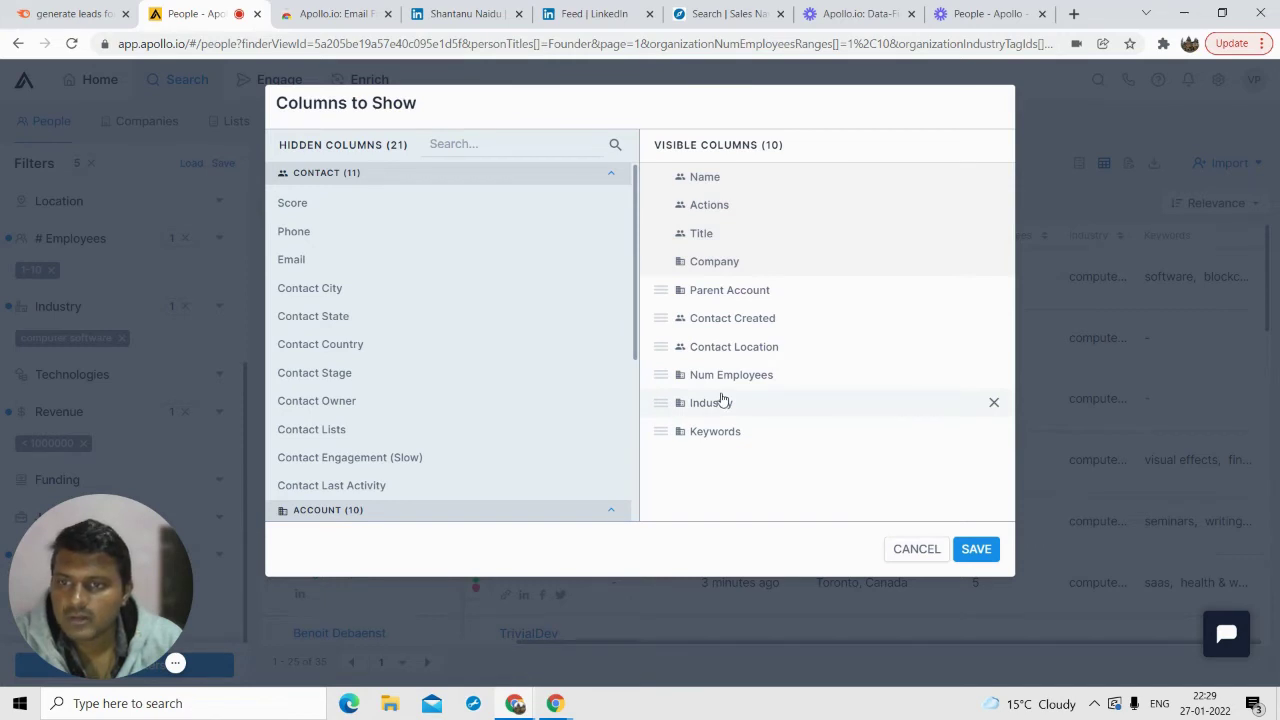
scroll(397, 326, down, 5)
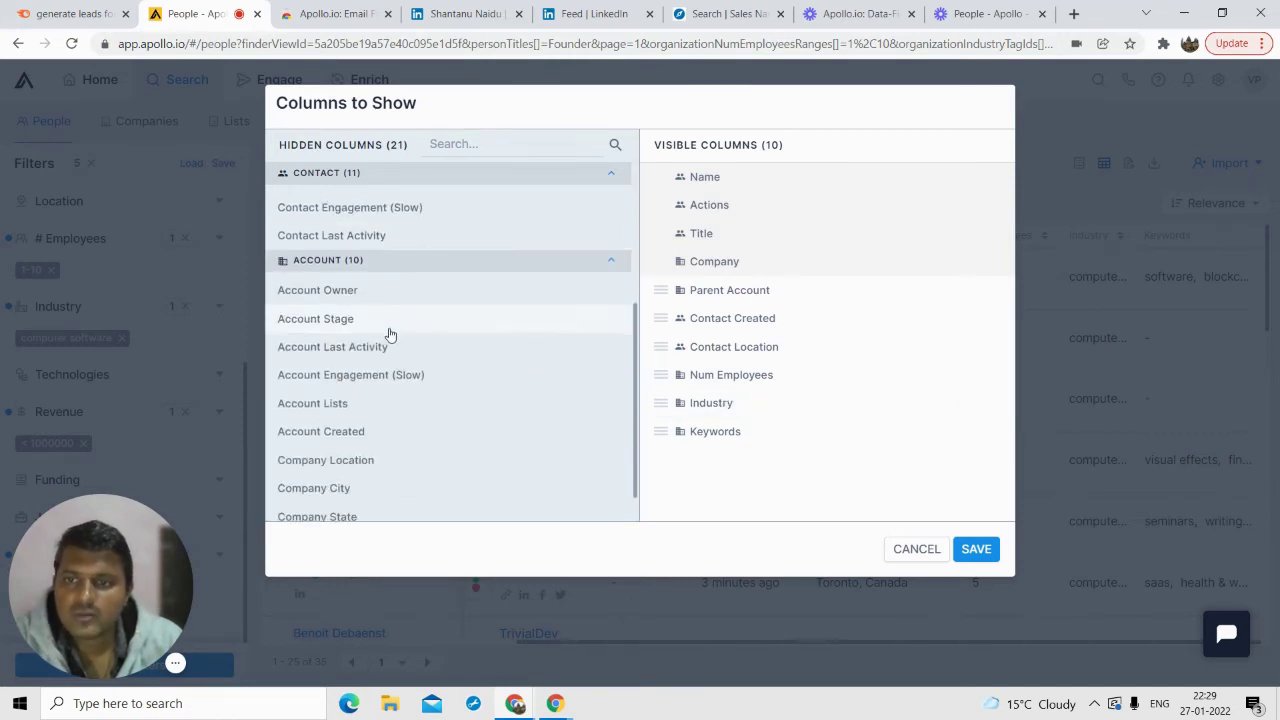
scroll(385, 340, down, 1)
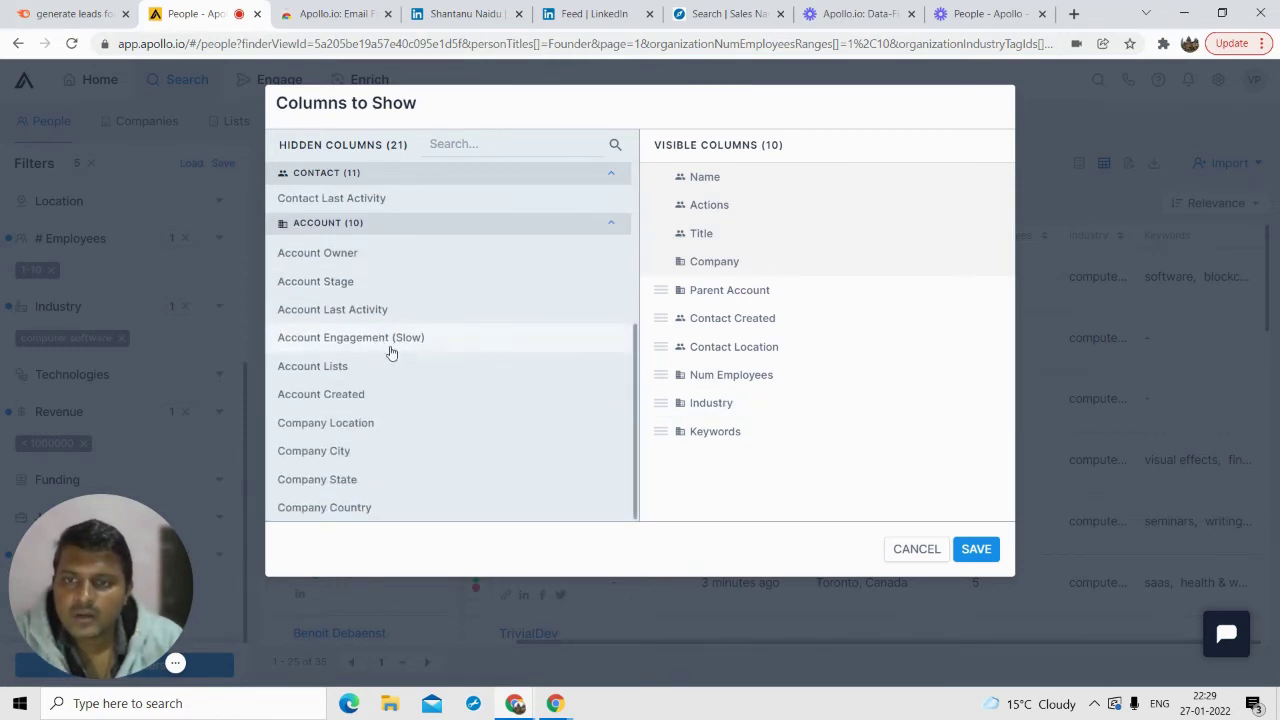
click(386, 350)
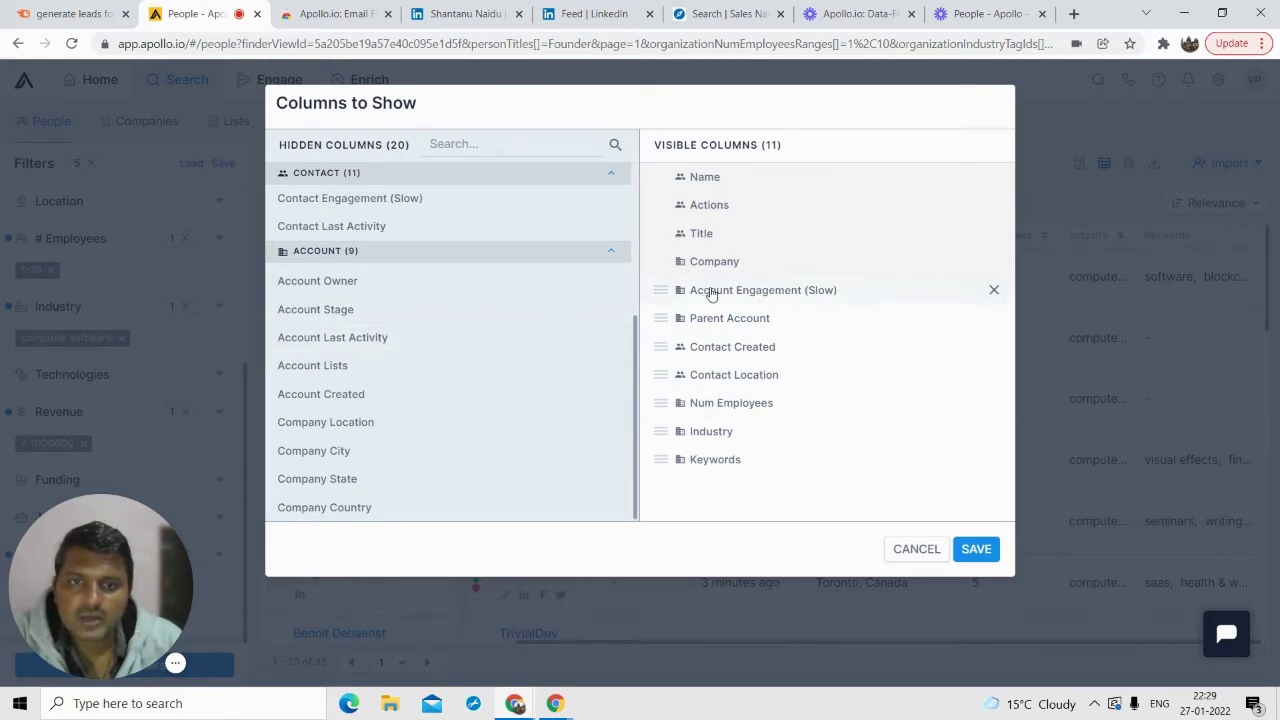
mouse_move(709, 289)
mouse_down()
mouse_move(711, 257)
mouse_move(719, 293)
mouse_up()
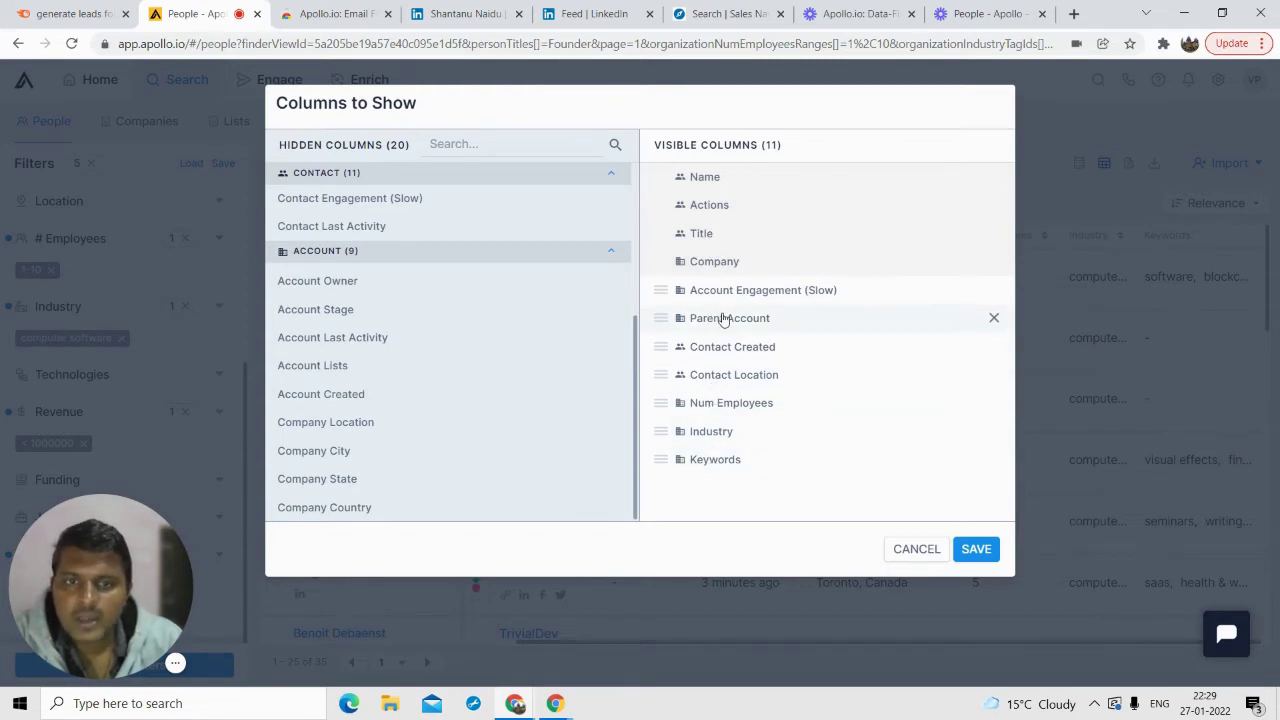
- Hide the Parent Account column, show Company City, save the column settings and look across the updated contacts table
click(993, 320)
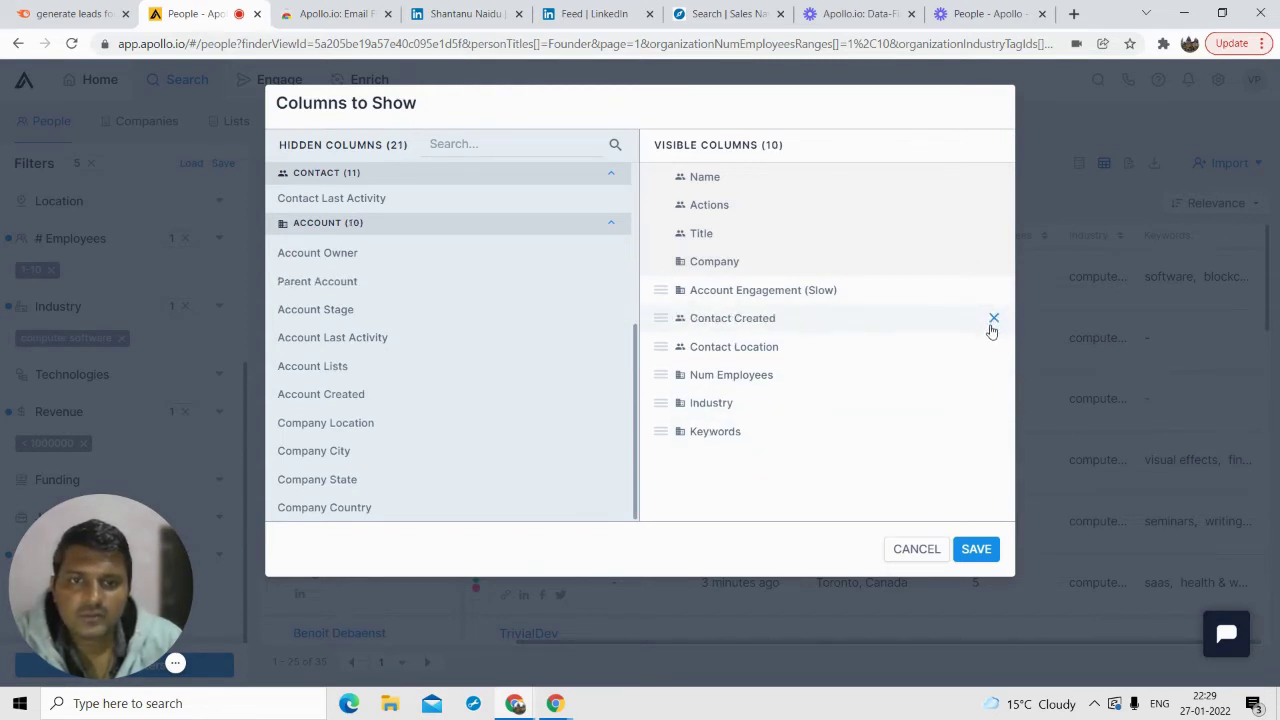
scroll(466, 309, up, 2)
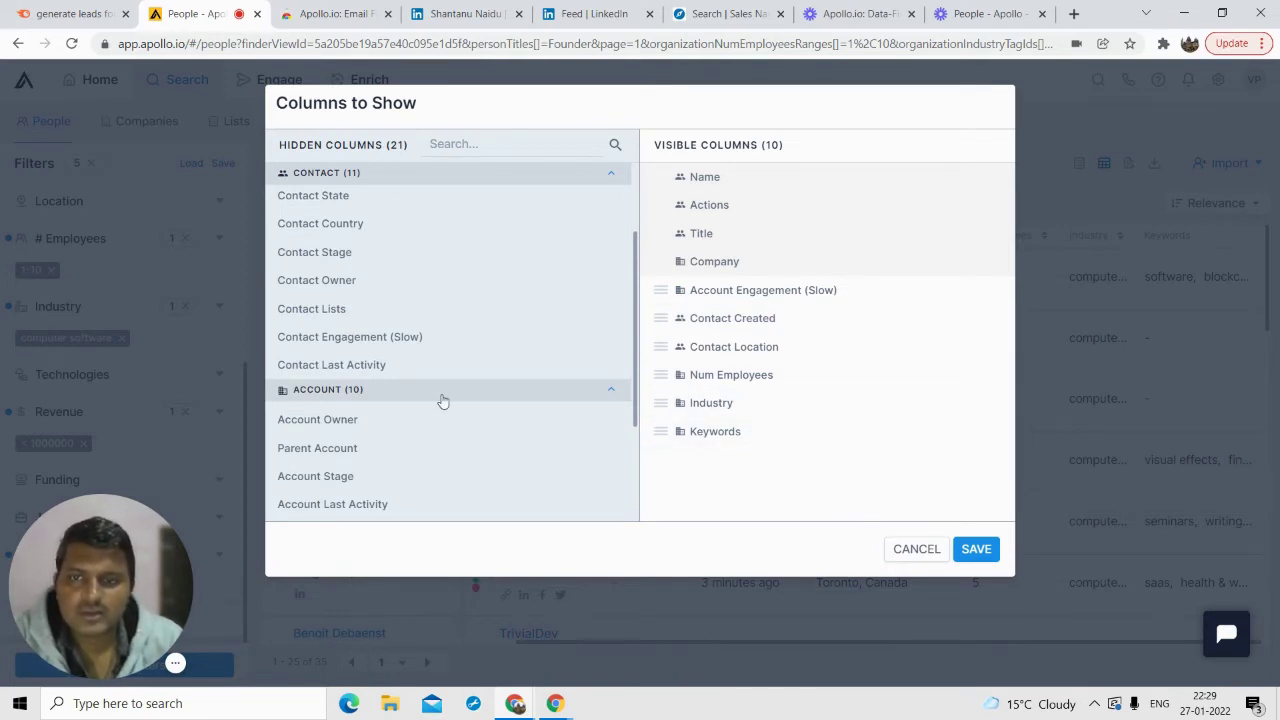
scroll(443, 400, down, 2)
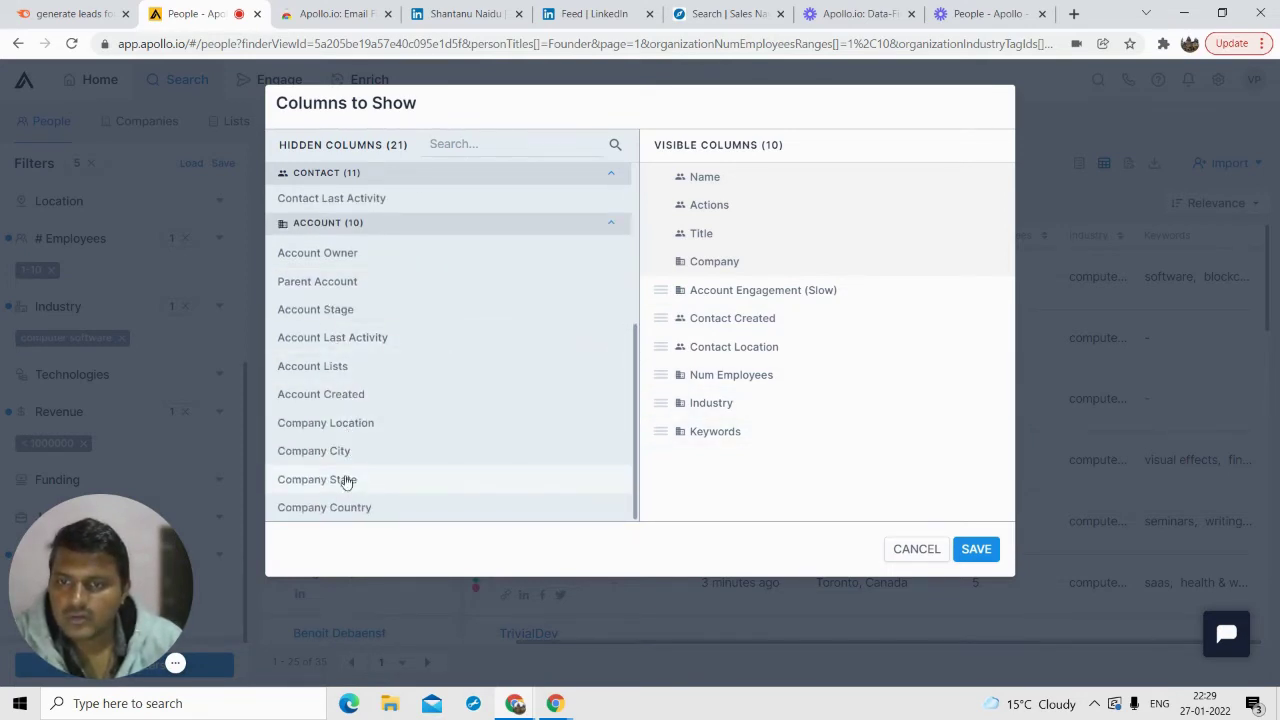
click(346, 451)
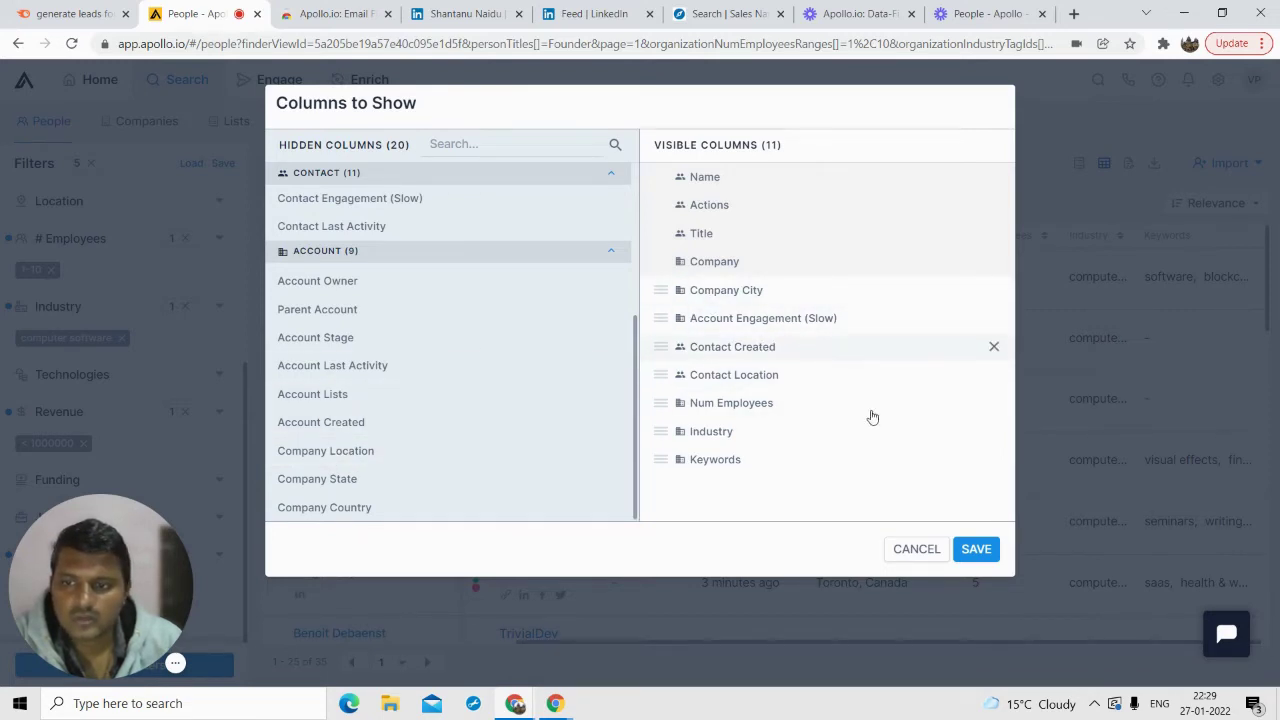
click(972, 549)
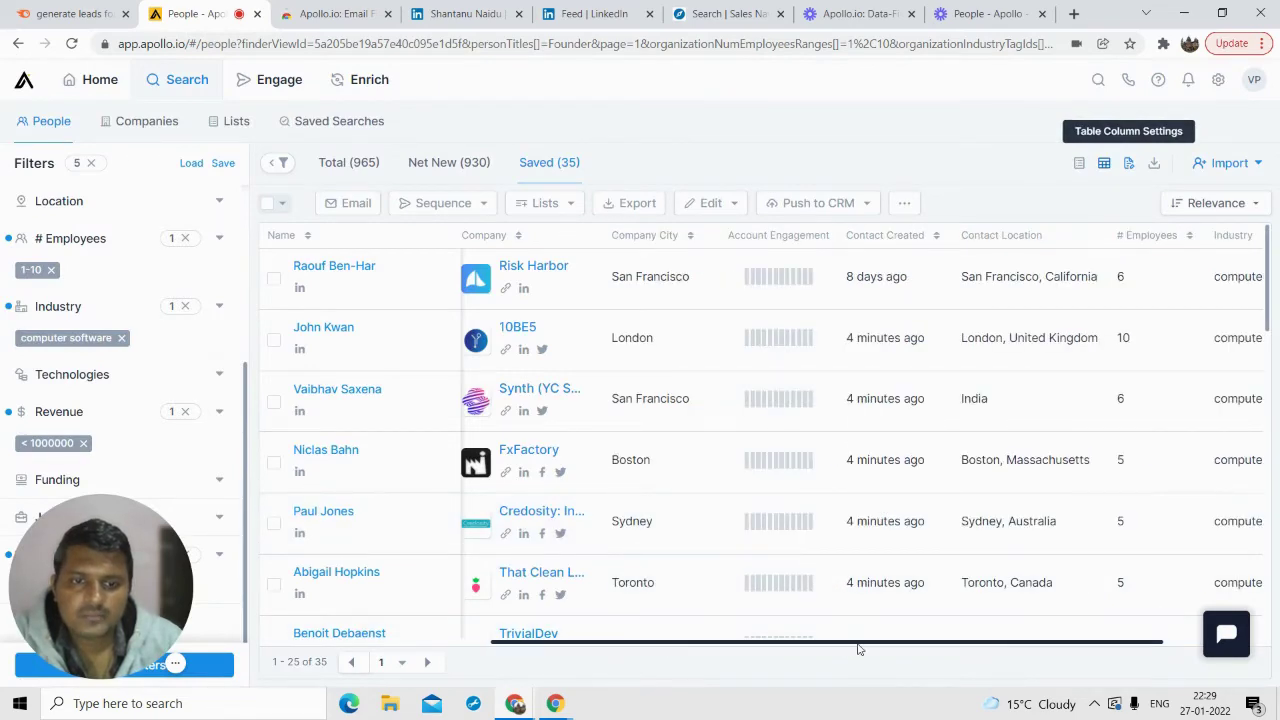
drag(857, 643, 690, 670)
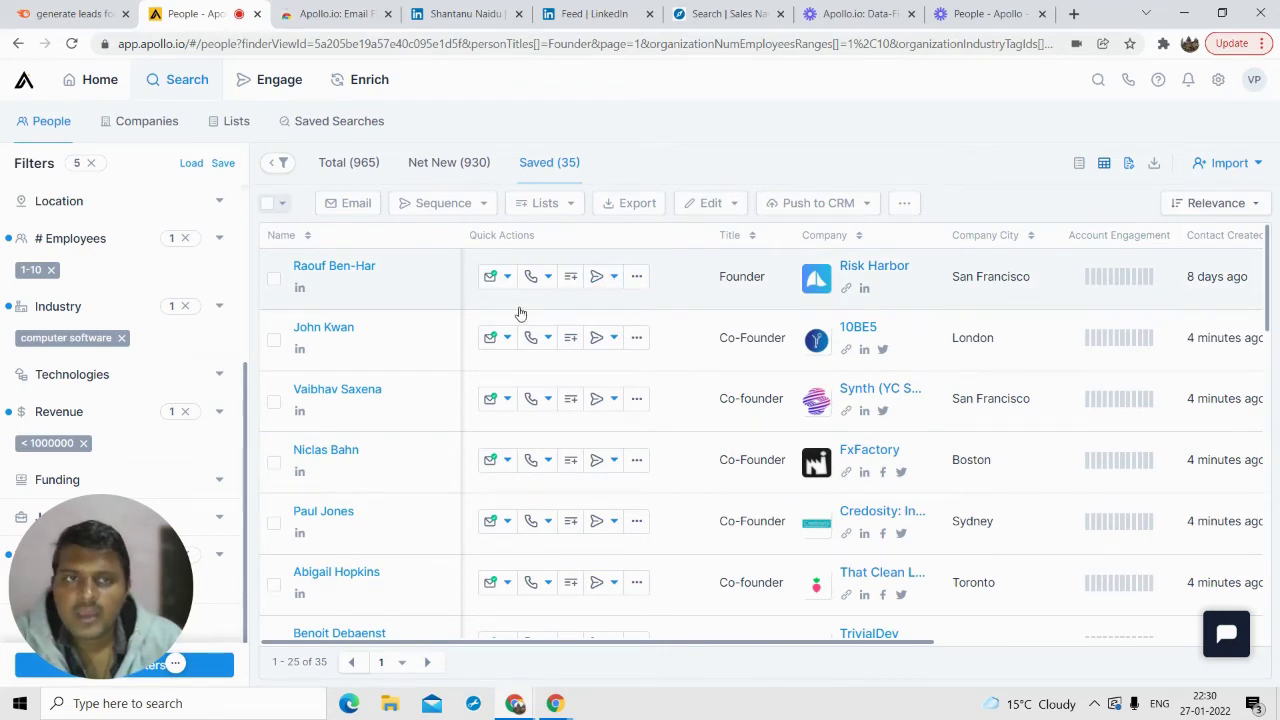
- Select all 35 saved people using the advanced selection and check the selected rows
click(270, 210)
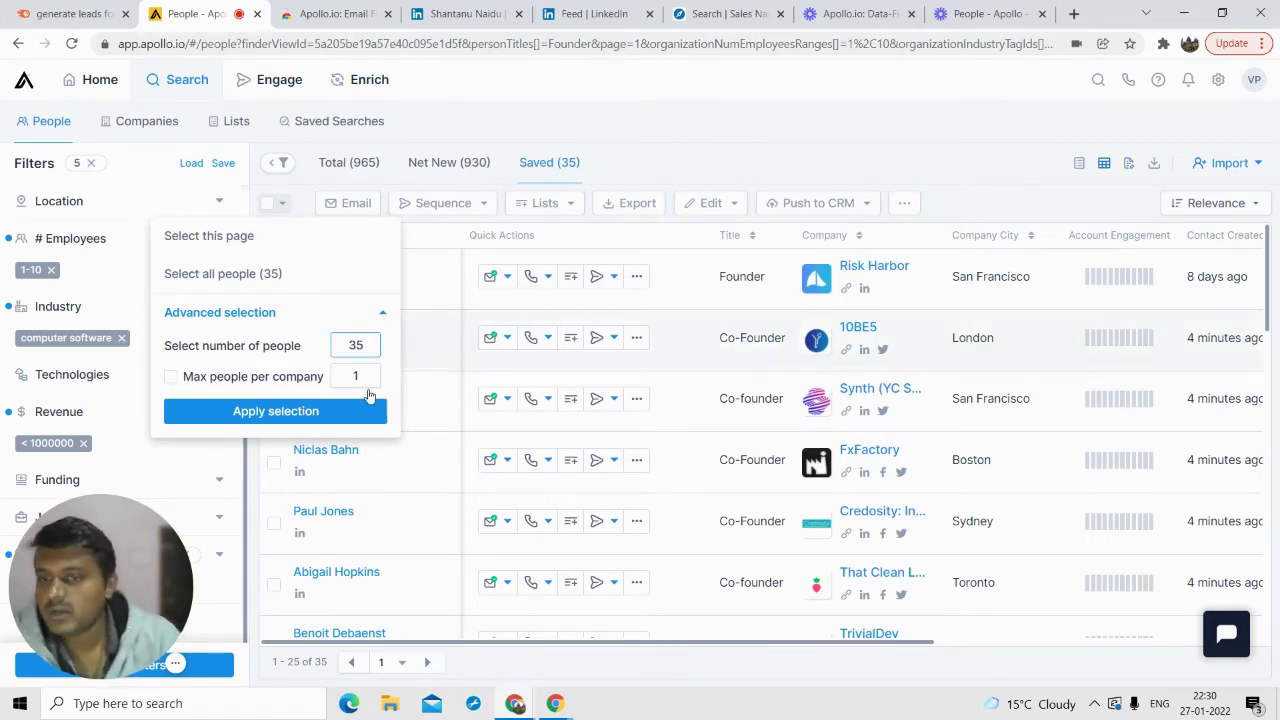
click(285, 421)
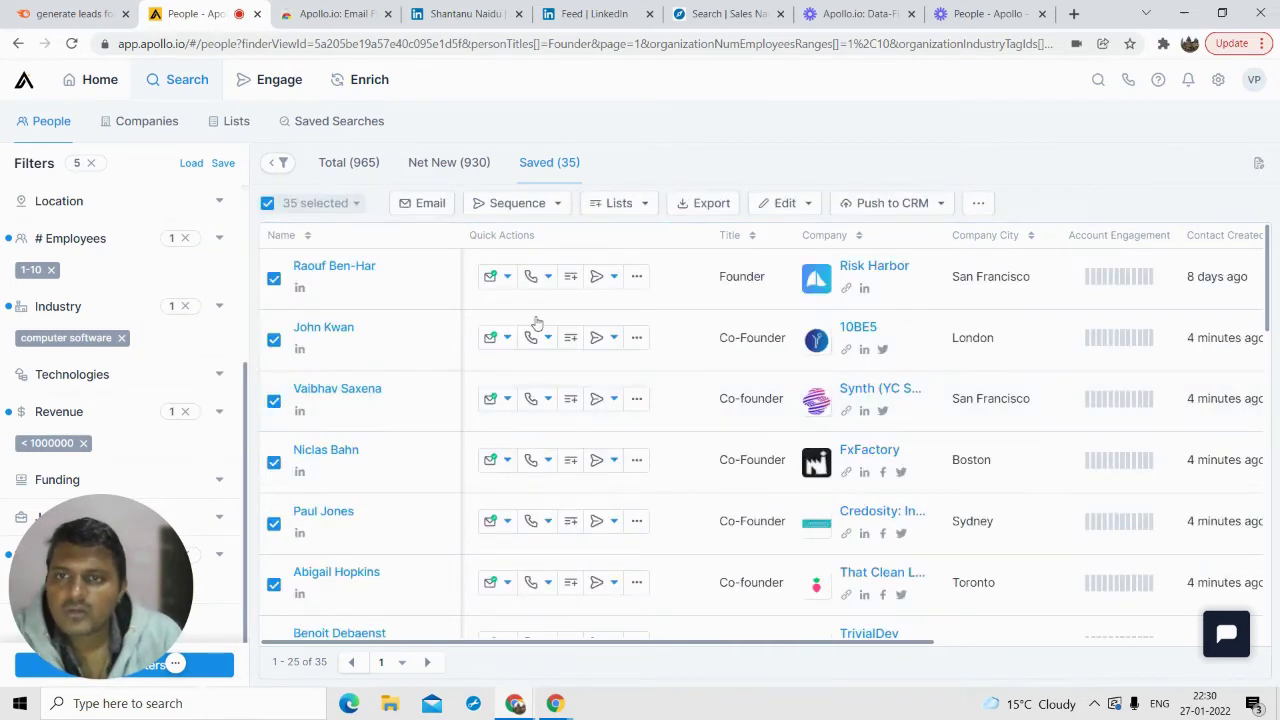
scroll(536, 322, down, 10)
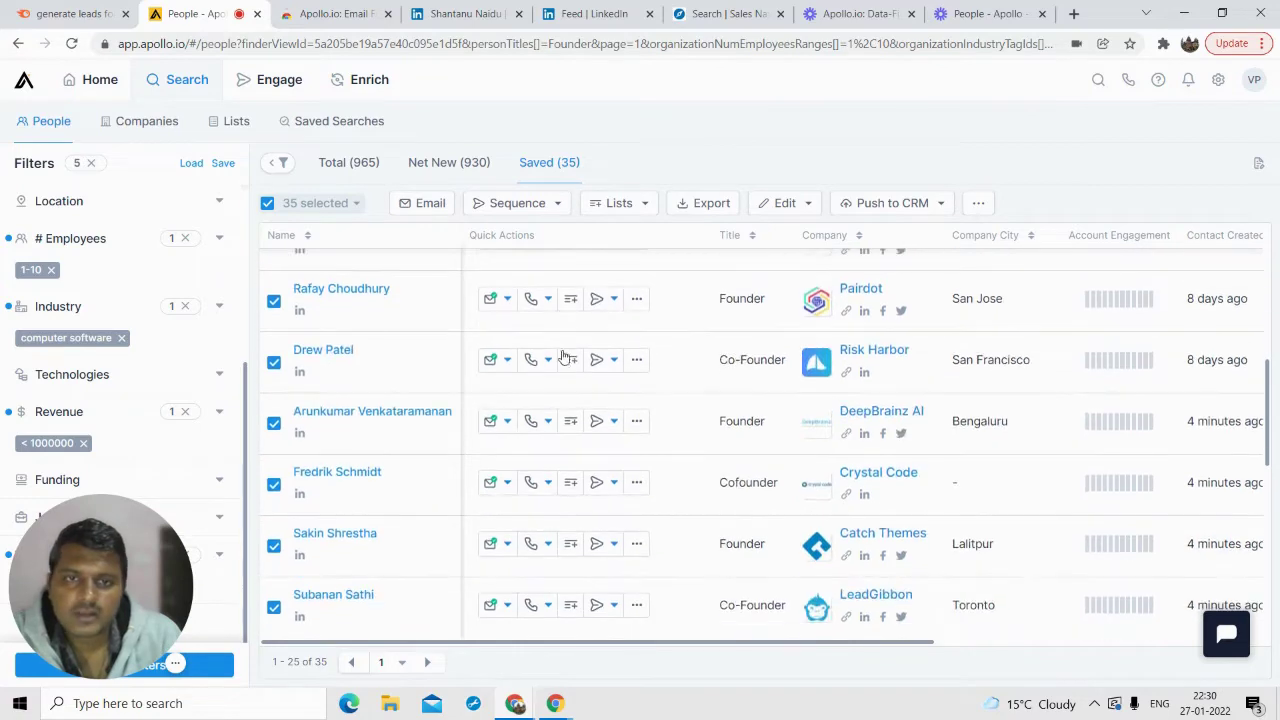
scroll(551, 286, up, 10)
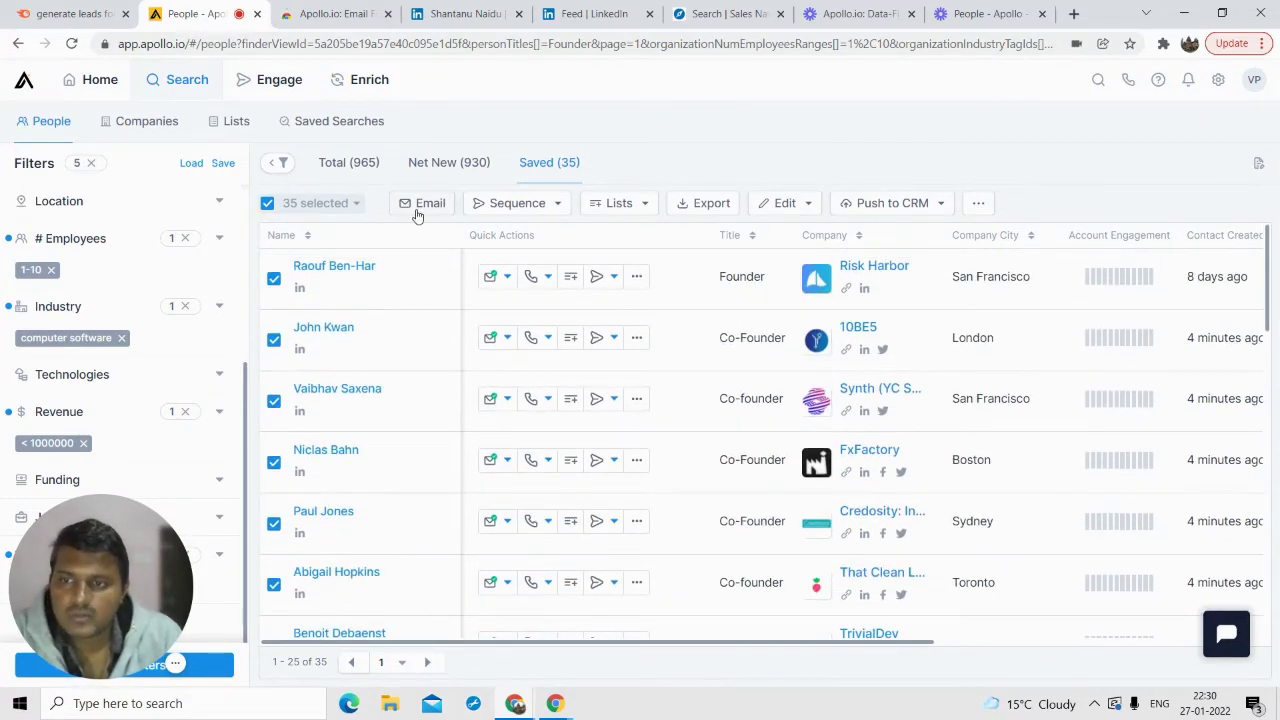
- Export the selected contacts to CSV with guessed emails included, download the file and close the export dialog
click(705, 203)
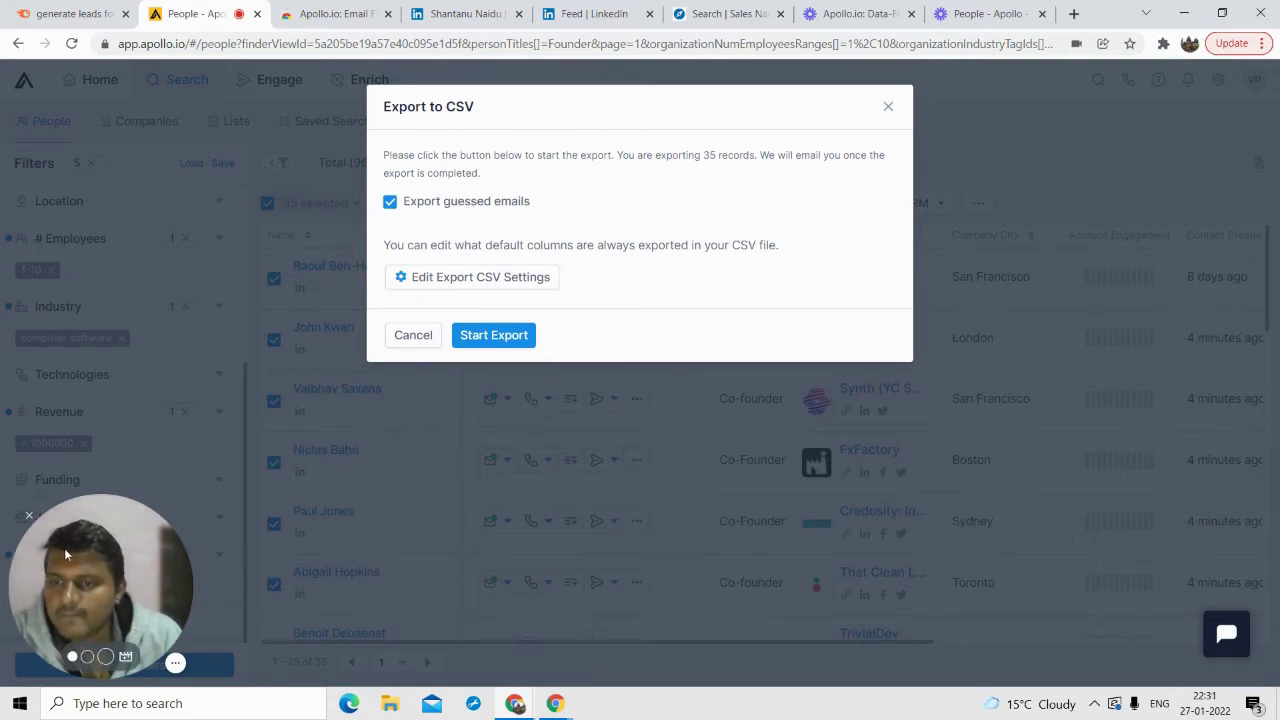
key(Escape)
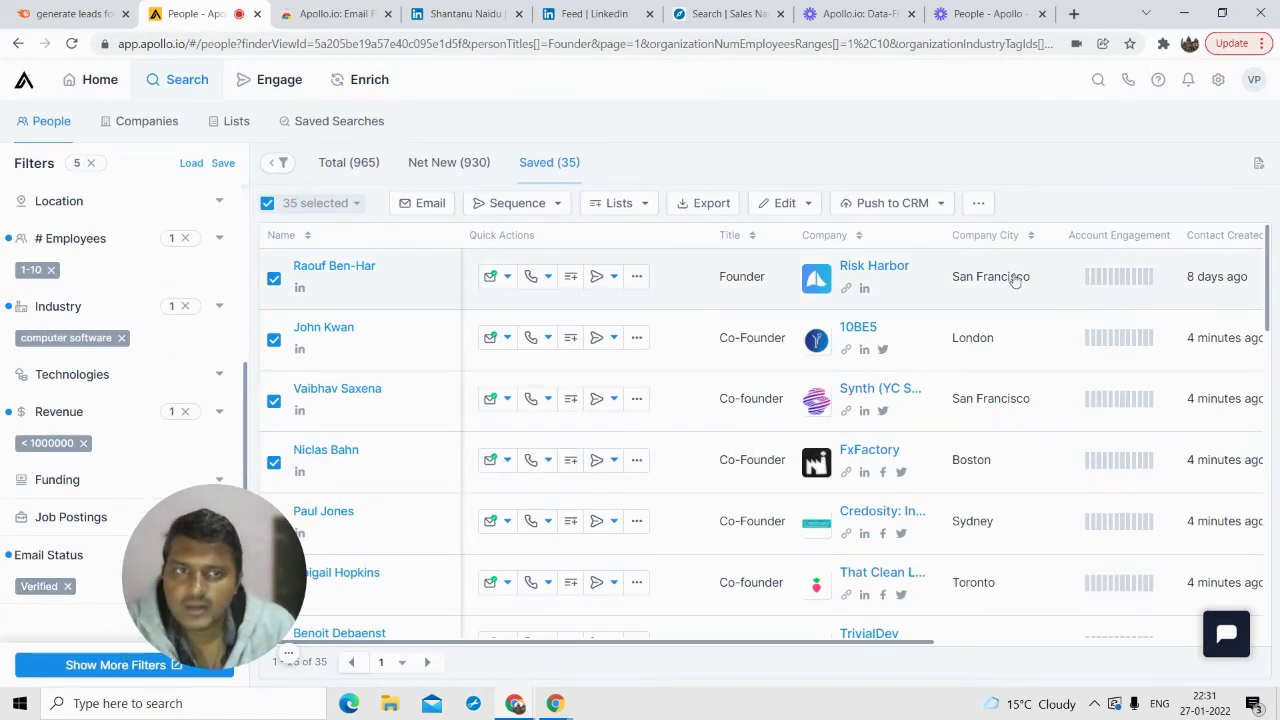
click(689, 207)
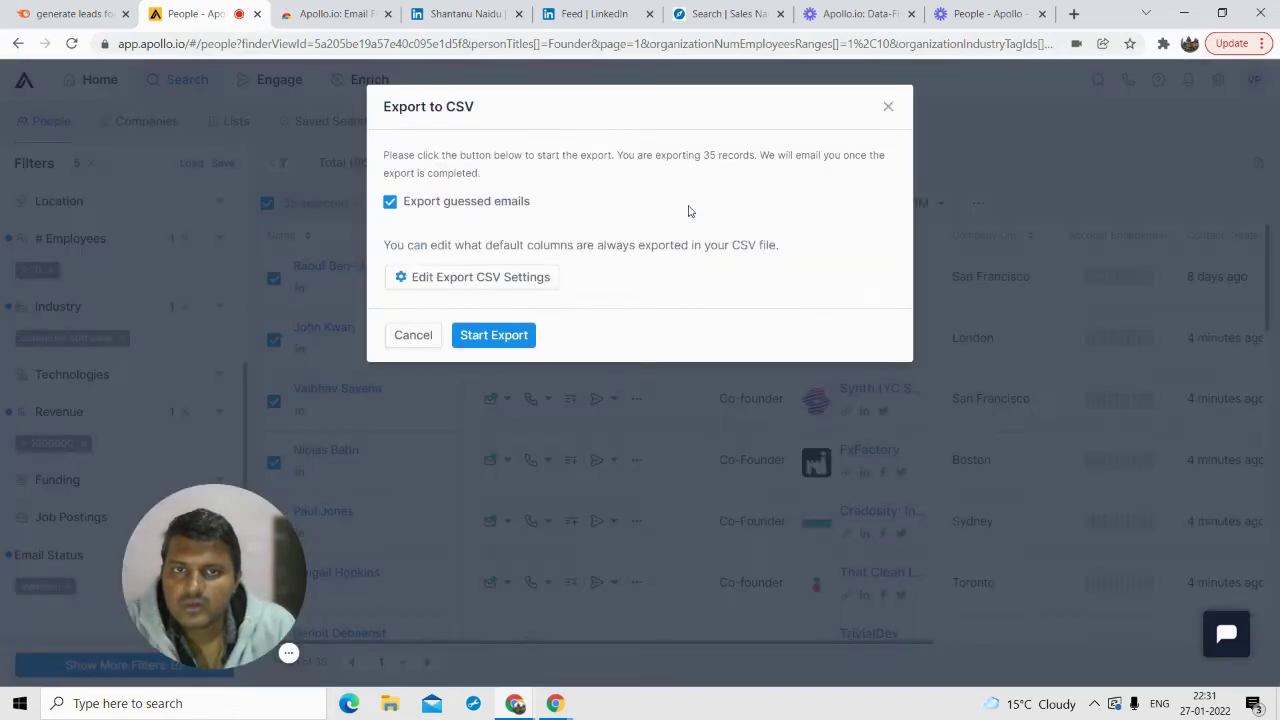
click(490, 340)
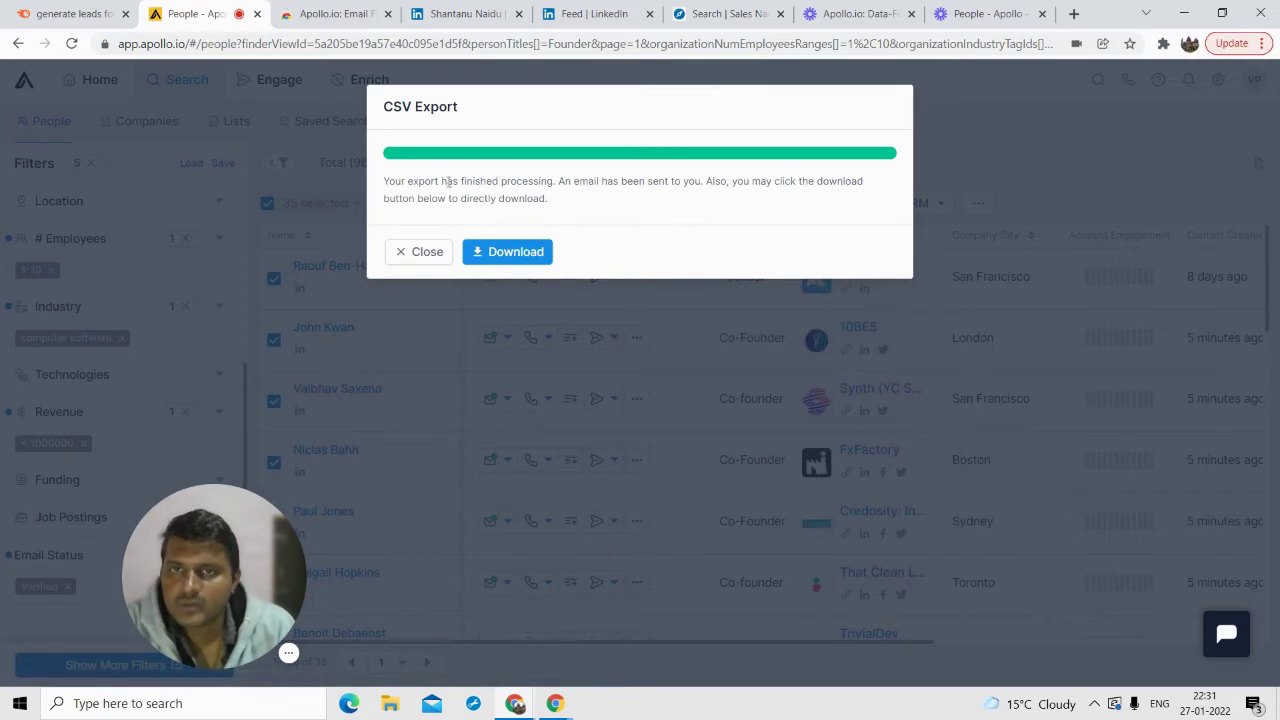
click(509, 252)
click(369, 79)
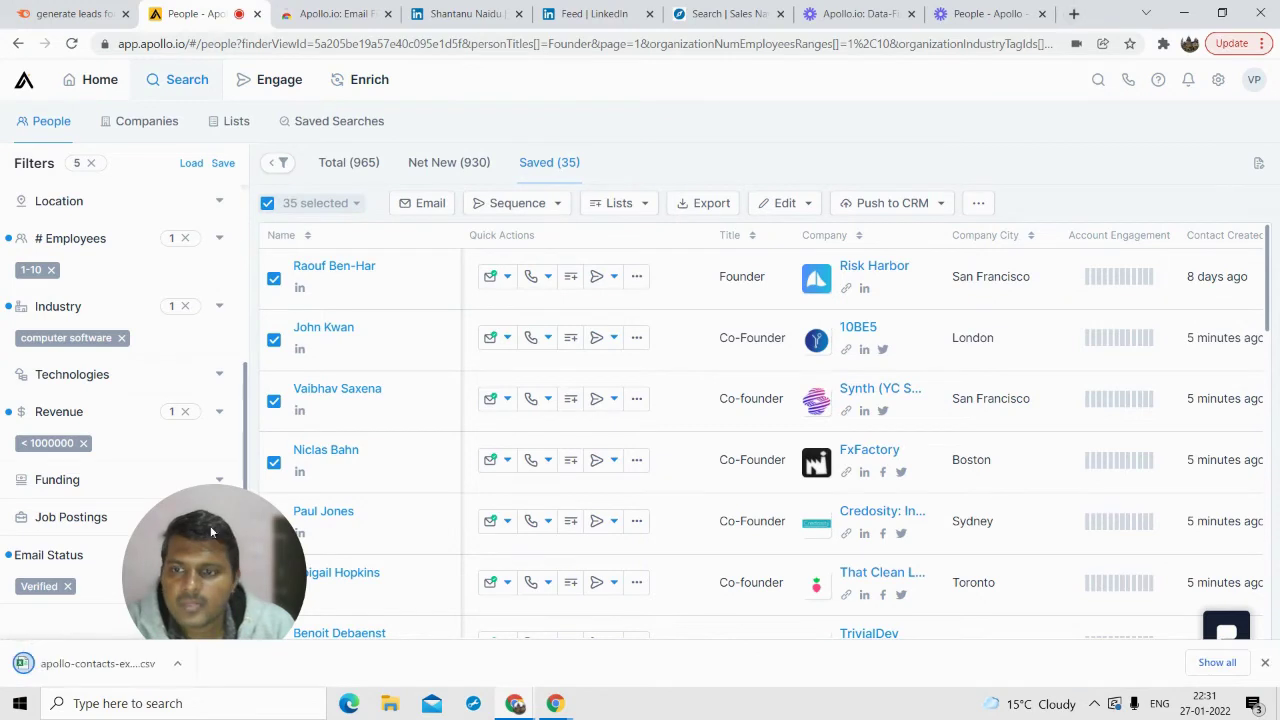
- Open the downloaded contacts CSV in Excel and widen the First Name, Last Name and Title columns to read them
click(66, 664)
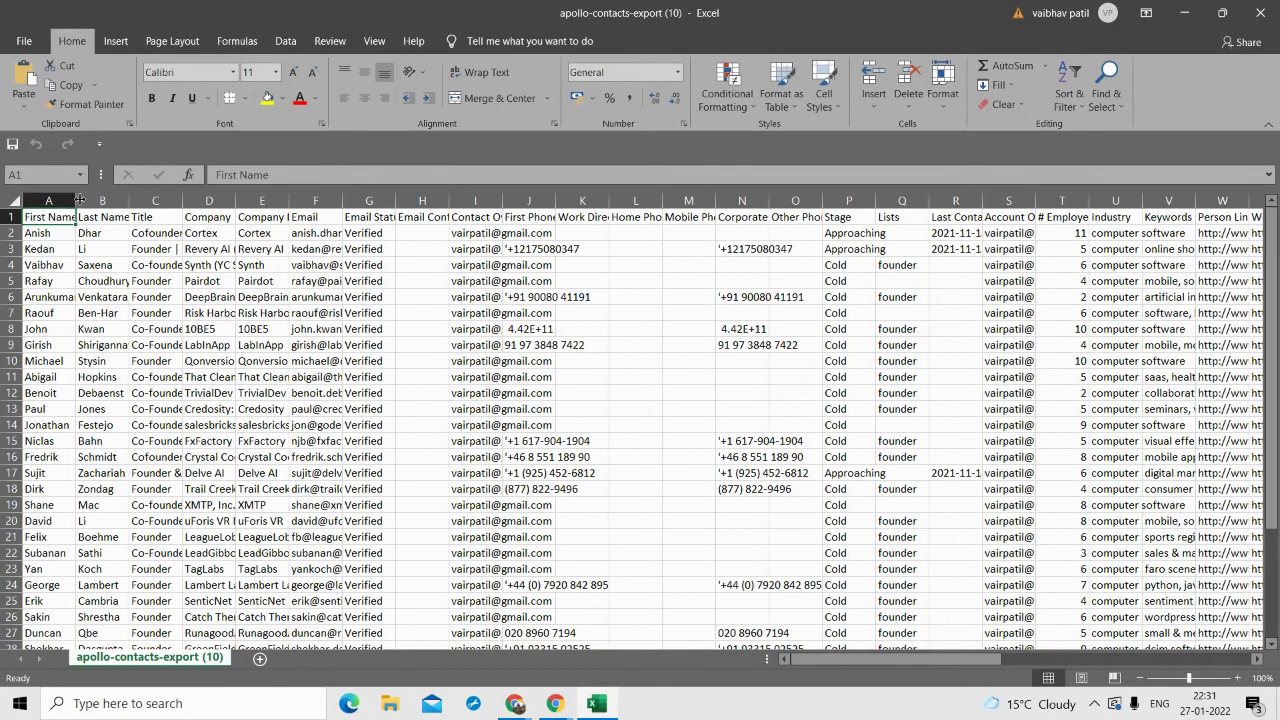
drag(77, 201, 327, 200)
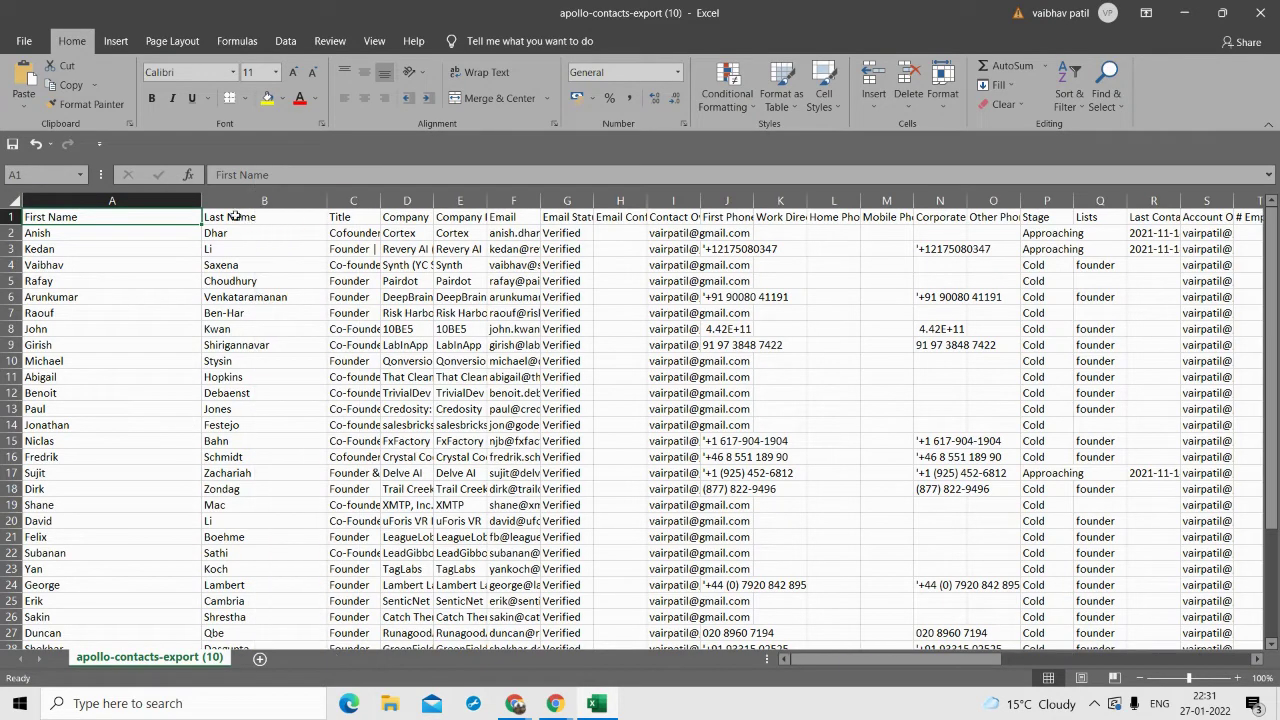
scroll(224, 380, down, 4)
scroll(230, 385, up, 4)
drag(380, 200, 466, 204)
click(472, 210)
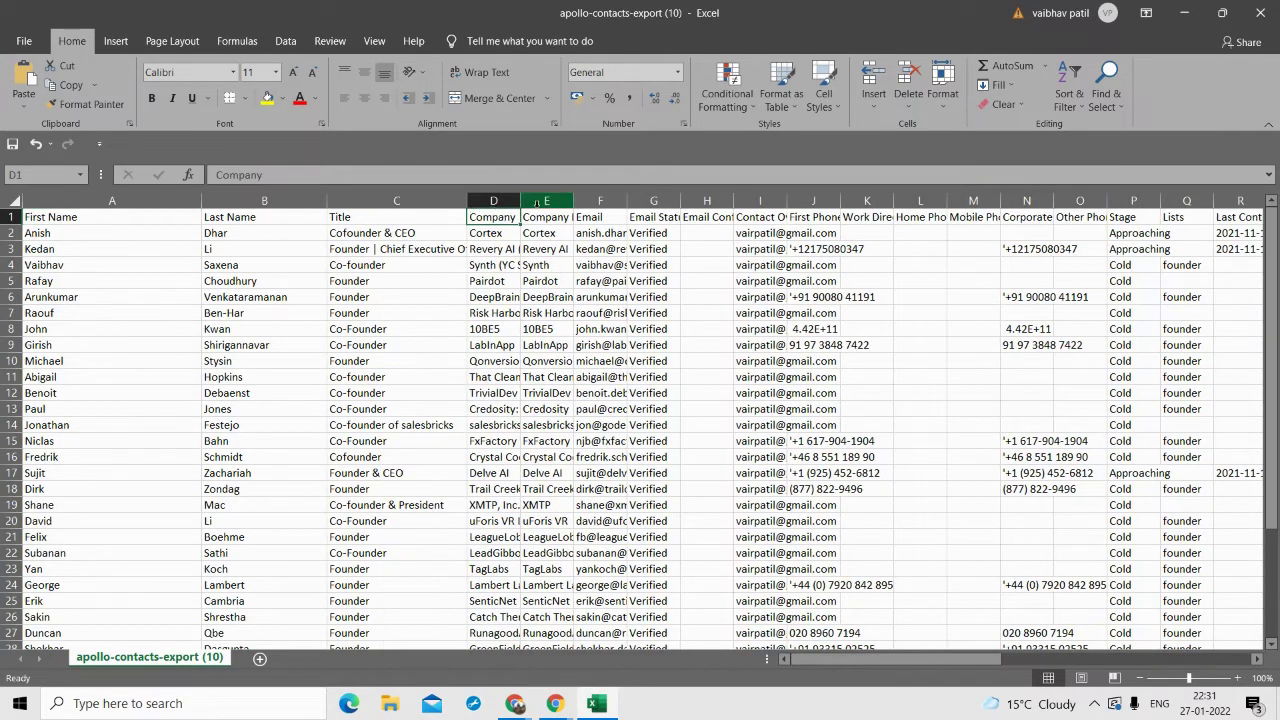
- Widen the Email column, look through the remaining exported fields and close the workbook
drag(628, 201, 792, 201)
scroll(655, 365, down, 4)
scroll(655, 365, up, 5)
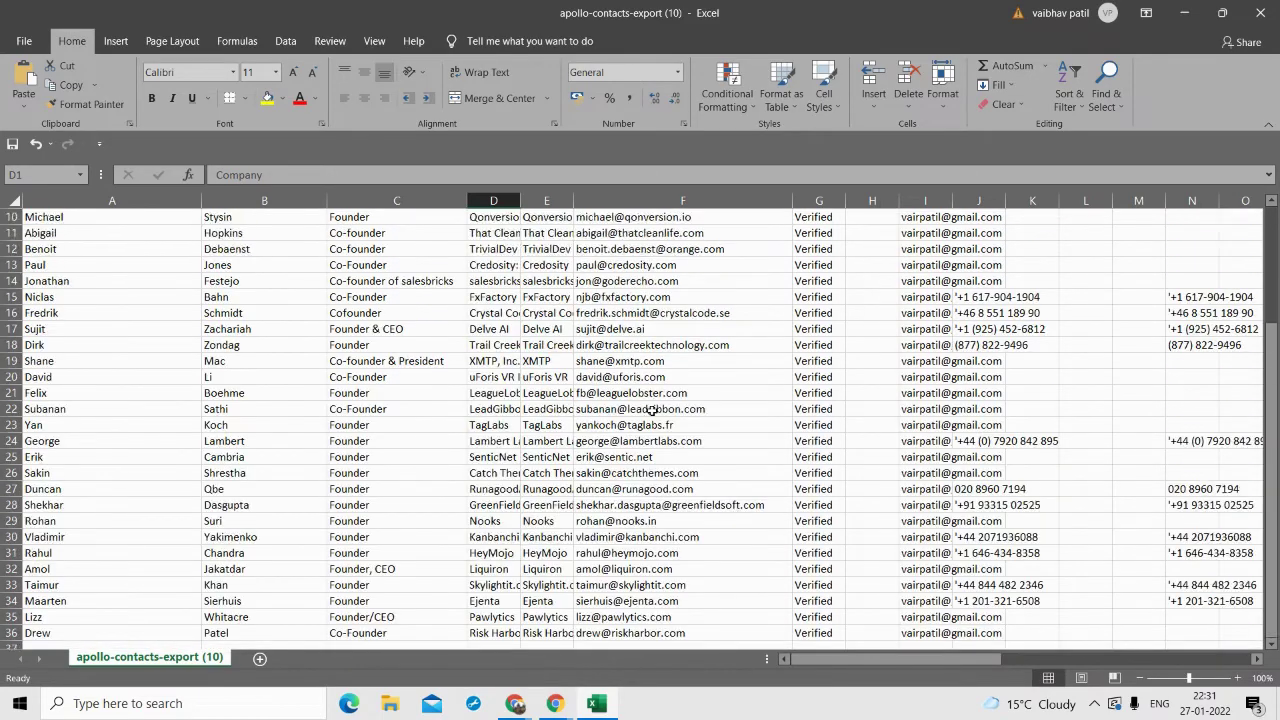
drag(808, 664, 1148, 657)
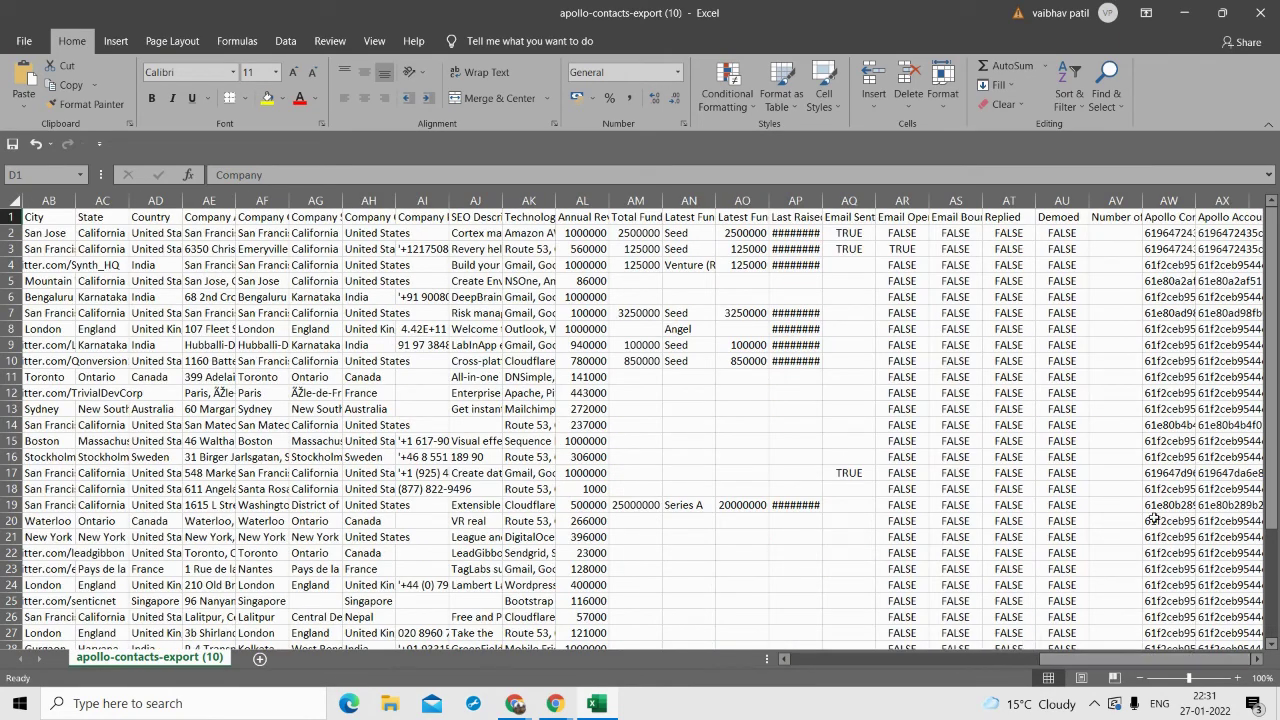
click(1260, 13)
click(642, 376)
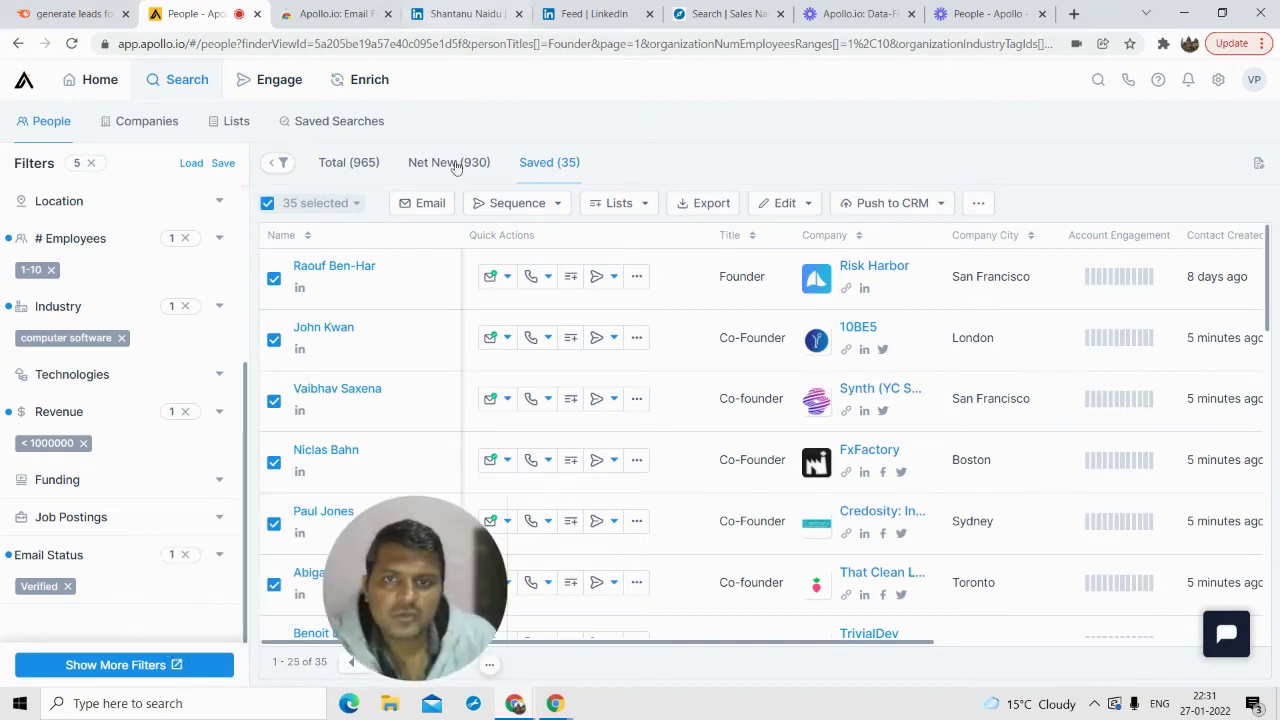
- Switch to the company search, dismiss the save-persona suggestion and review its filters and saved companies
scroll(497, 451, down, 1)
scroll(163, 448, up, 3)
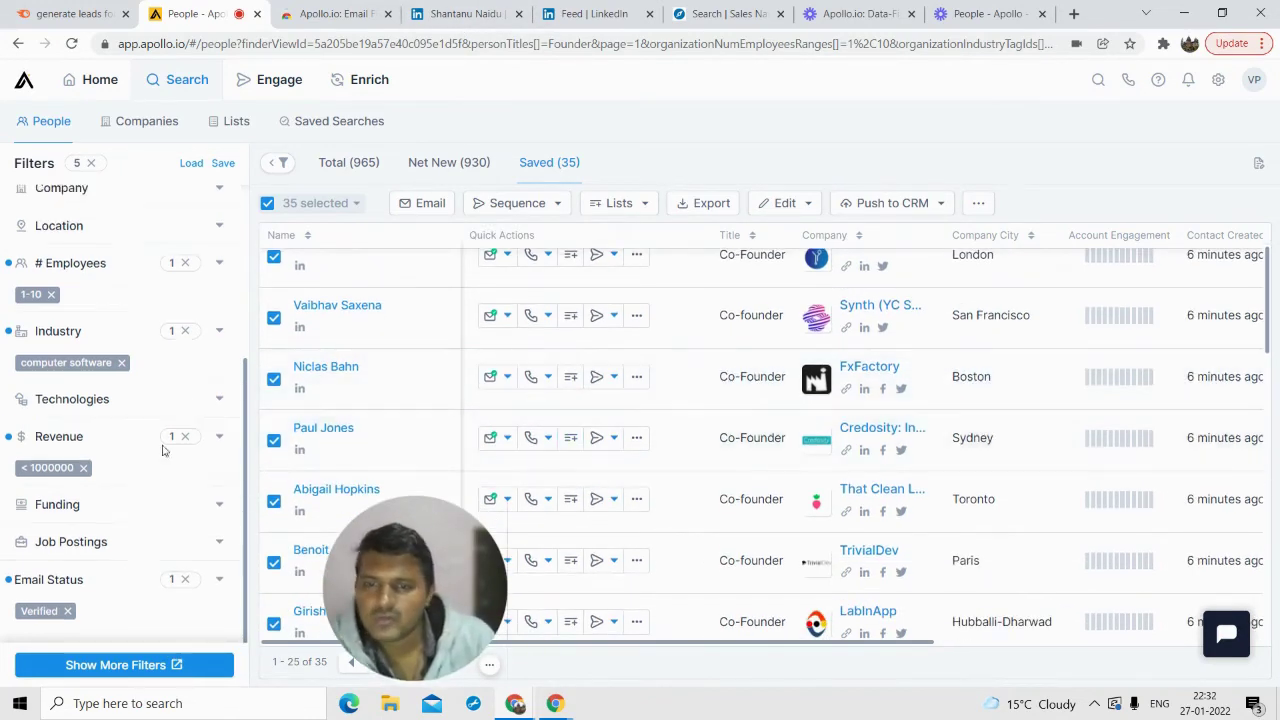
click(164, 132)
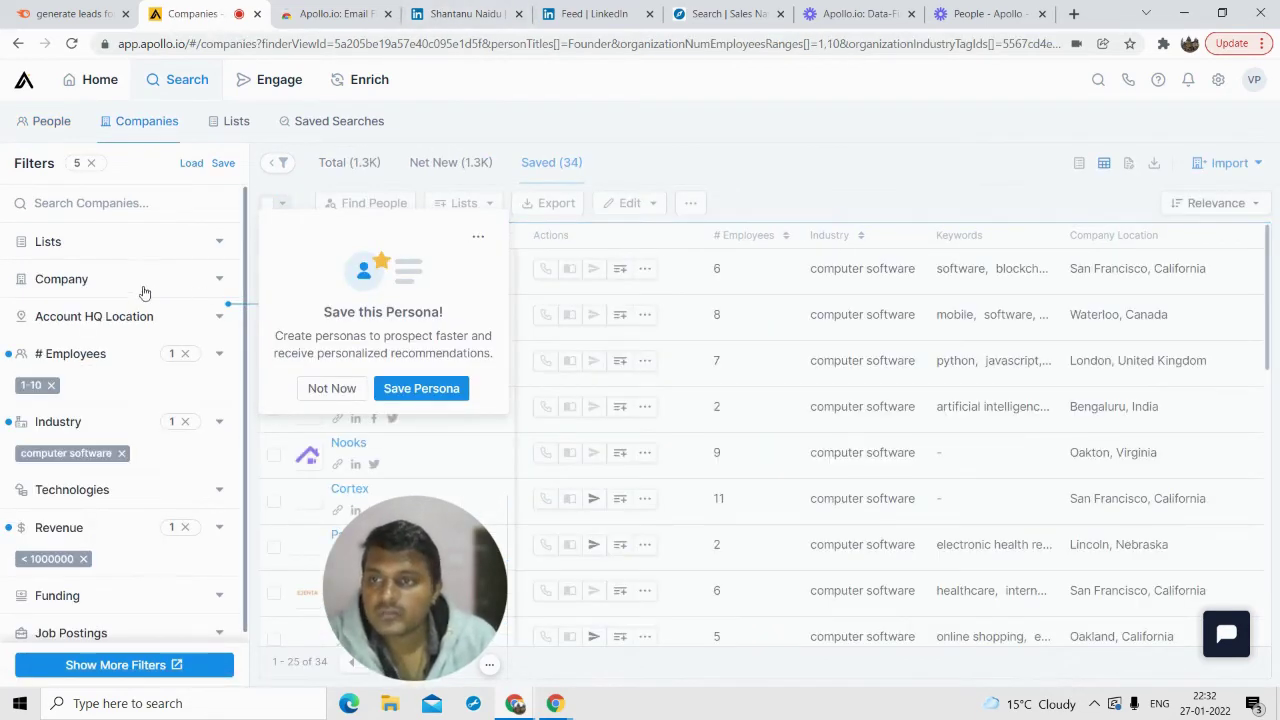
scroll(70, 430, down, 1)
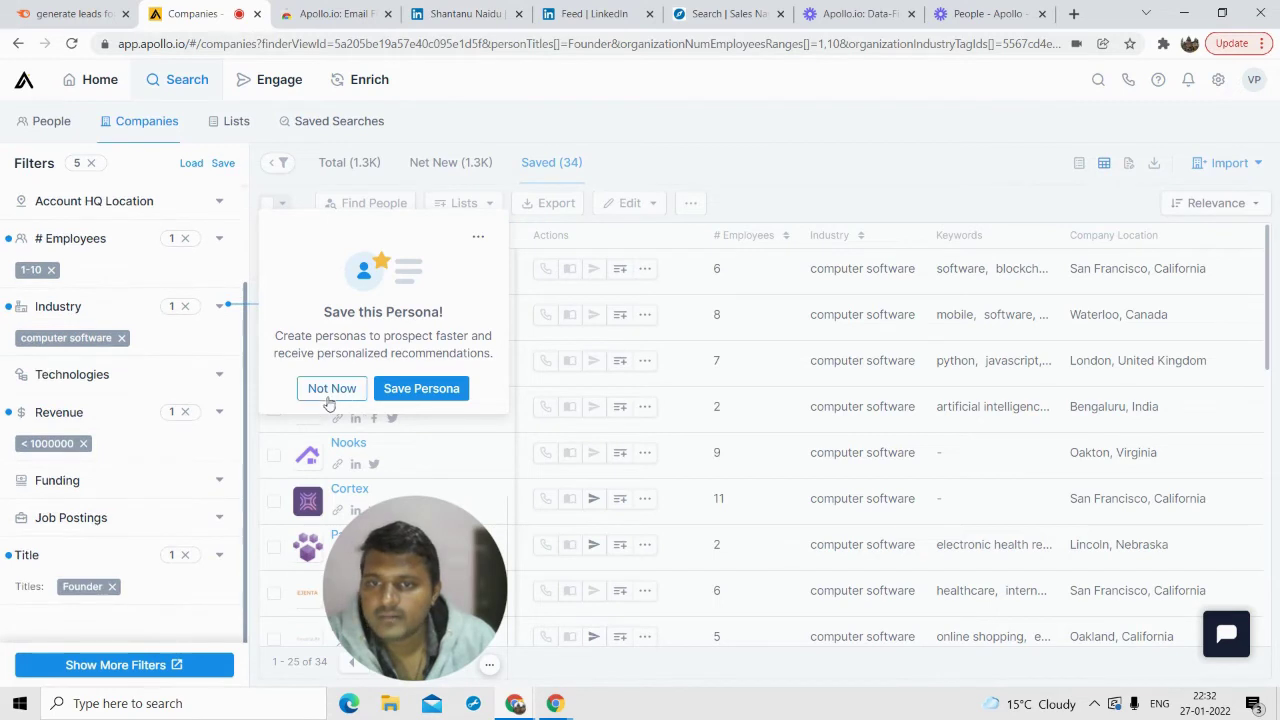
click(180, 395)
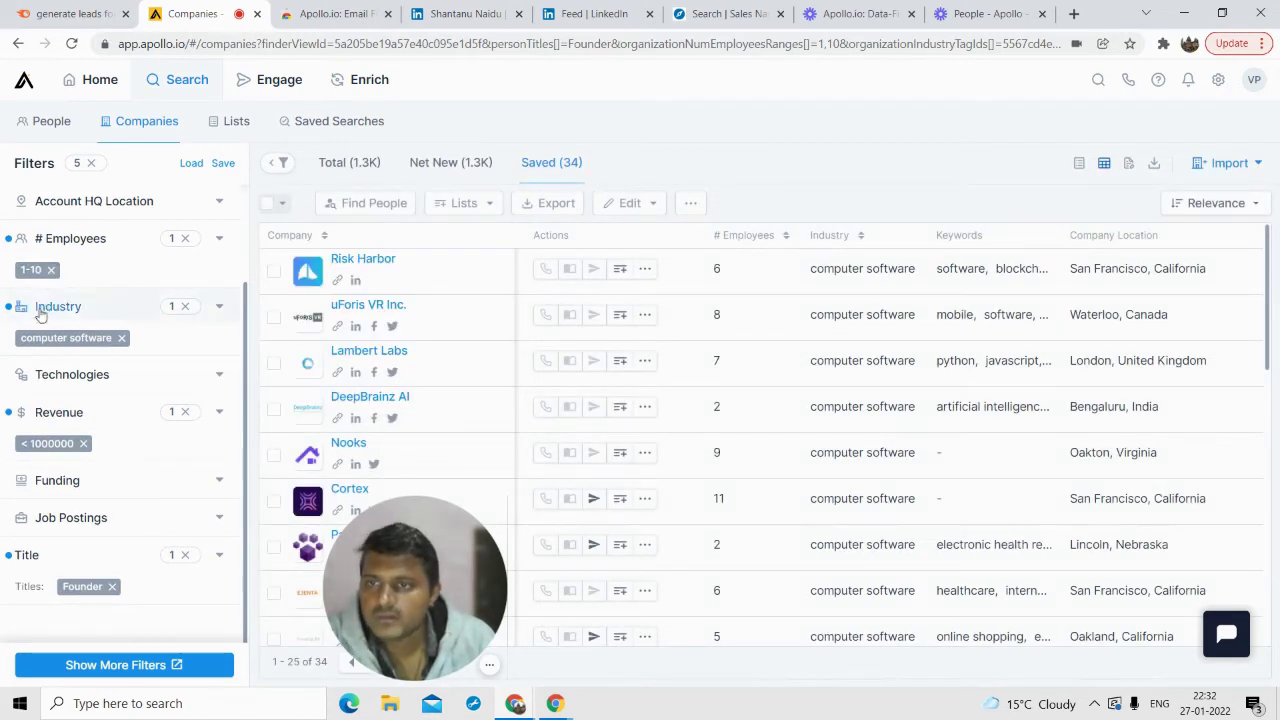
scroll(62, 345, up, 1)
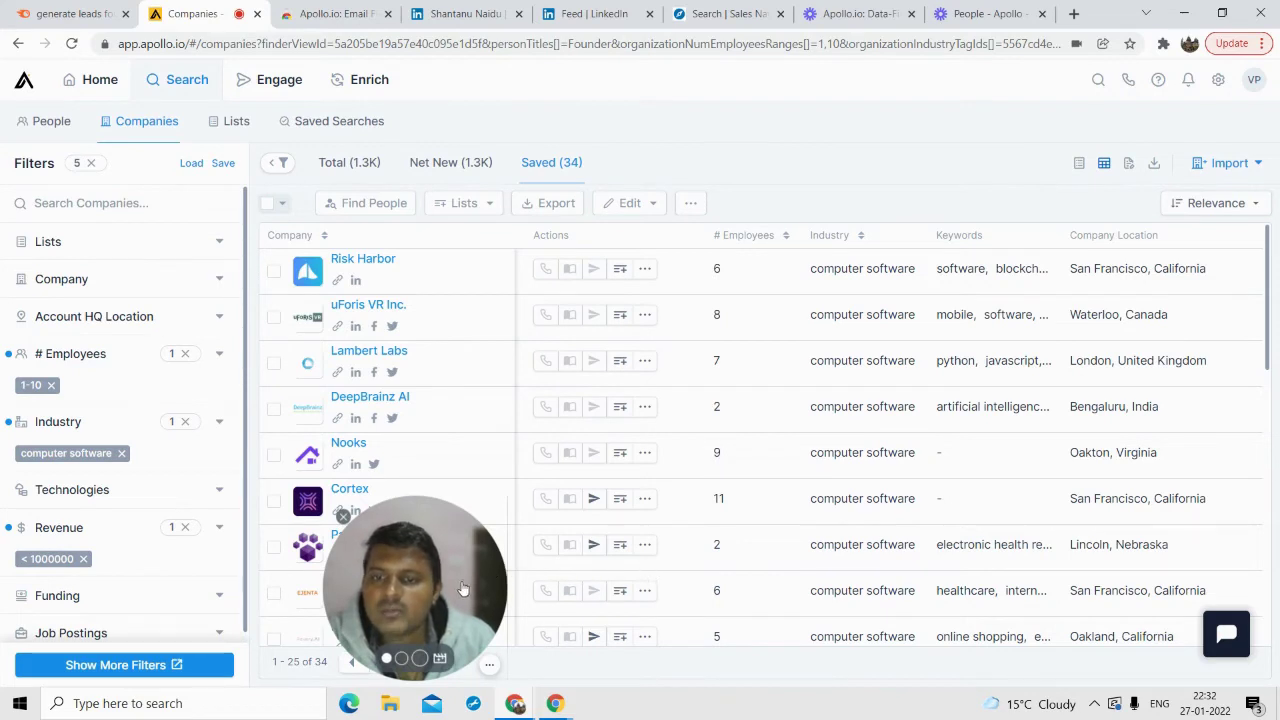
drag(463, 588, 646, 622)
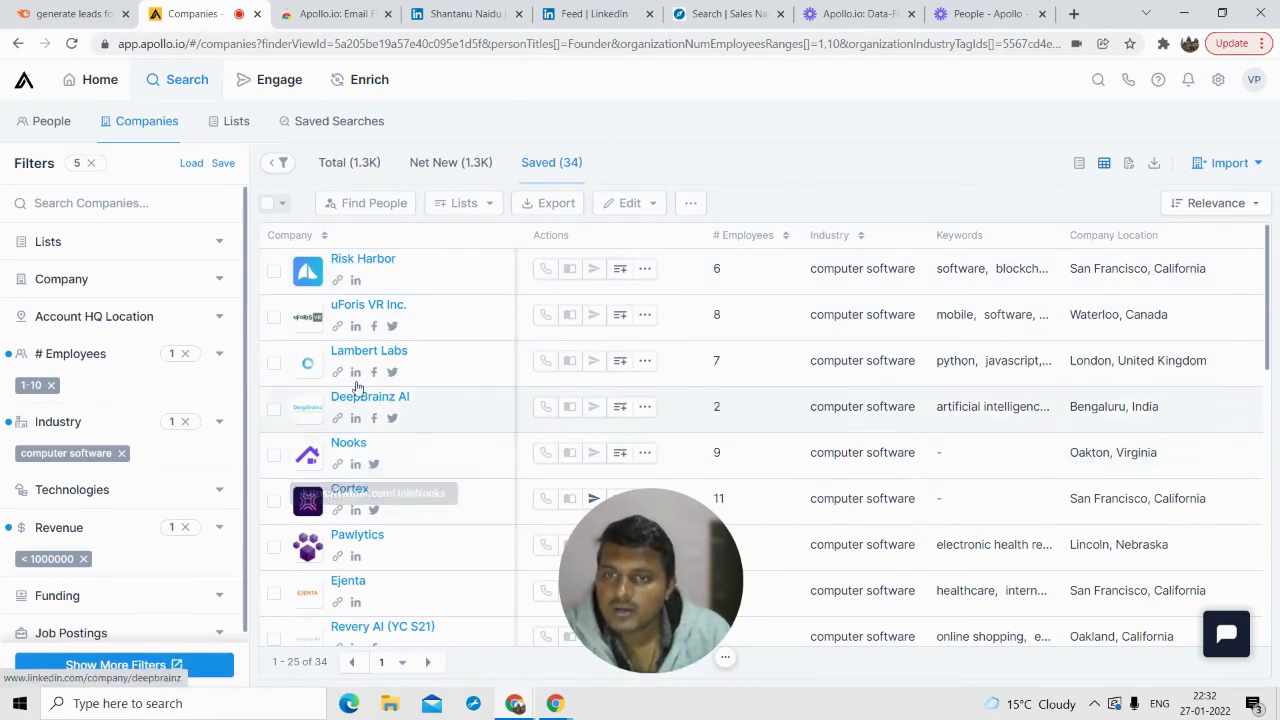
- Review the company filters and saved companies, and select 25 companies with the advanced selection
scroll(65, 340, down, 1)
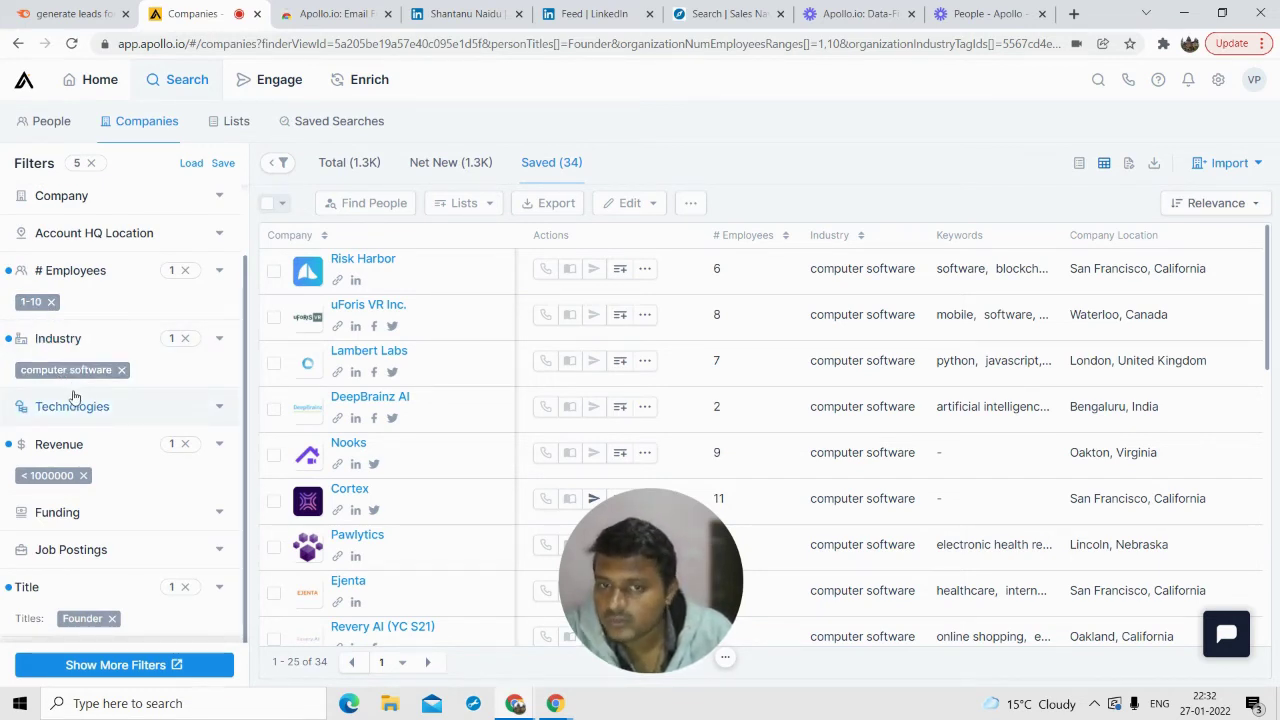
scroll(68, 478, down, 1)
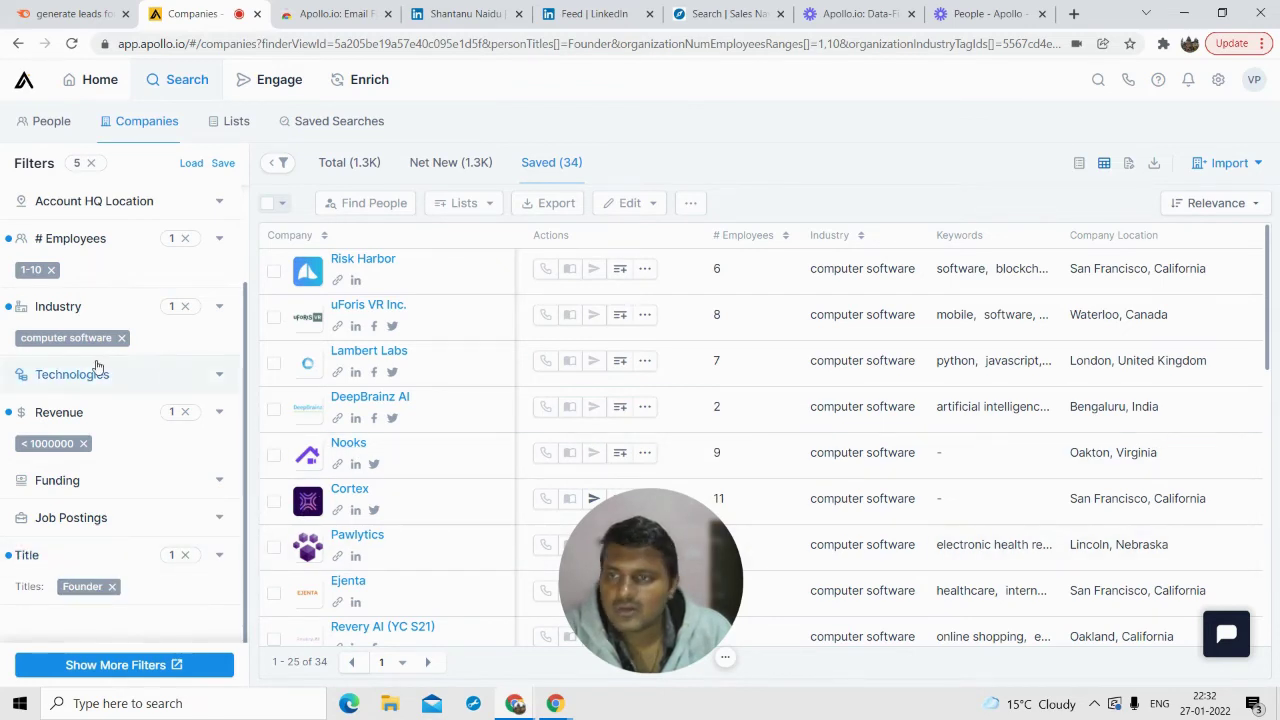
scroll(94, 366, up, 4)
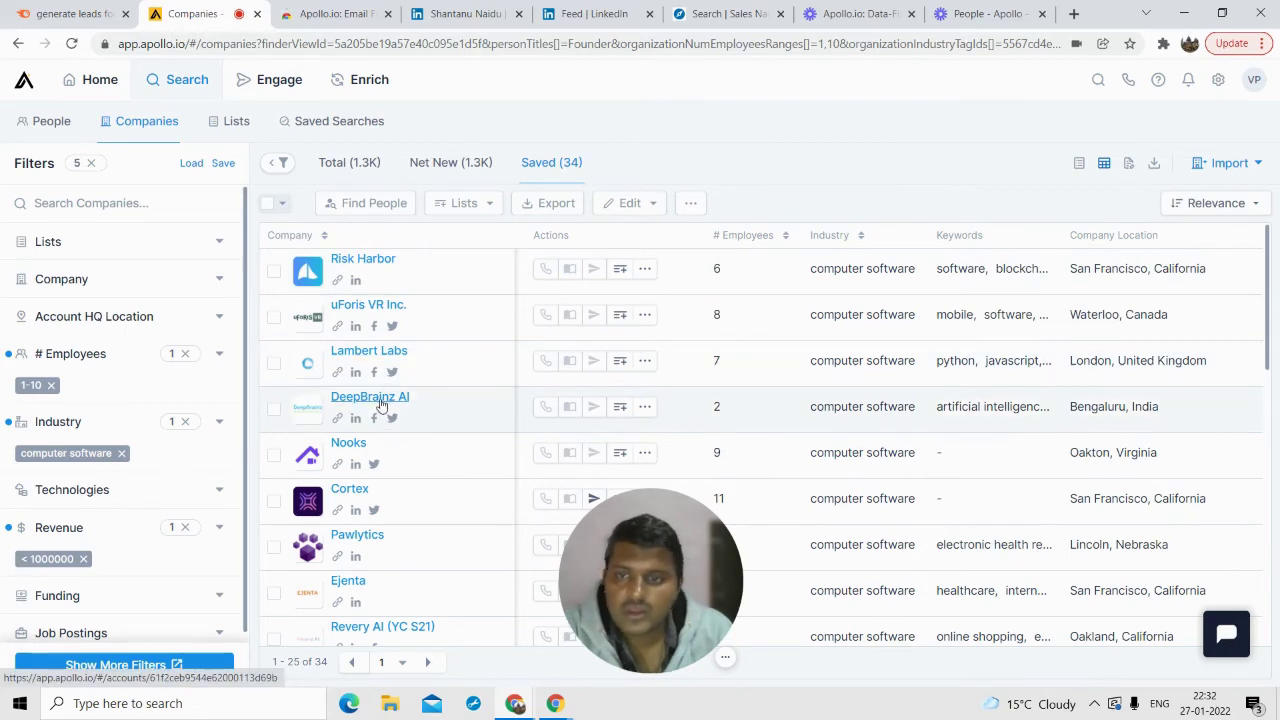
scroll(360, 420, down, 4)
scroll(336, 412, up, 4)
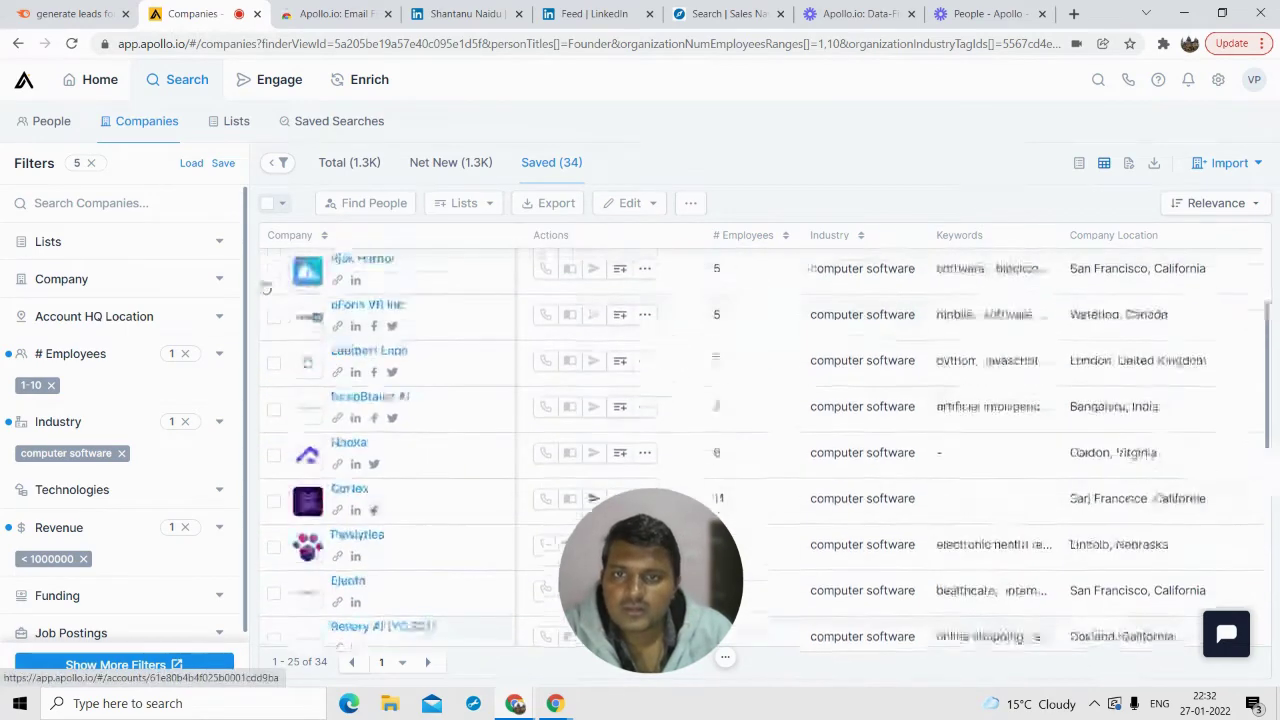
click(281, 203)
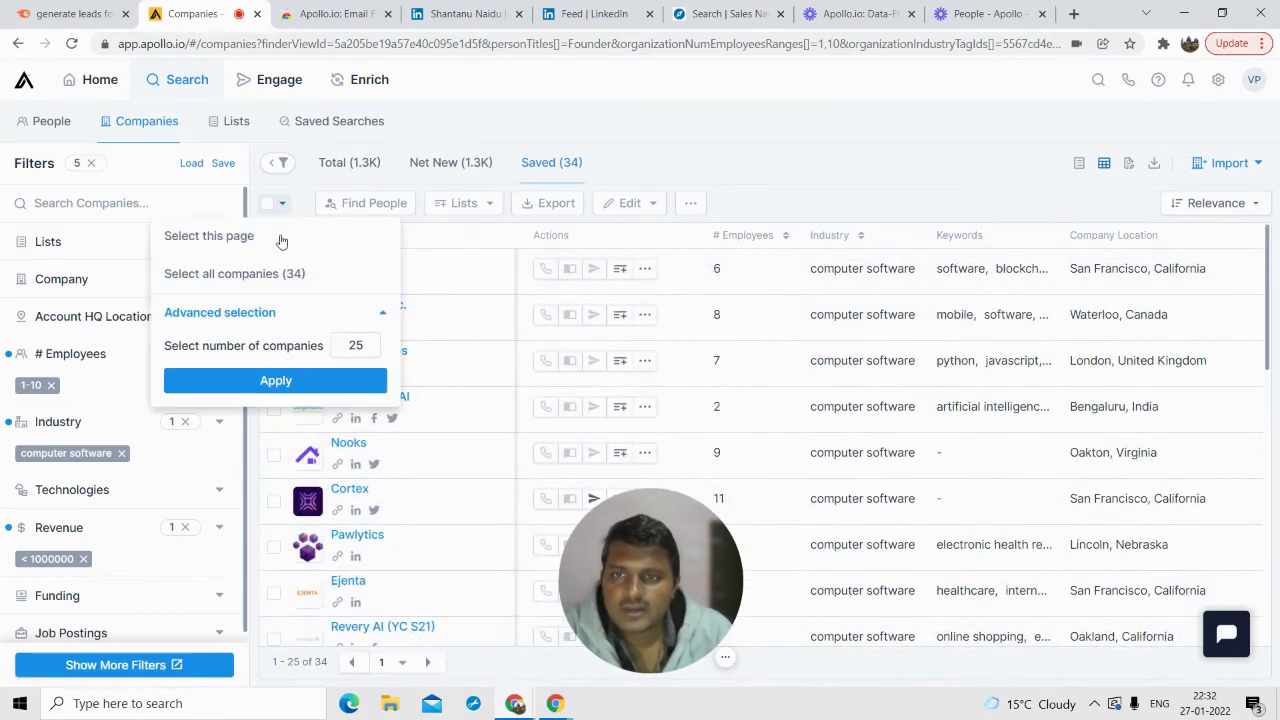
click(303, 384)
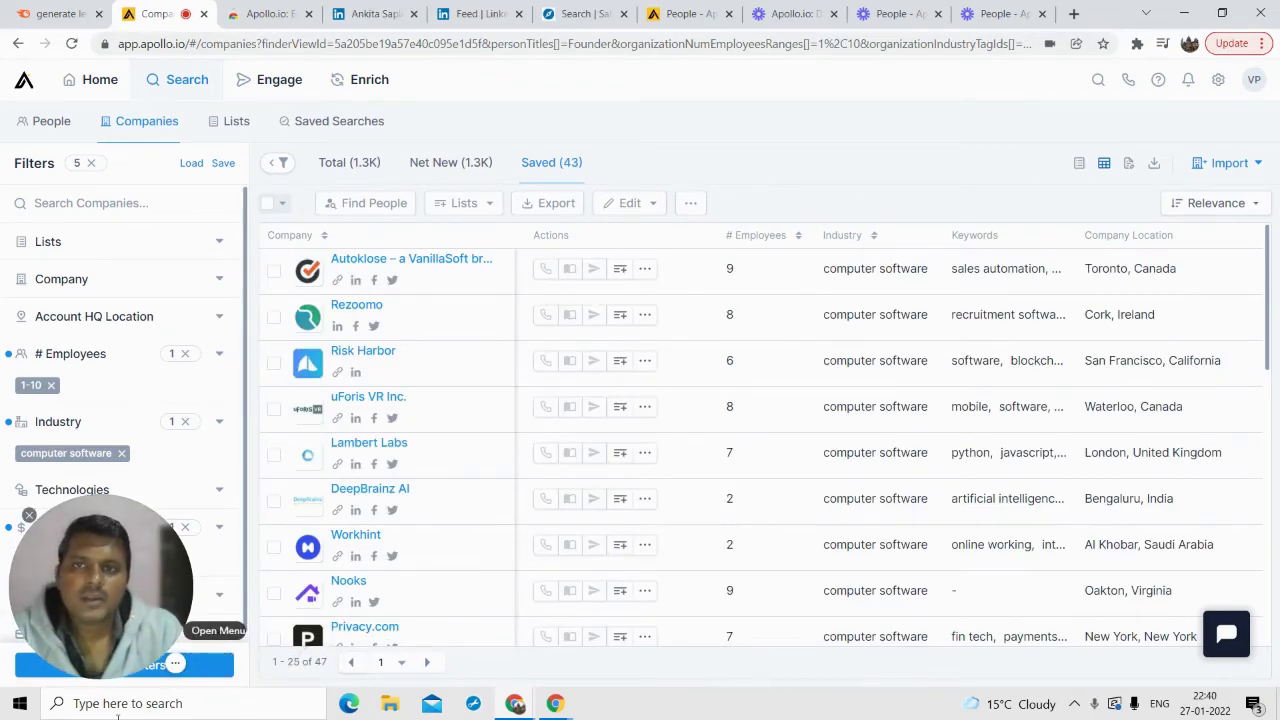
- Look over the Chrome Web Store page of the Apollo.io: Email Finder and Open Tracker extension
click(280, 11)
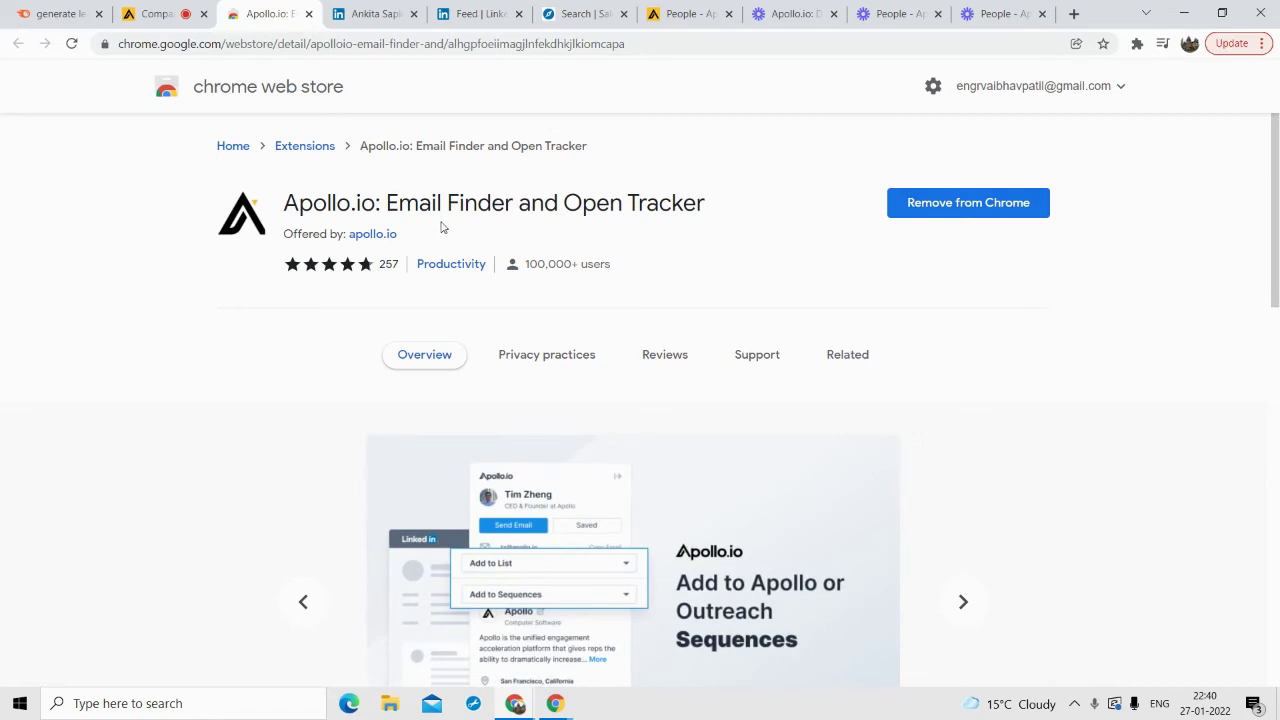
scroll(434, 251, down, 2)
scroll(434, 255, up, 2)
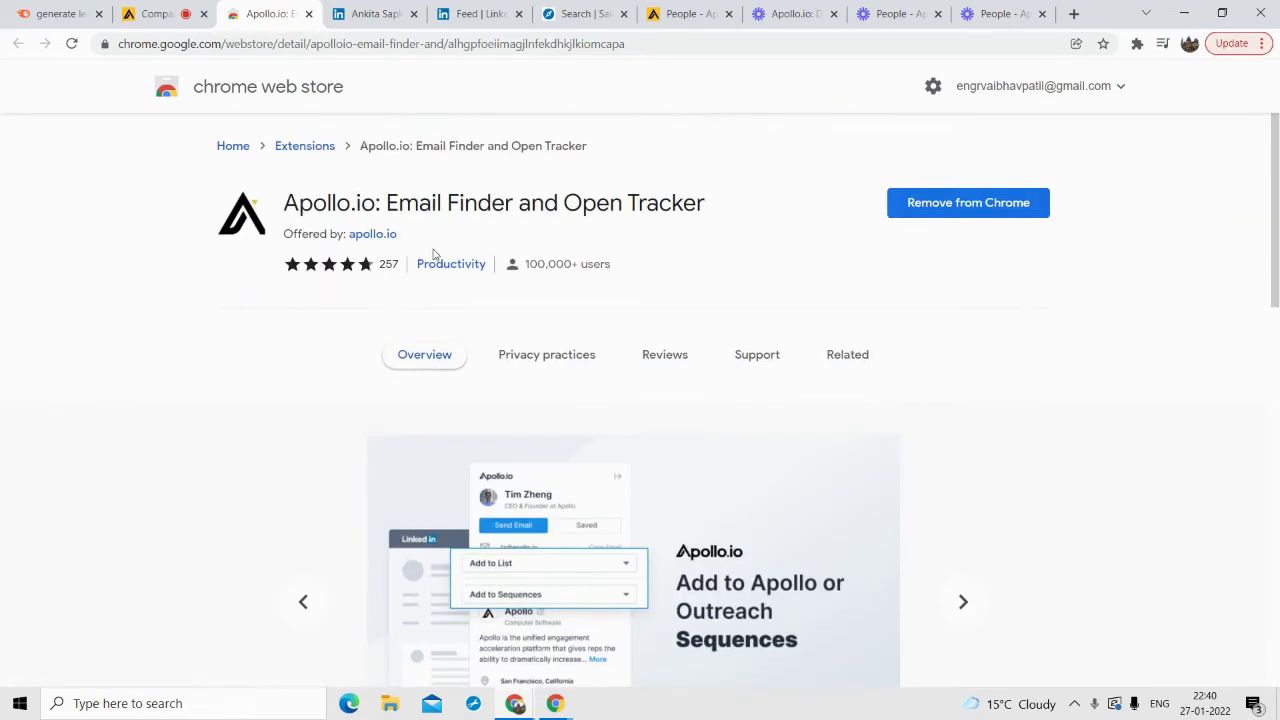
- View the open LinkedIn profile of the Tata Trusts HR employee and minimize its Apollo.io overlay
click(380, 11)
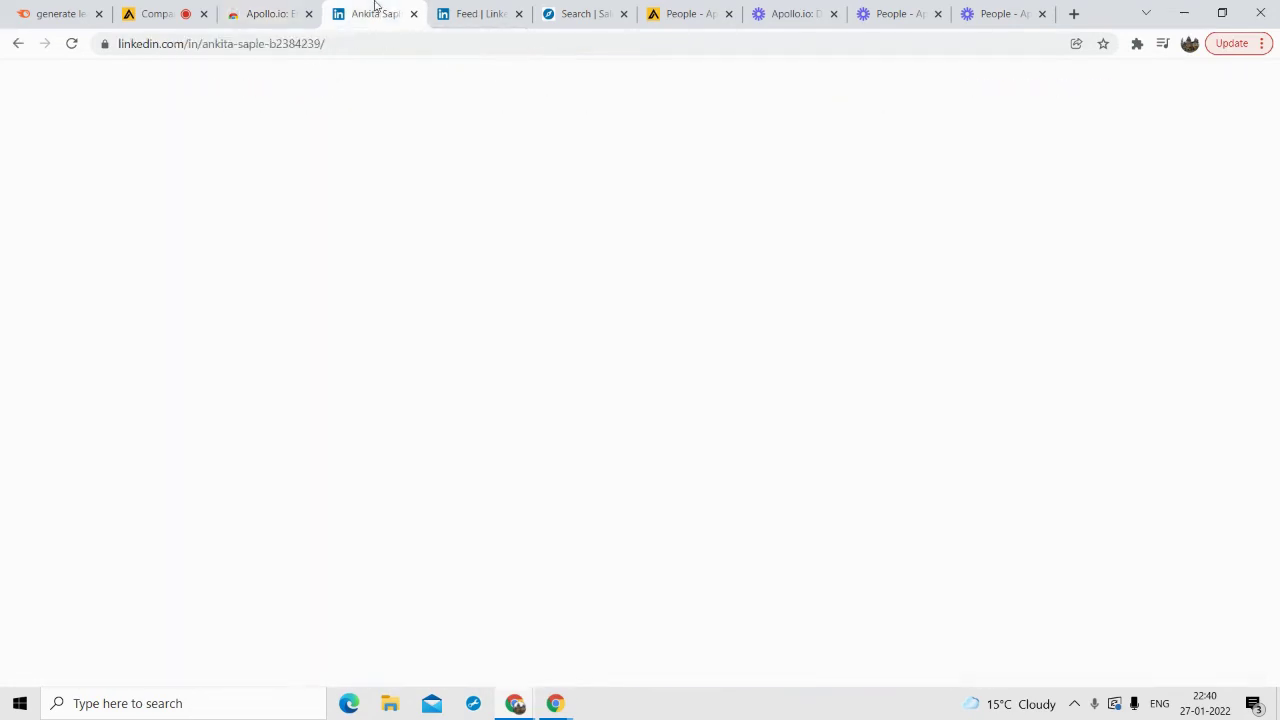
scroll(410, 310, down, 2)
scroll(420, 337, up, 2)
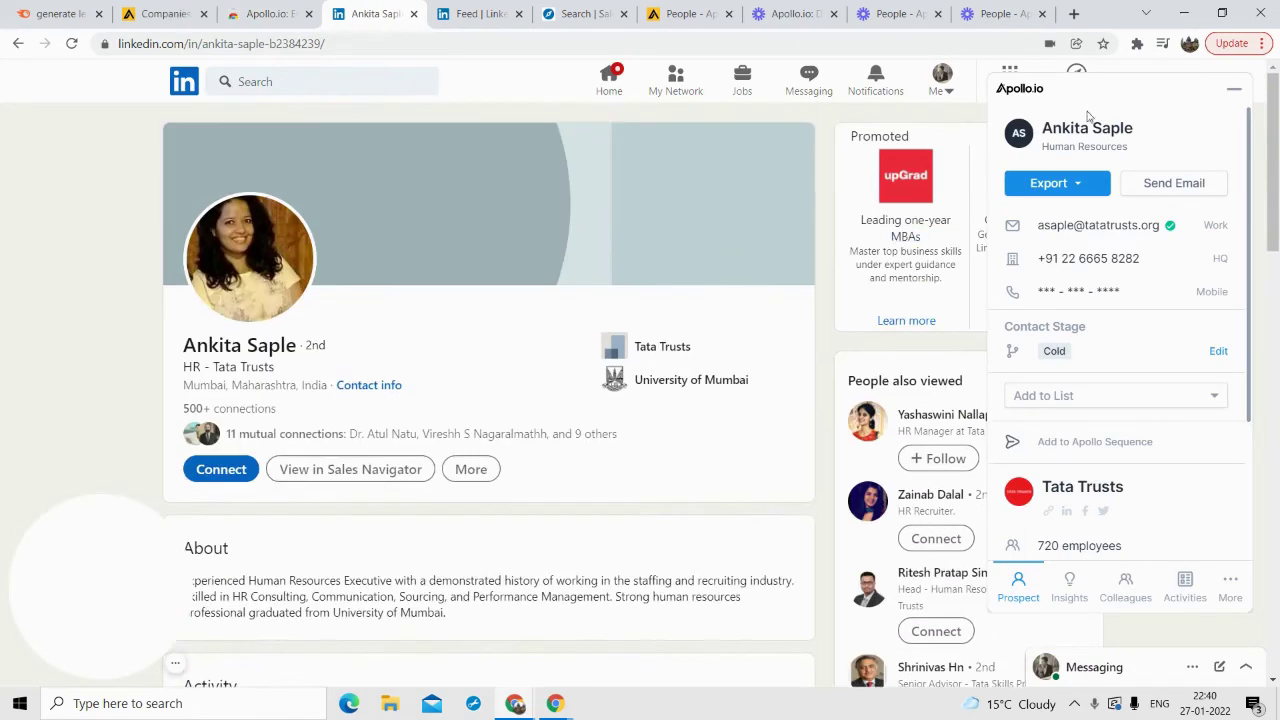
click(1233, 92)
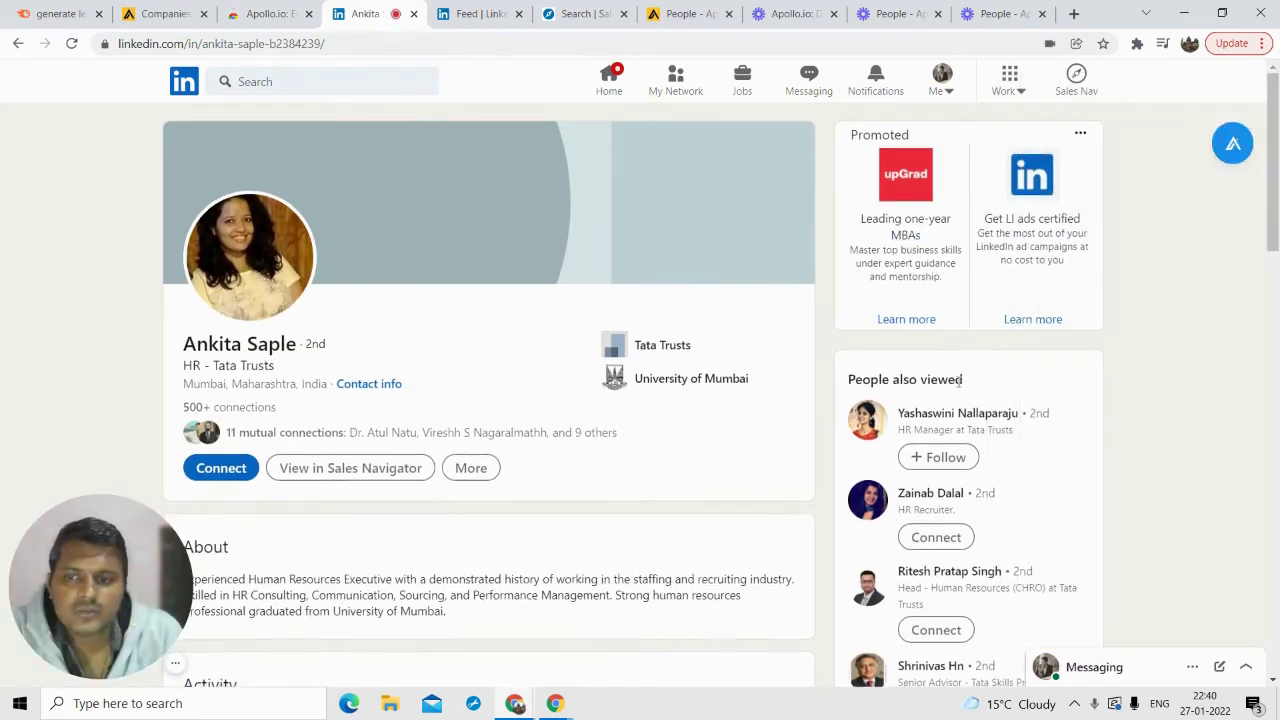
- Open the Tata Trusts CHRO's profile from the People also viewed suggestions and reveal the work email address through Apollo.io
scroll(963, 393, down, 1)
scroll(963, 393, down, 1)
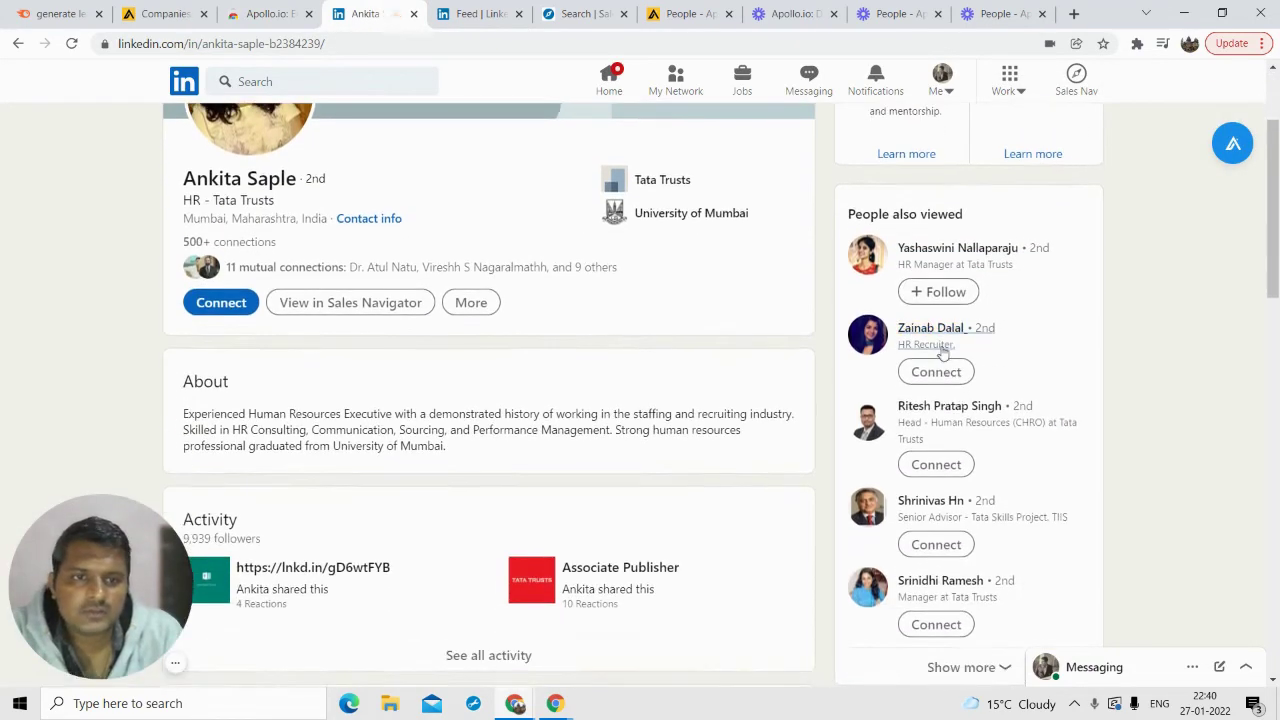
click(951, 410)
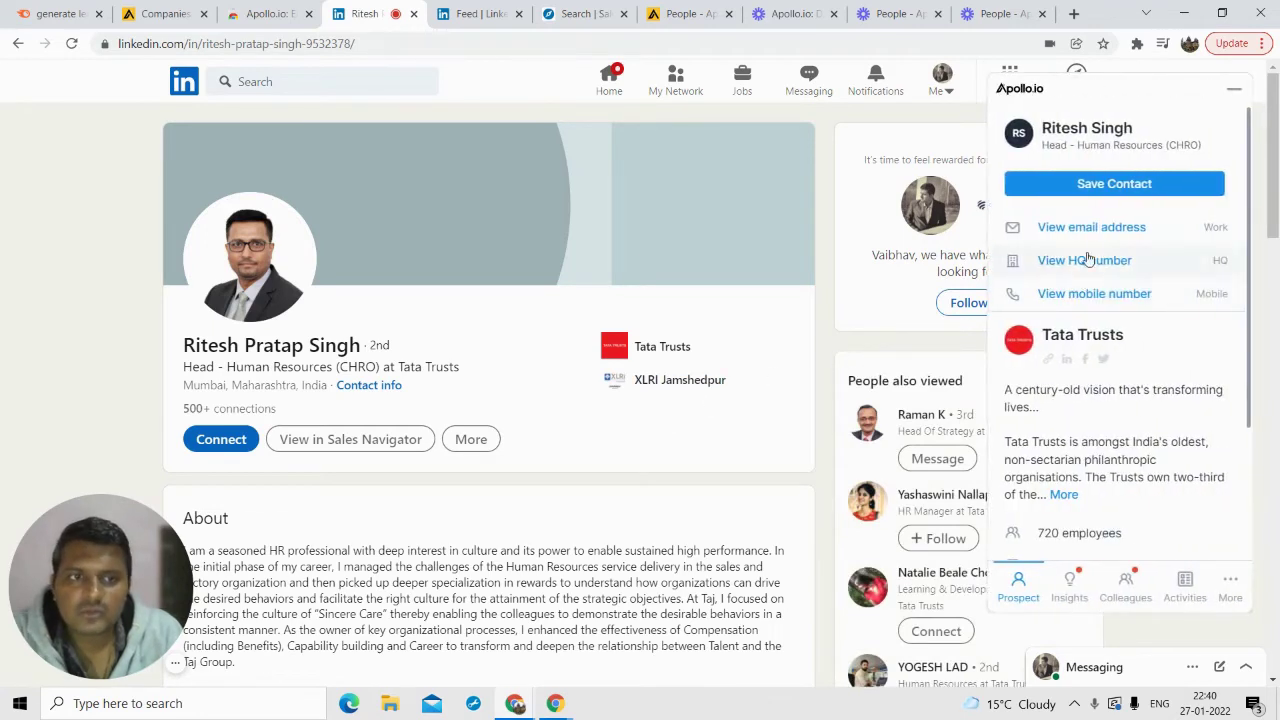
click(1089, 228)
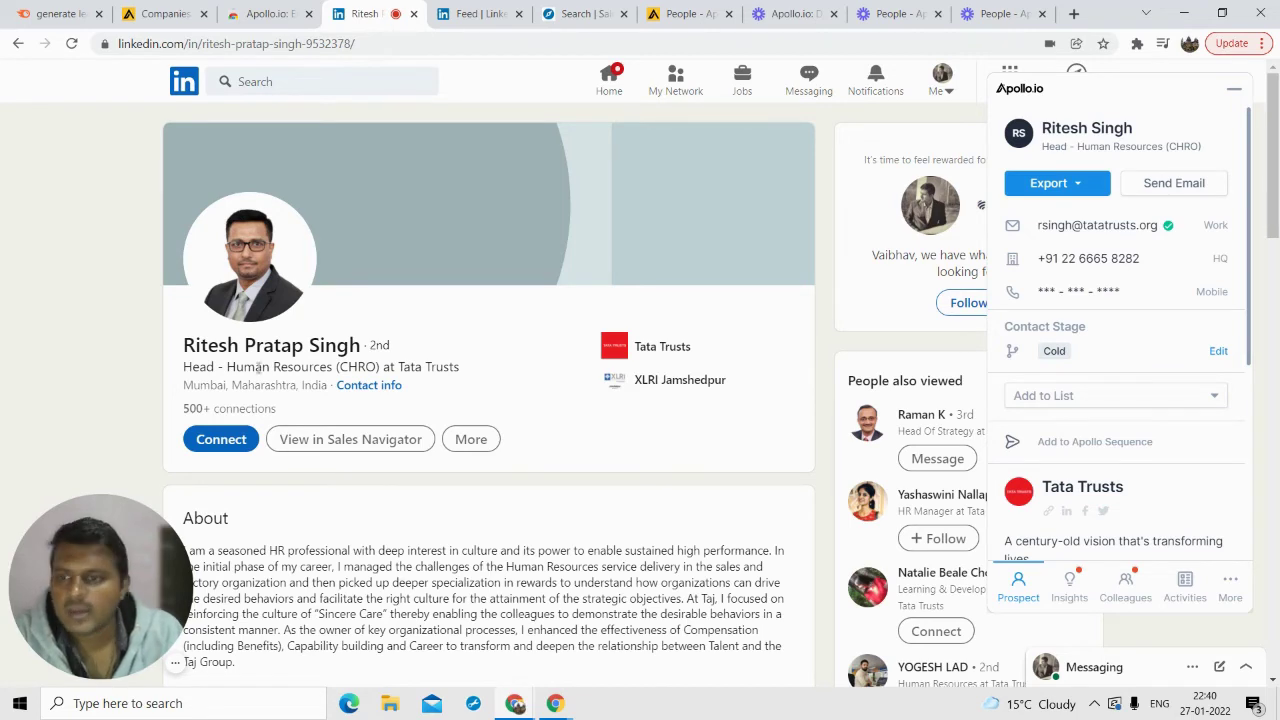
- Look through the CHRO's contact details, contact stage and company information in the Apollo.io overlay
scroll(1087, 385, down, 1)
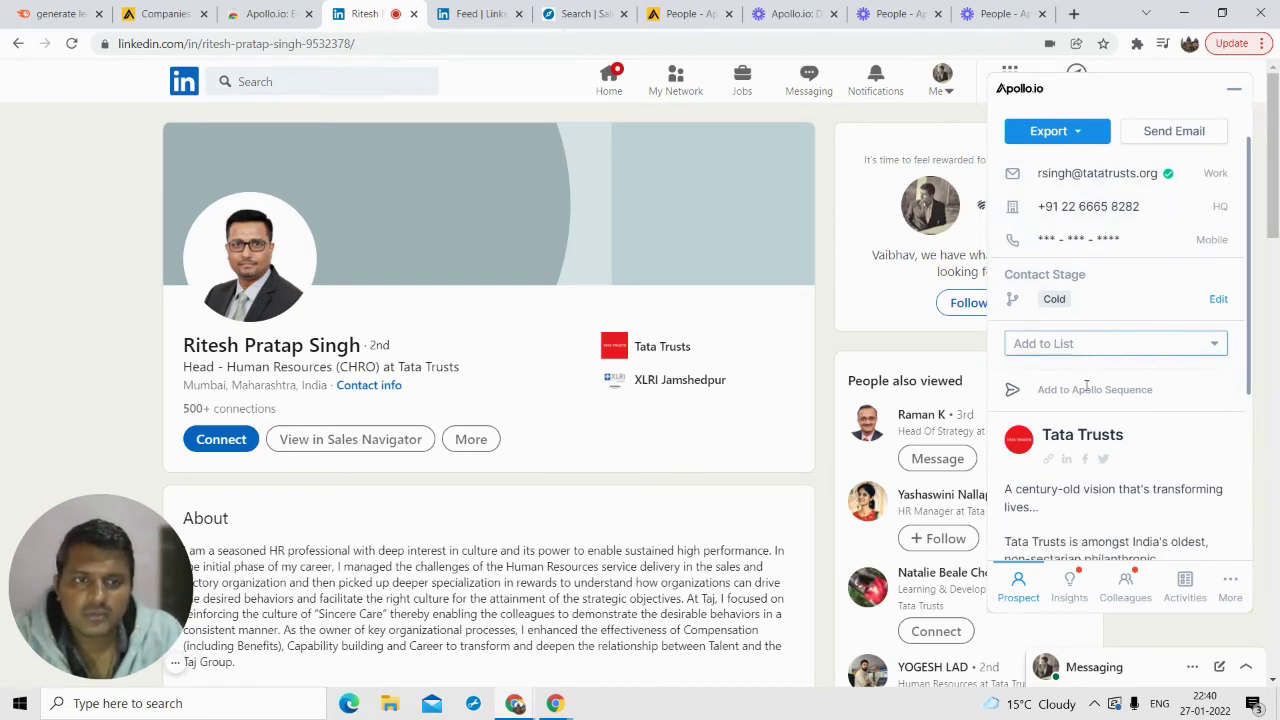
scroll(1087, 385, down, 5)
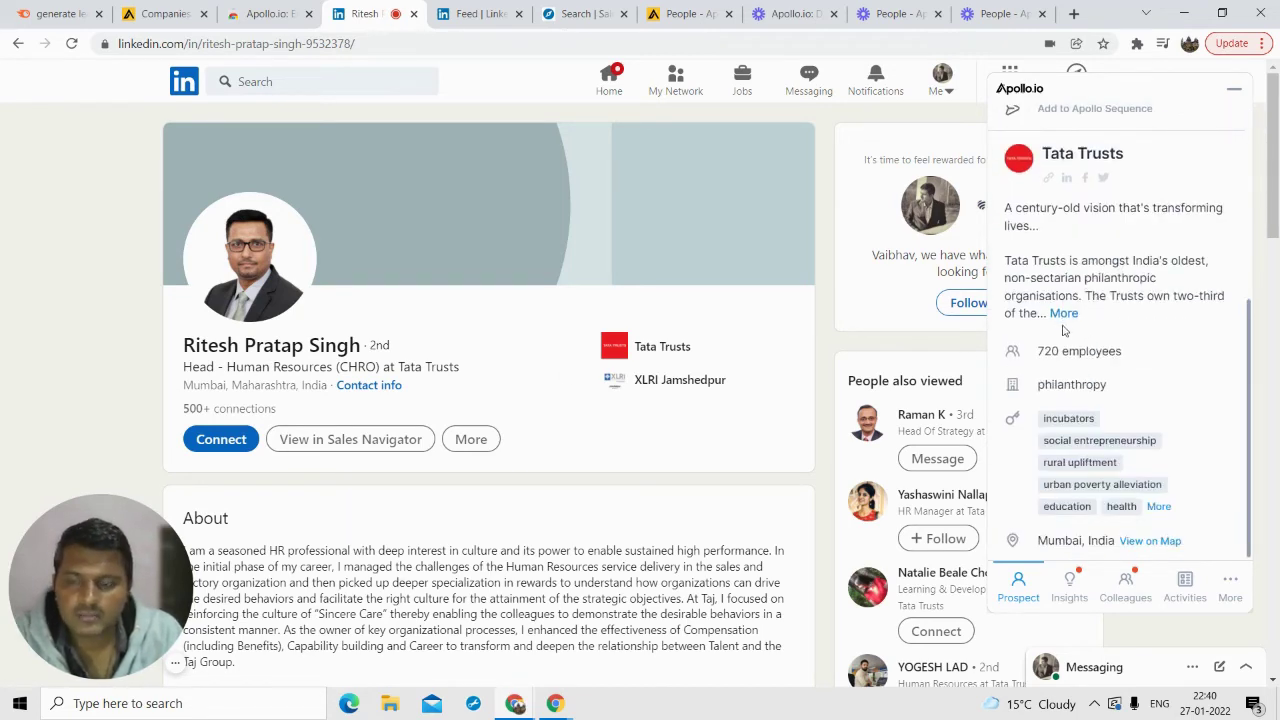
scroll(1079, 305, up, 5)
scroll(1079, 305, down, 3)
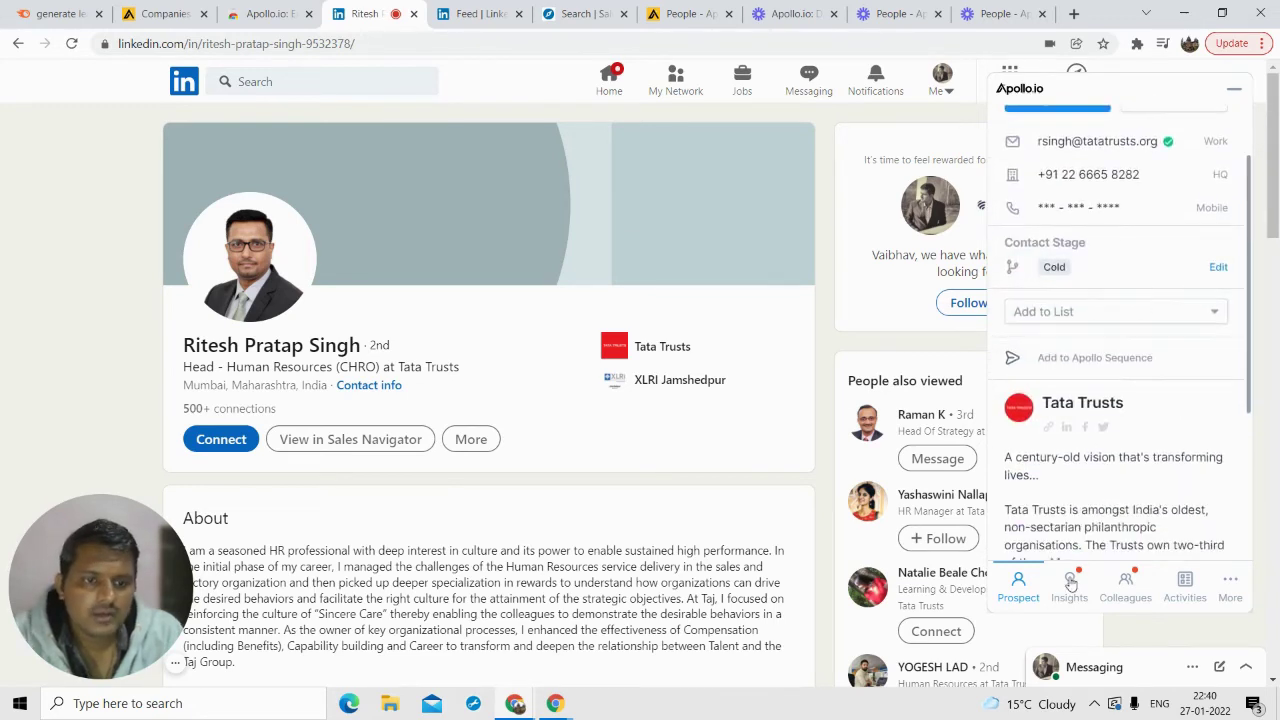
- Check the Apollo.io company insights for Tata Trusts: technologies, hiring and funding
click(1068, 588)
scroll(1063, 305, down, 3)
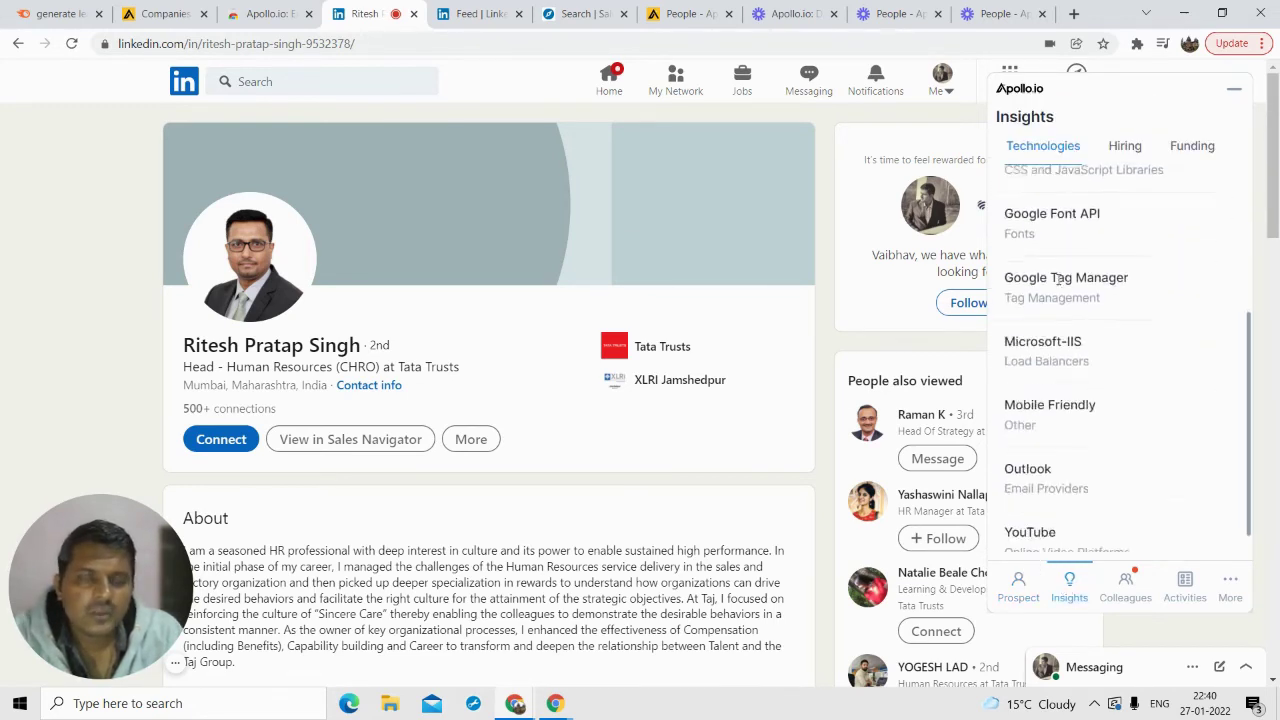
click(1122, 147)
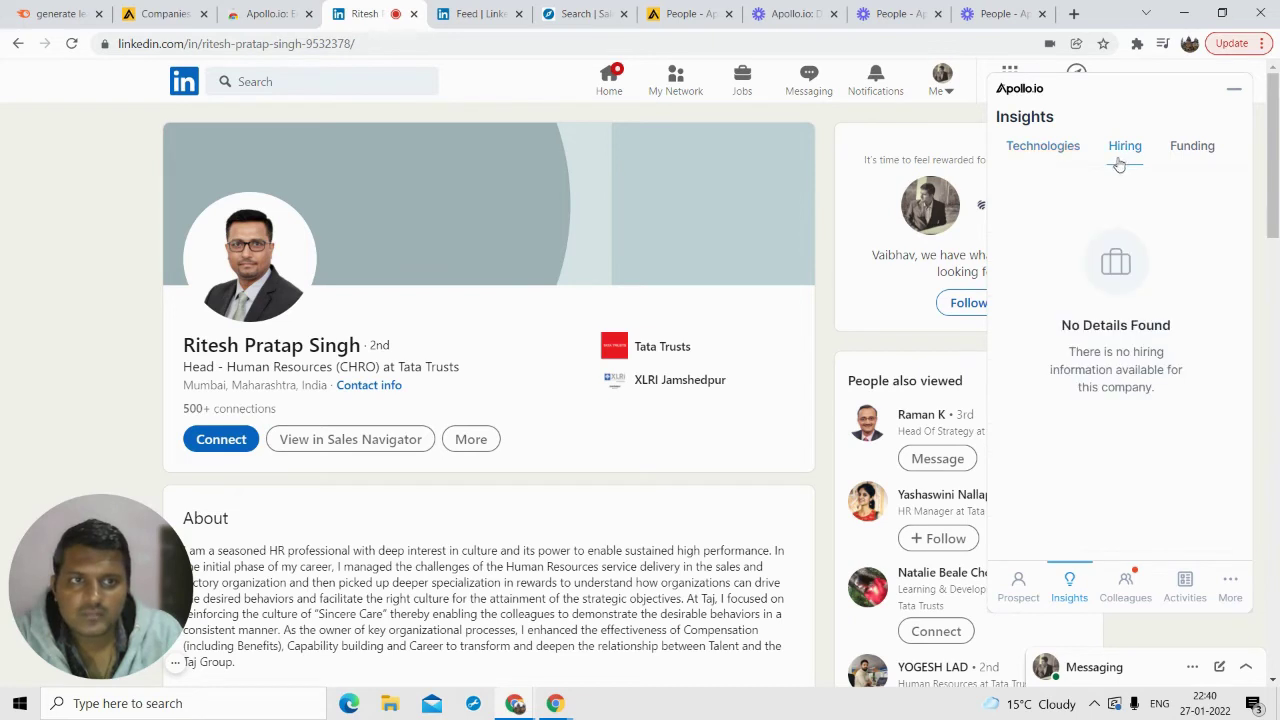
click(1180, 158)
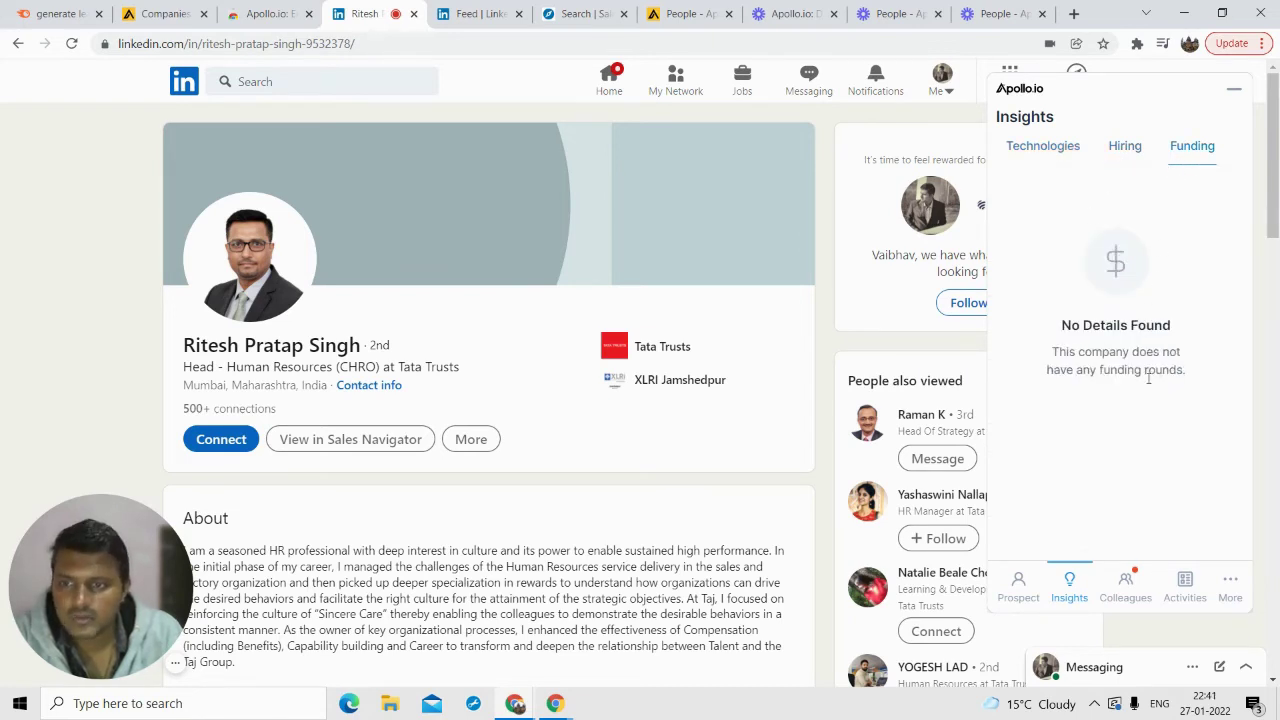
- Browse all Tata Trusts employees listed as colleagues in Apollo.io and return to the prospect details
click(1128, 578)
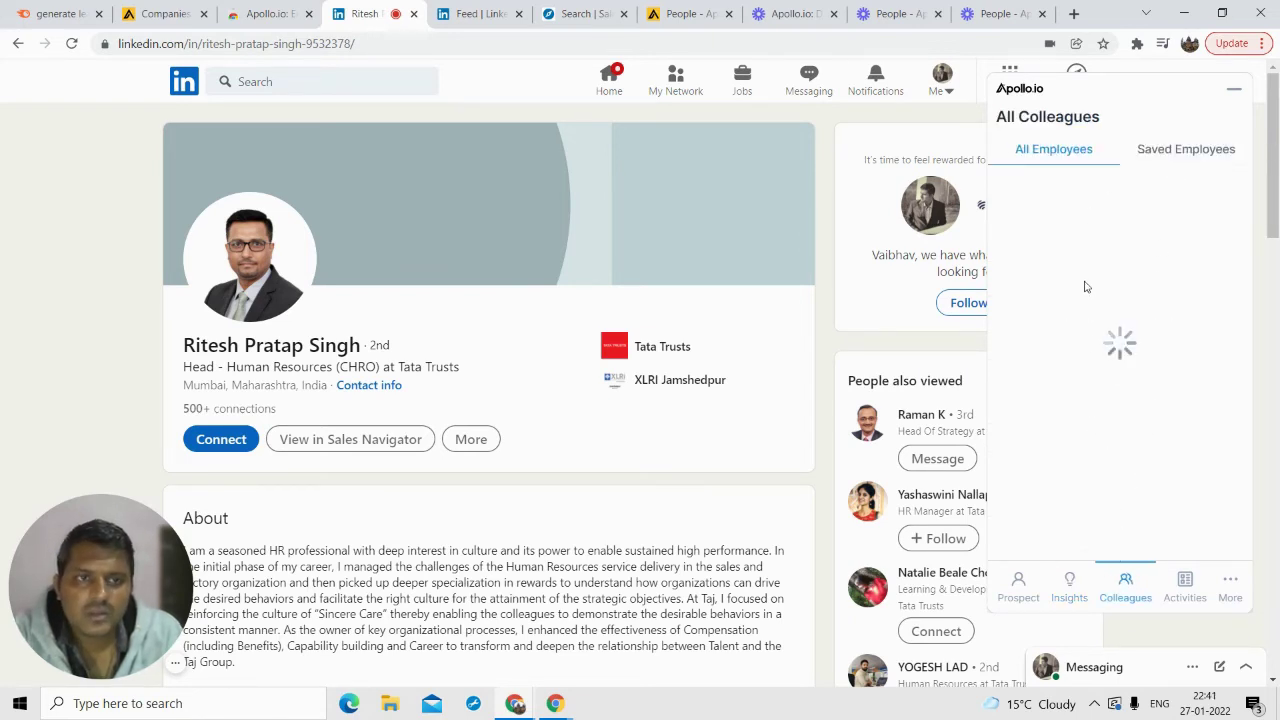
scroll(1060, 310, down, 5)
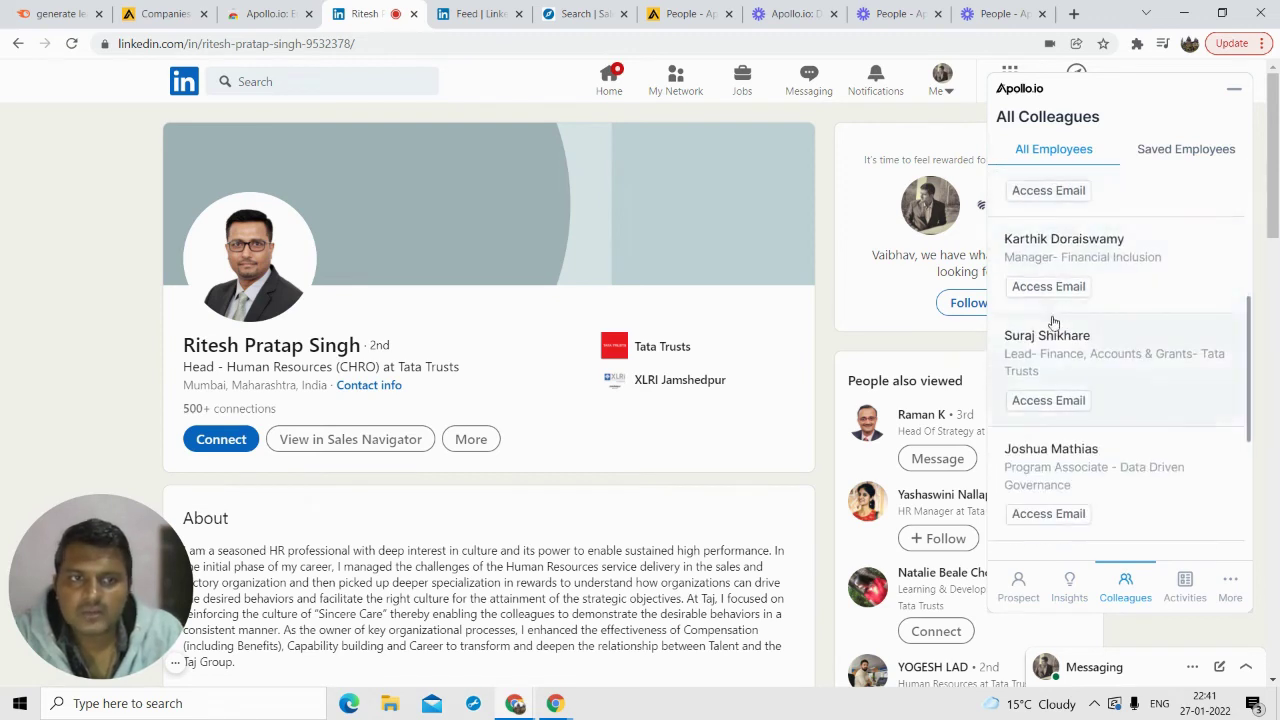
scroll(1050, 330, down, 5)
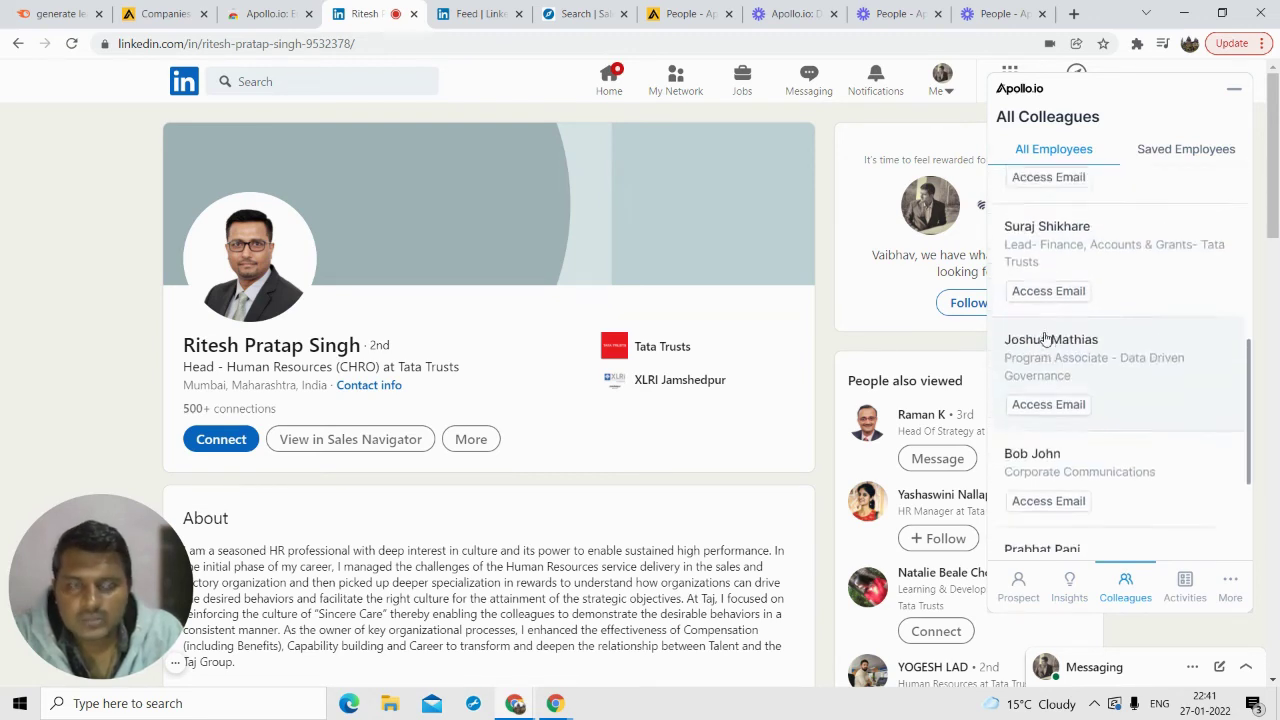
click(1030, 590)
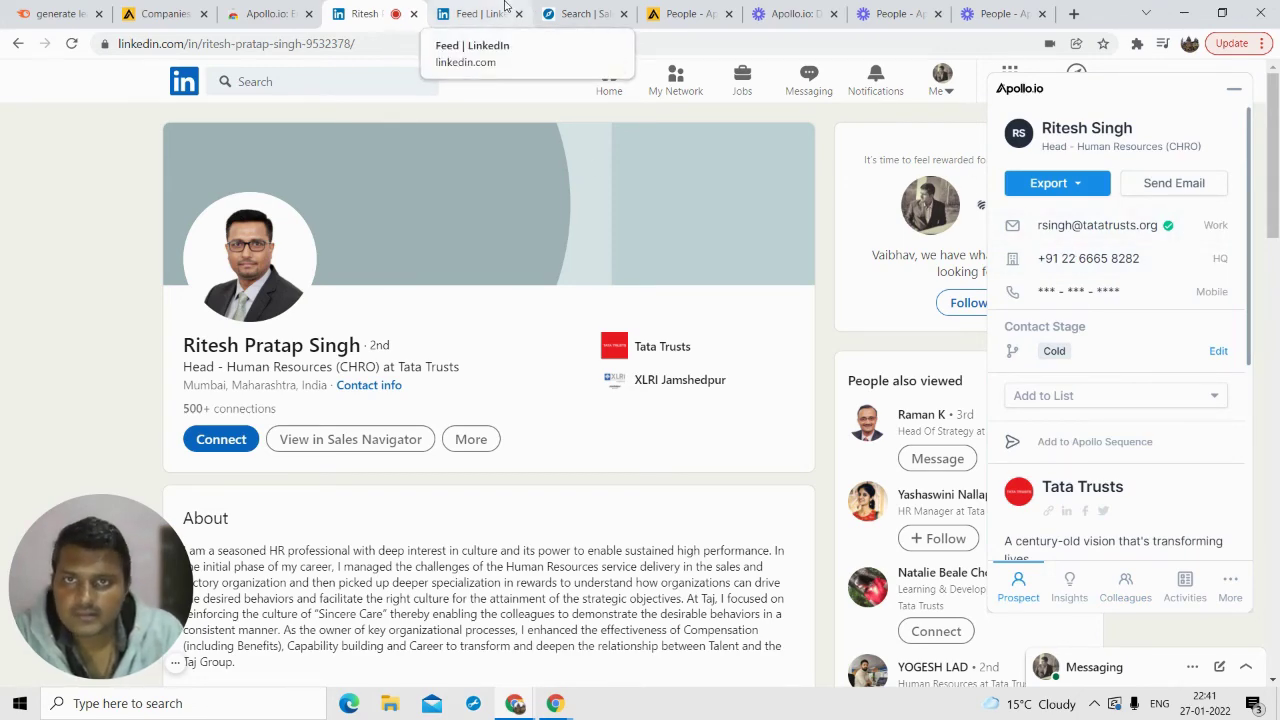
- Switch to the LinkedIn Sales Navigator lead search for "food importer" and go to the start of its results
click(571, 13)
scroll(518, 272, up, 10)
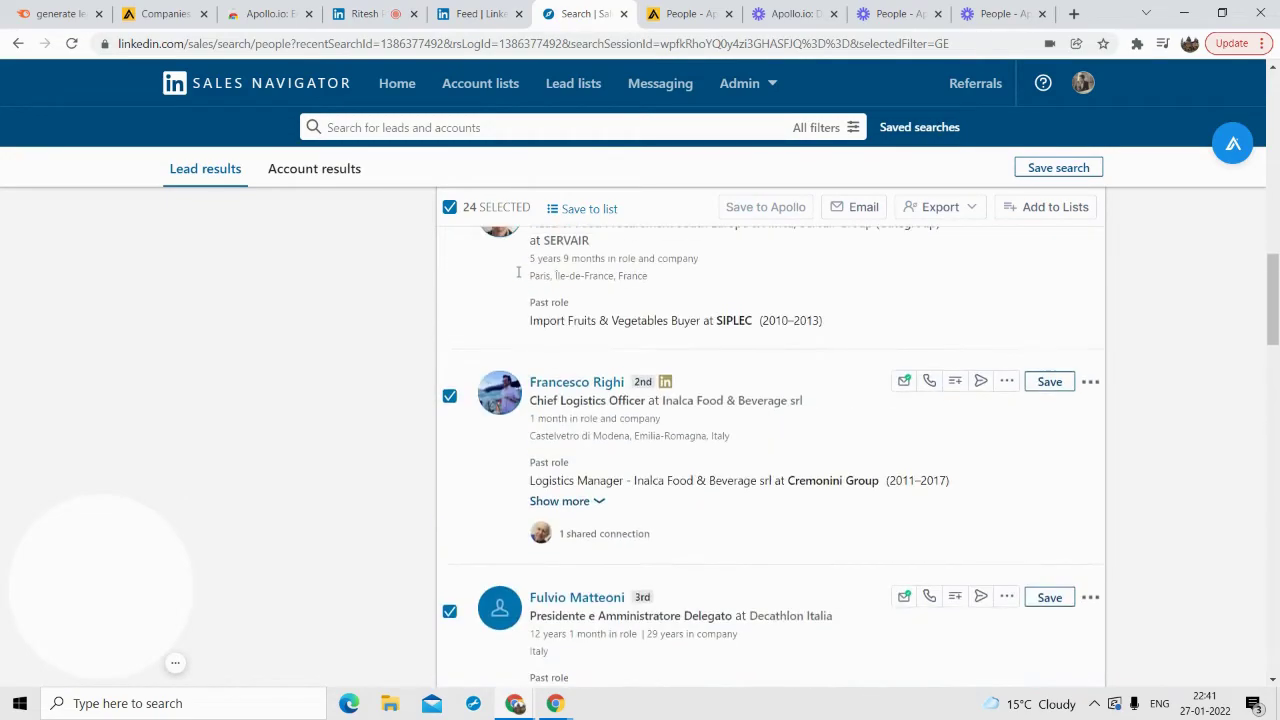
scroll(518, 272, up, 10)
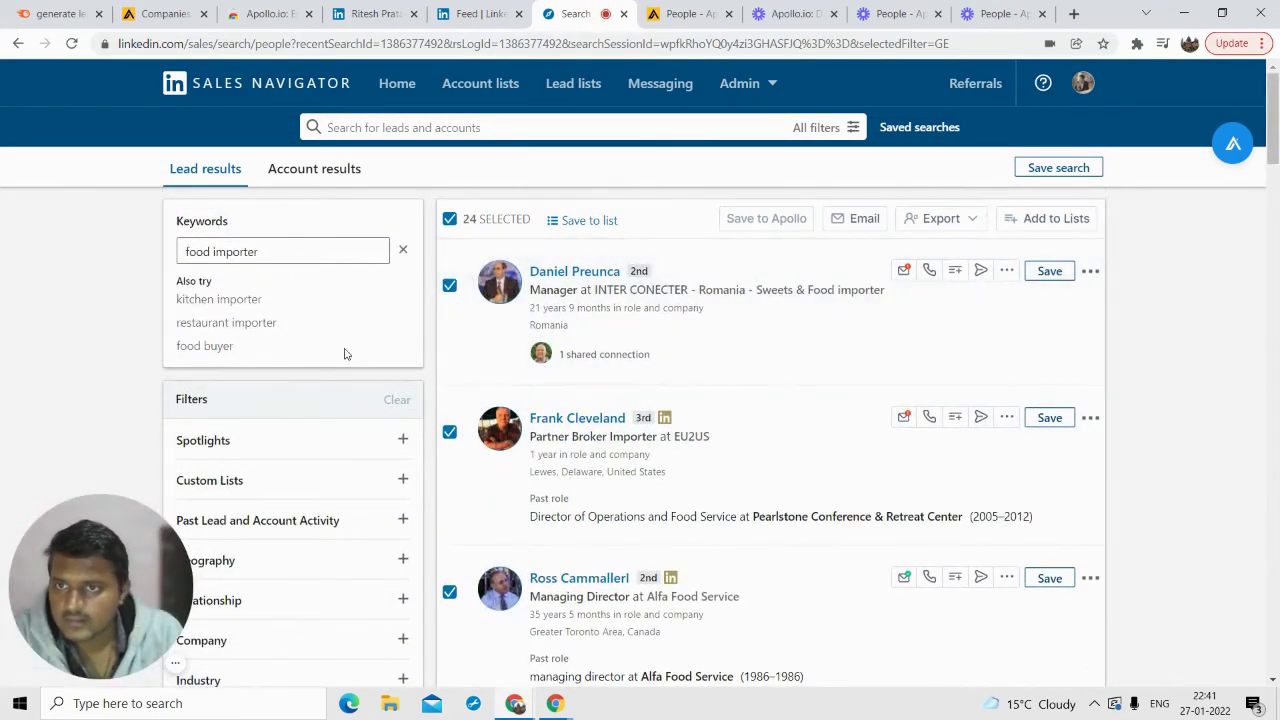
- Examine the lead filters available in Sales Navigator, such as geography, company, industry, company headcount, seniority level, function and title
scroll(320, 362, down, 3)
scroll(337, 371, up, 3)
scroll(237, 471, down, 3)
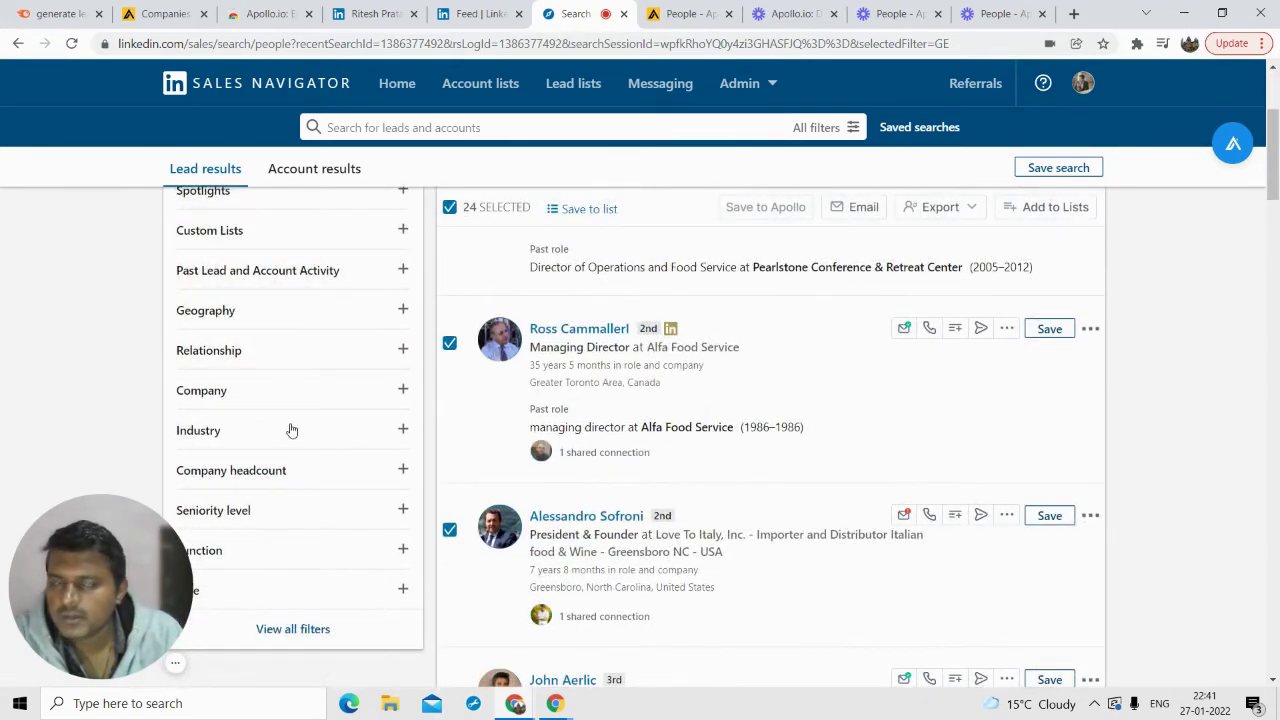
scroll(290, 430, up, 2)
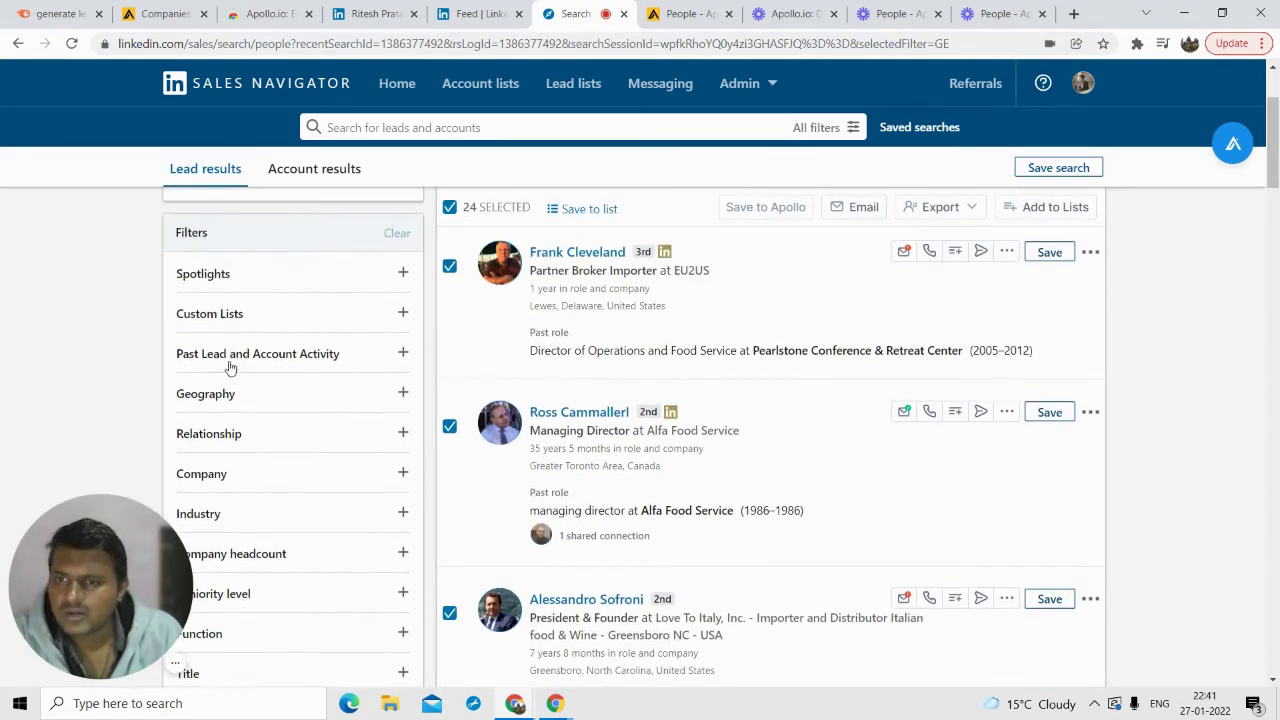
scroll(252, 441, down, 1)
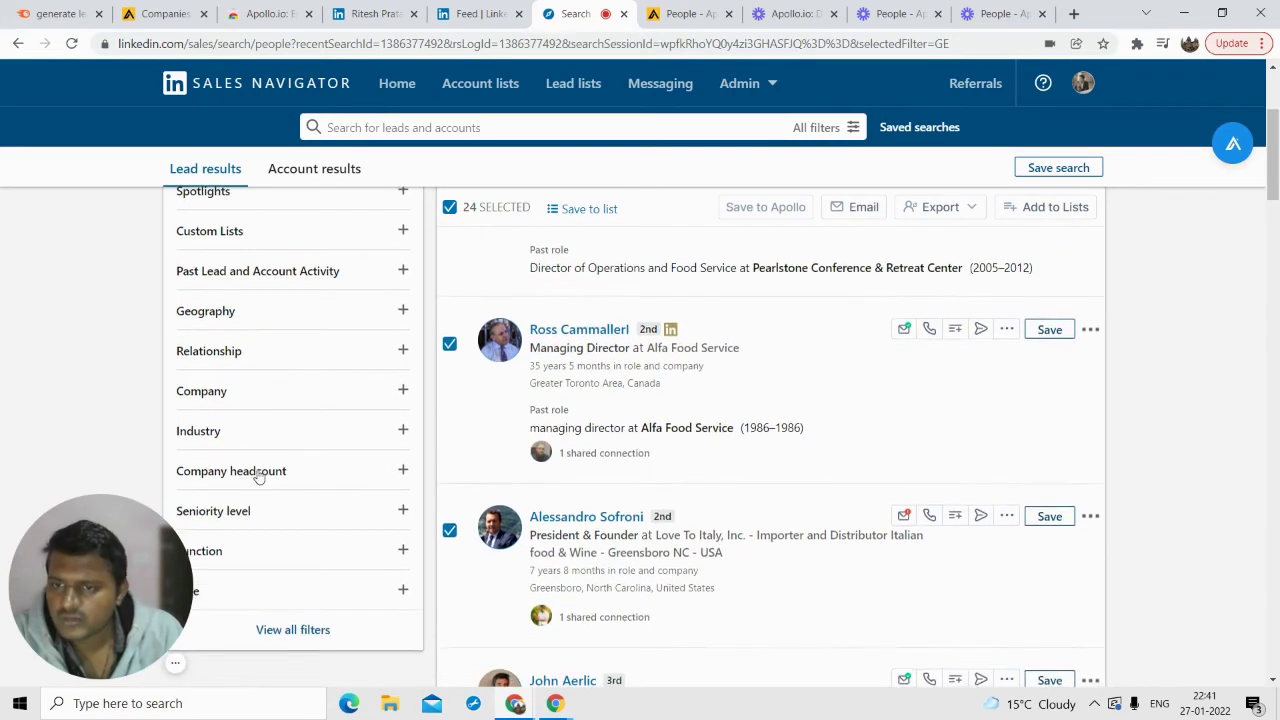
scroll(249, 451, down, 1)
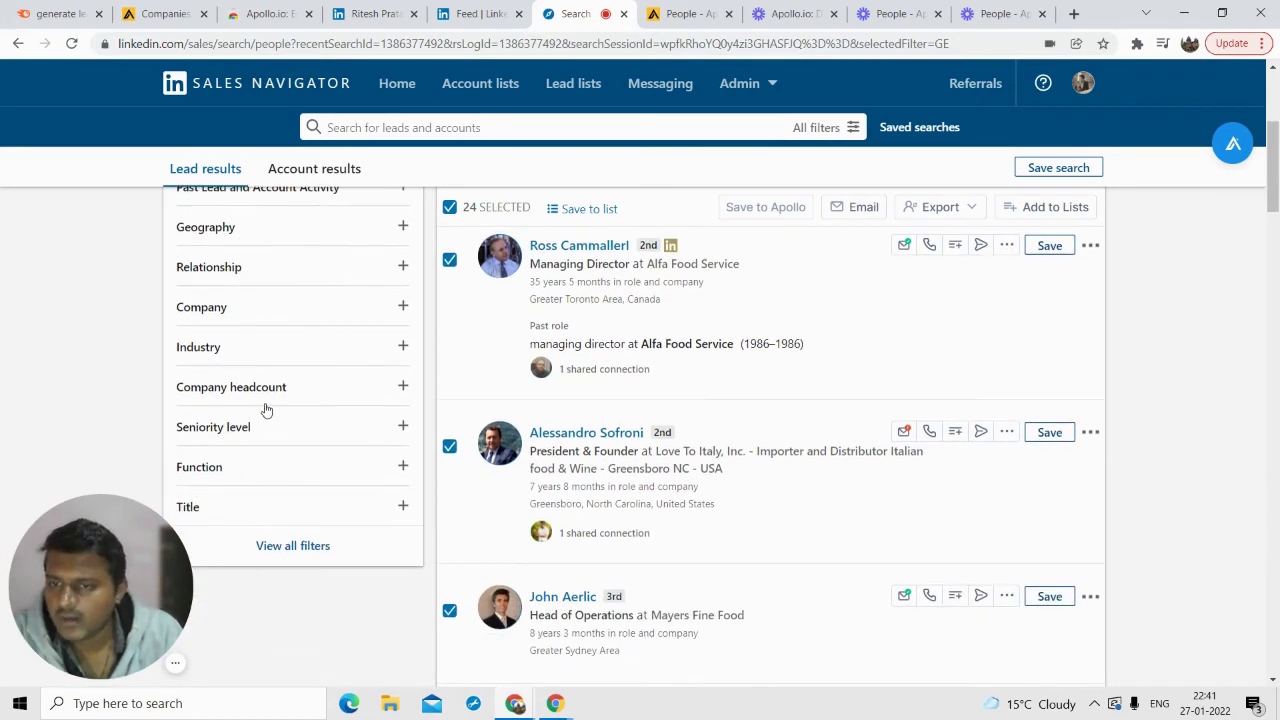
scroll(320, 467, up, 1)
scroll(322, 469, down, 1)
scroll(471, 409, up, 3)
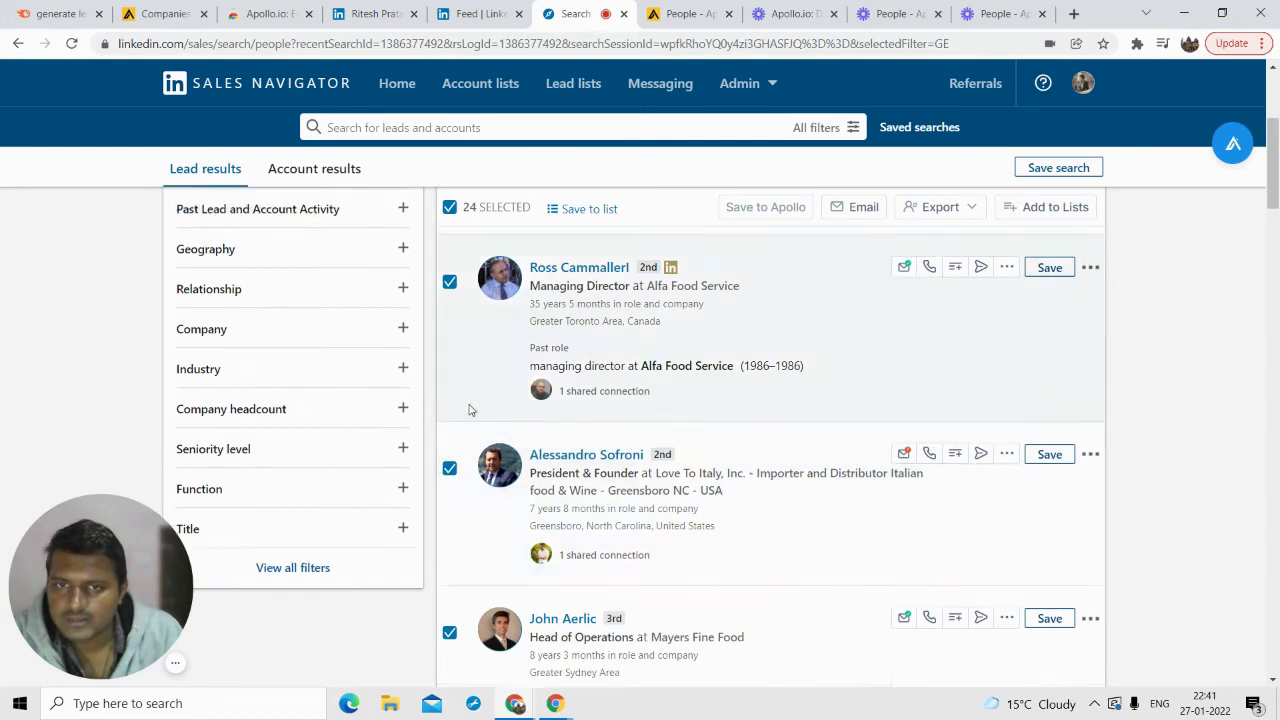
scroll(480, 350, up, 1)
scroll(450, 330, down, 1)
scroll(474, 260, up, 1)
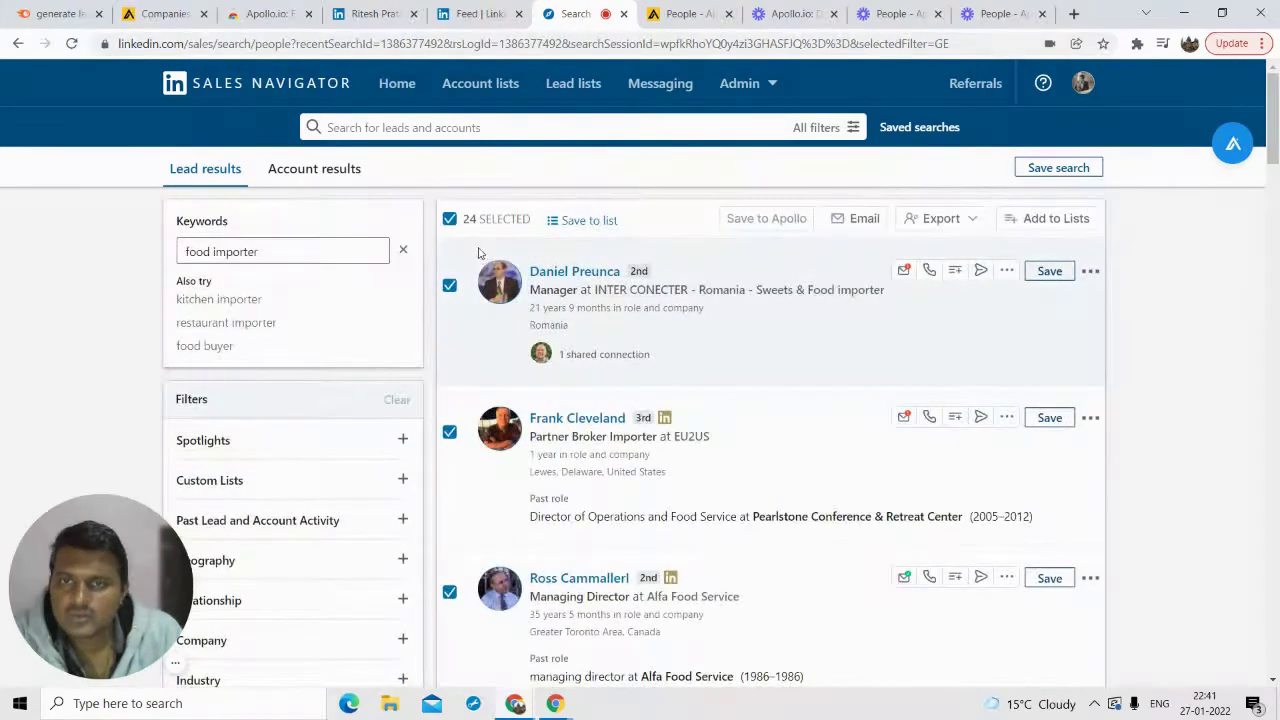
- Clear the selection of all leads on the results page and look through the listed food importer leads
click(452, 221)
click(449, 222)
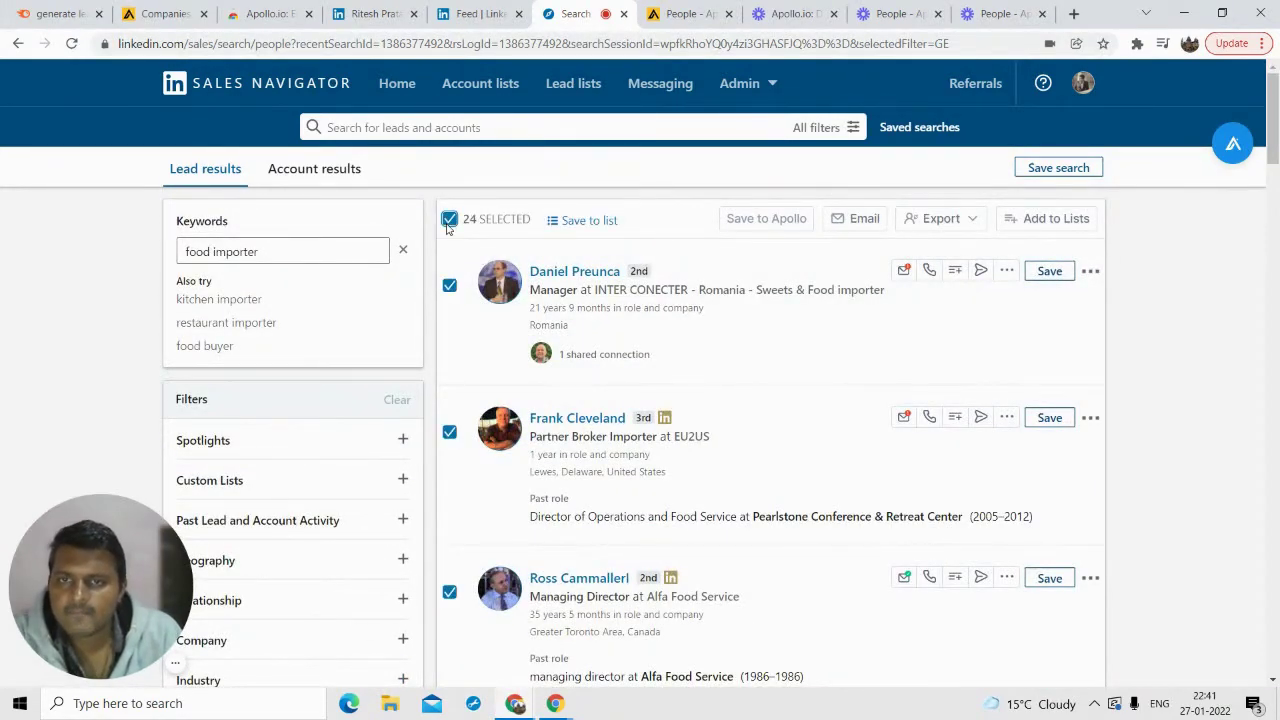
click(449, 220)
scroll(620, 403, down, 10)
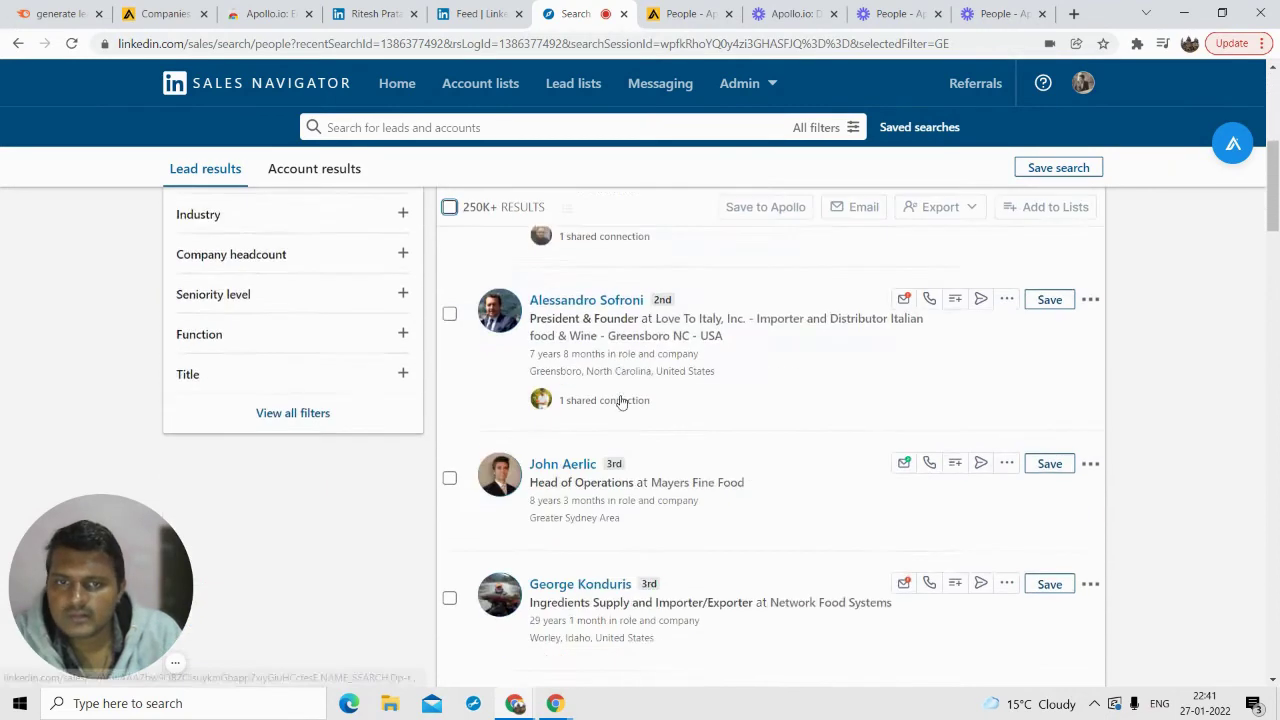
scroll(613, 404, up, 10)
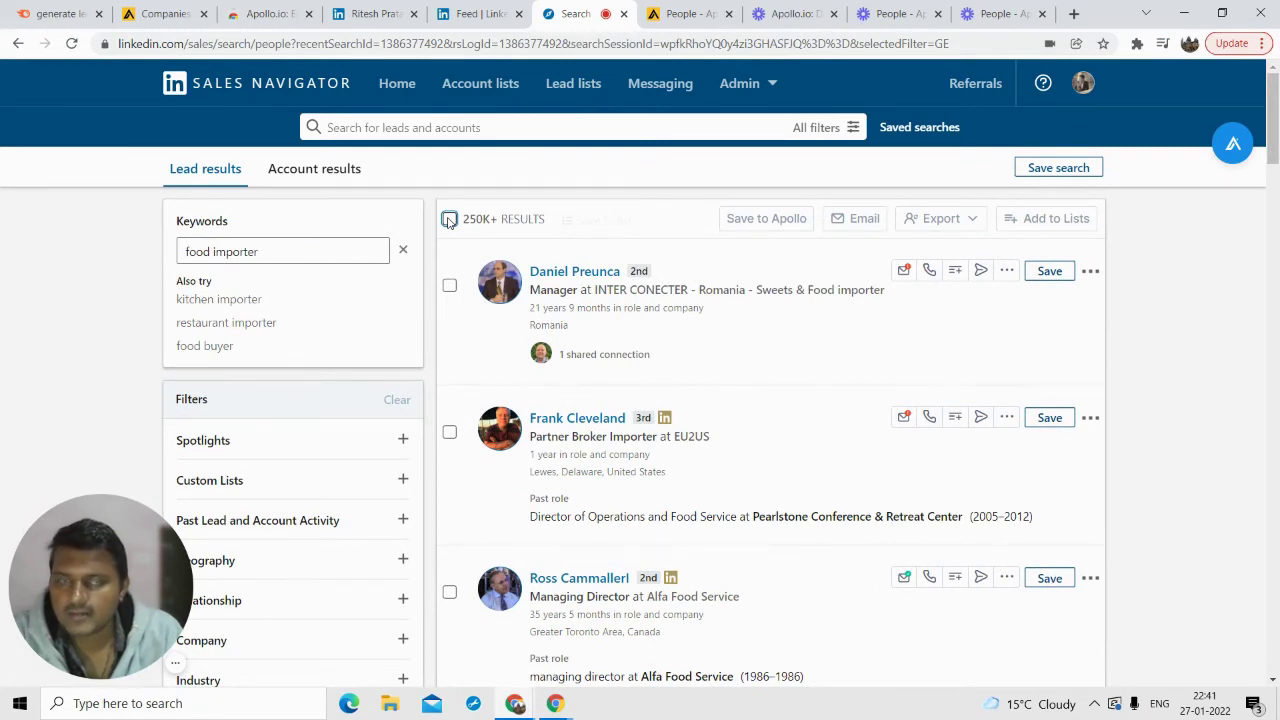
- Select all food importer leads on the first results page and review them in the Apollo.io extension
click(449, 219)
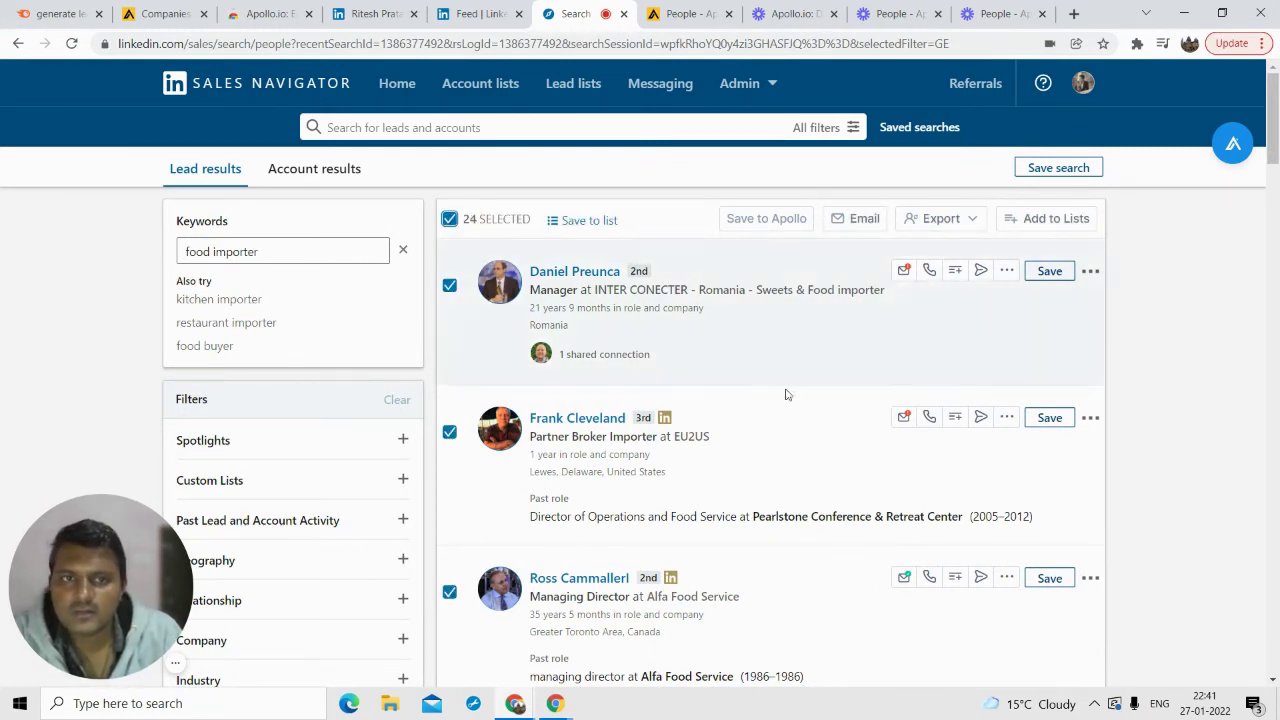
click(1236, 148)
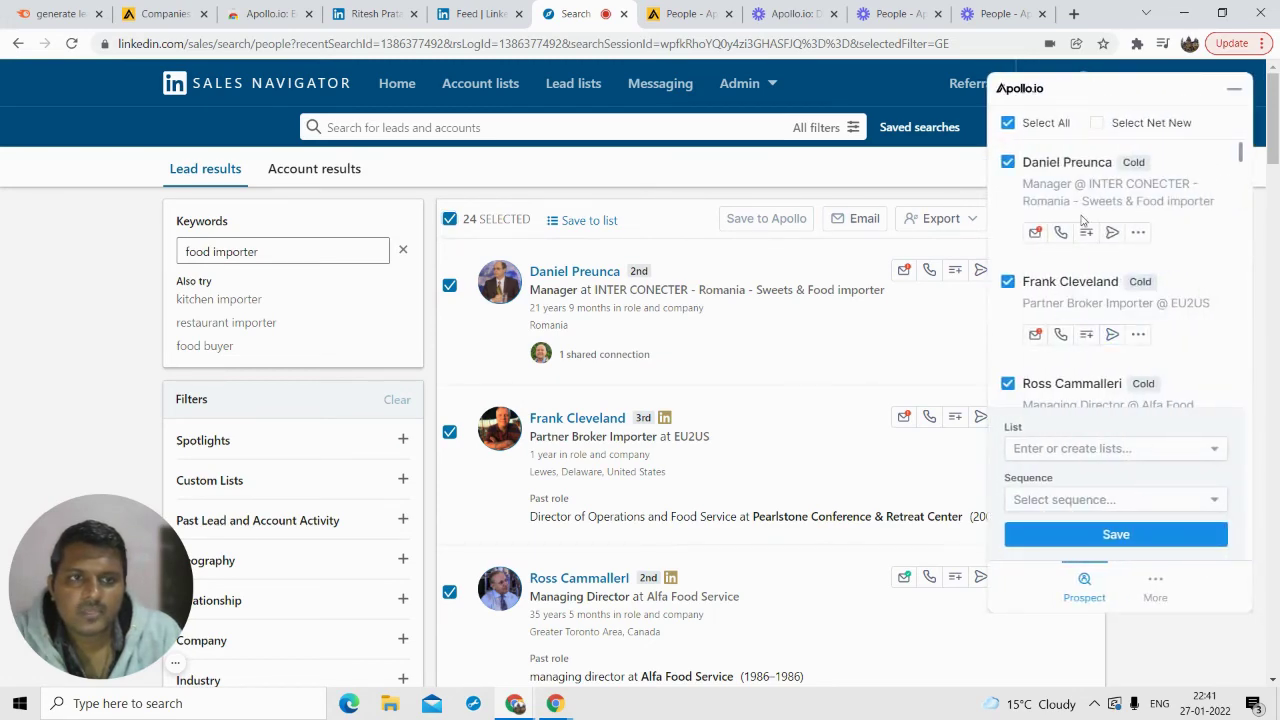
scroll(1071, 429, down, 3)
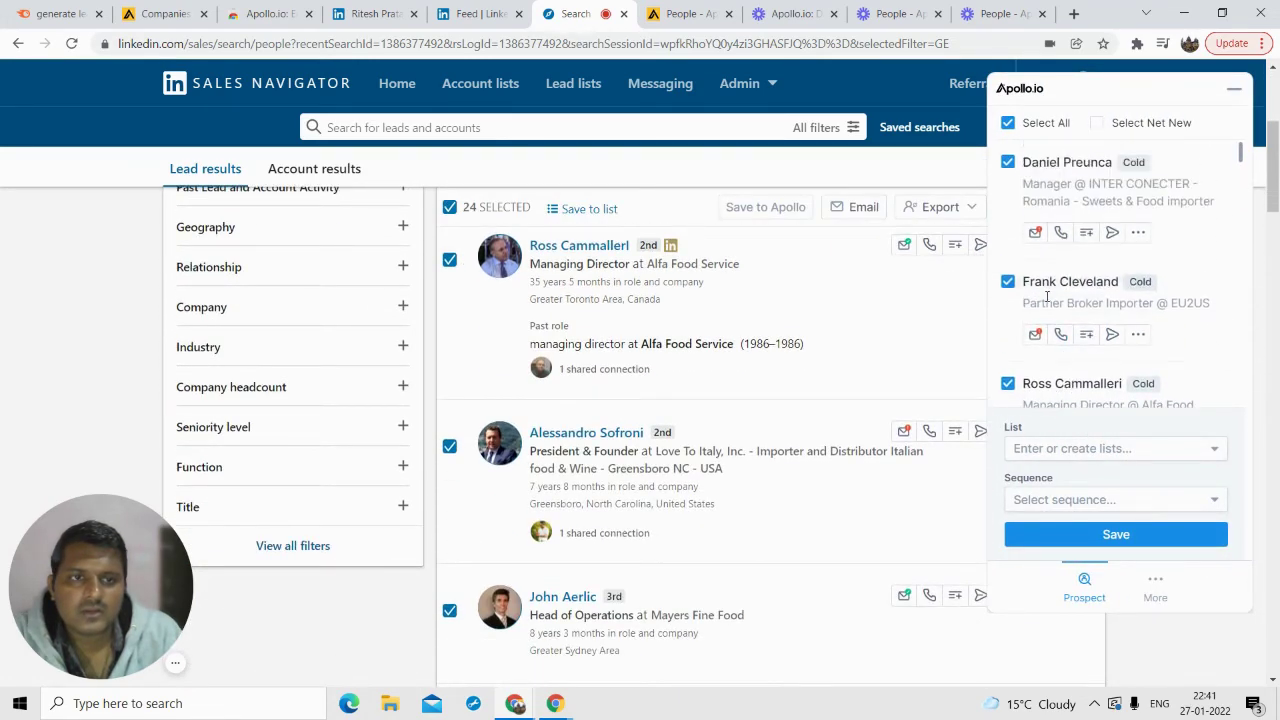
scroll(963, 363, down, 5)
scroll(1086, 300, down, 5)
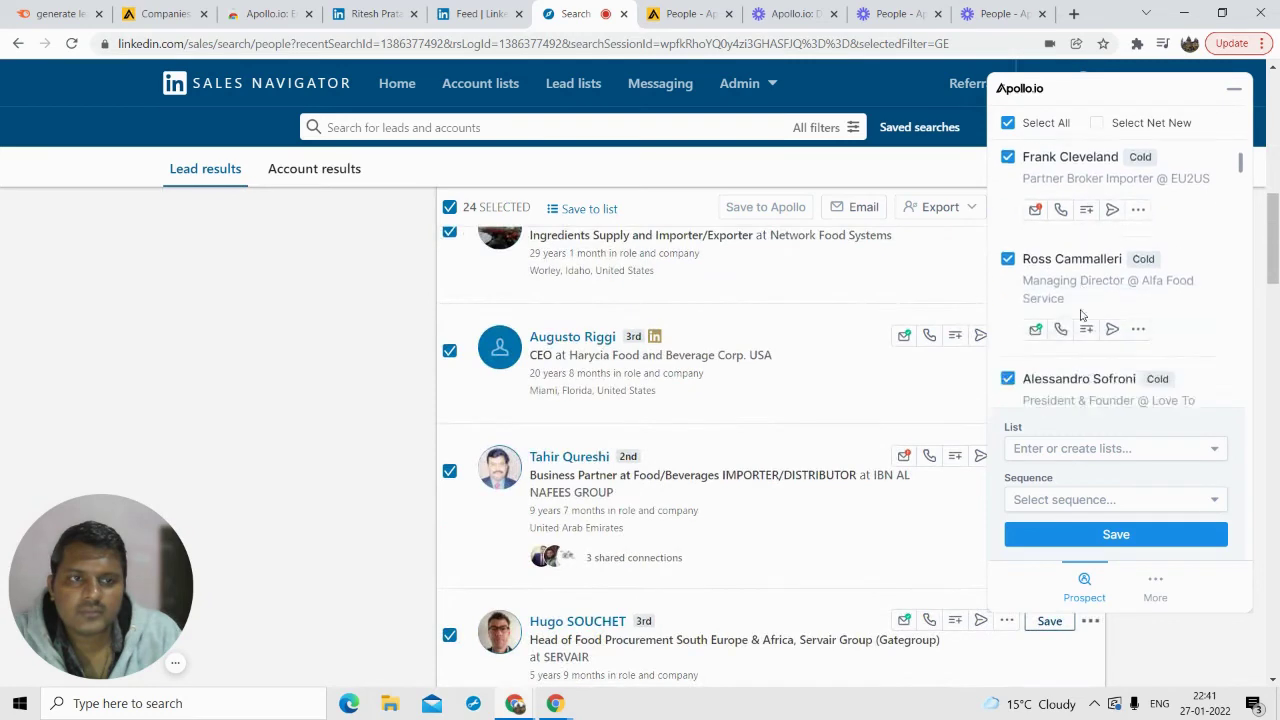
click(1106, 535)
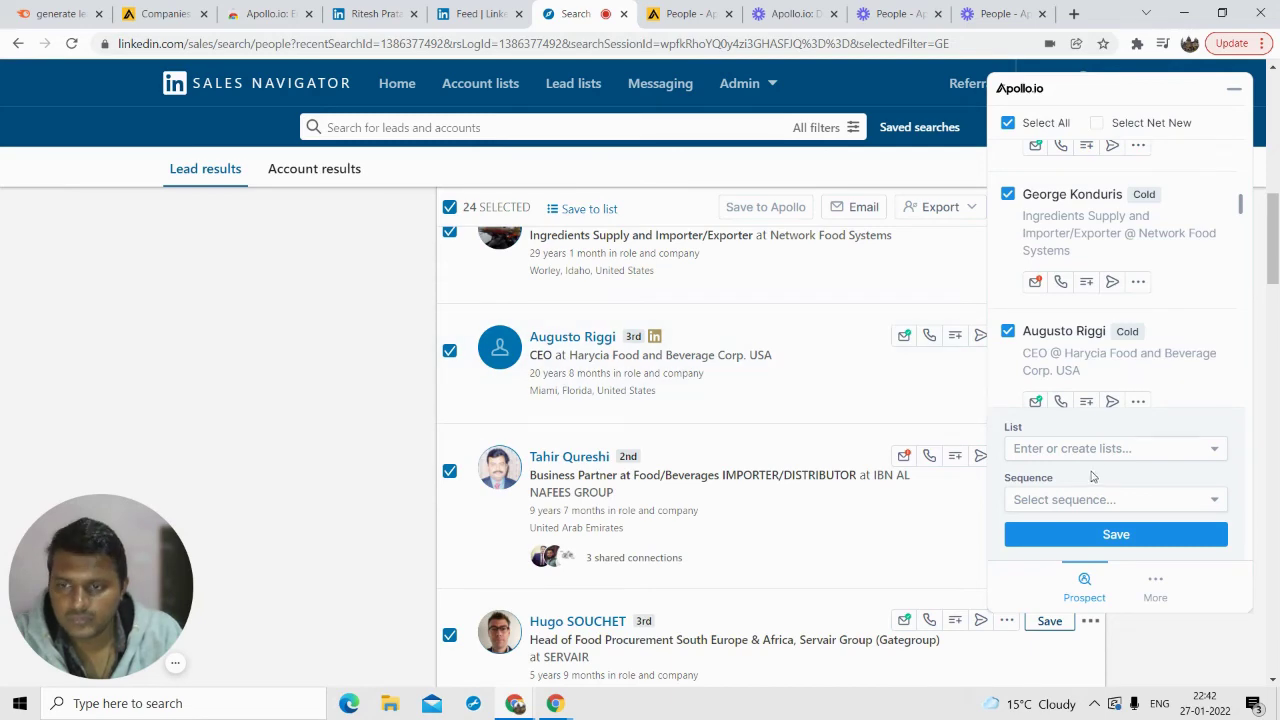
- Go to page 2 of the lead results, select every lead on it and save them all to Apollo
scroll(560, 480, down, 10)
scroll(540, 500, down, 12)
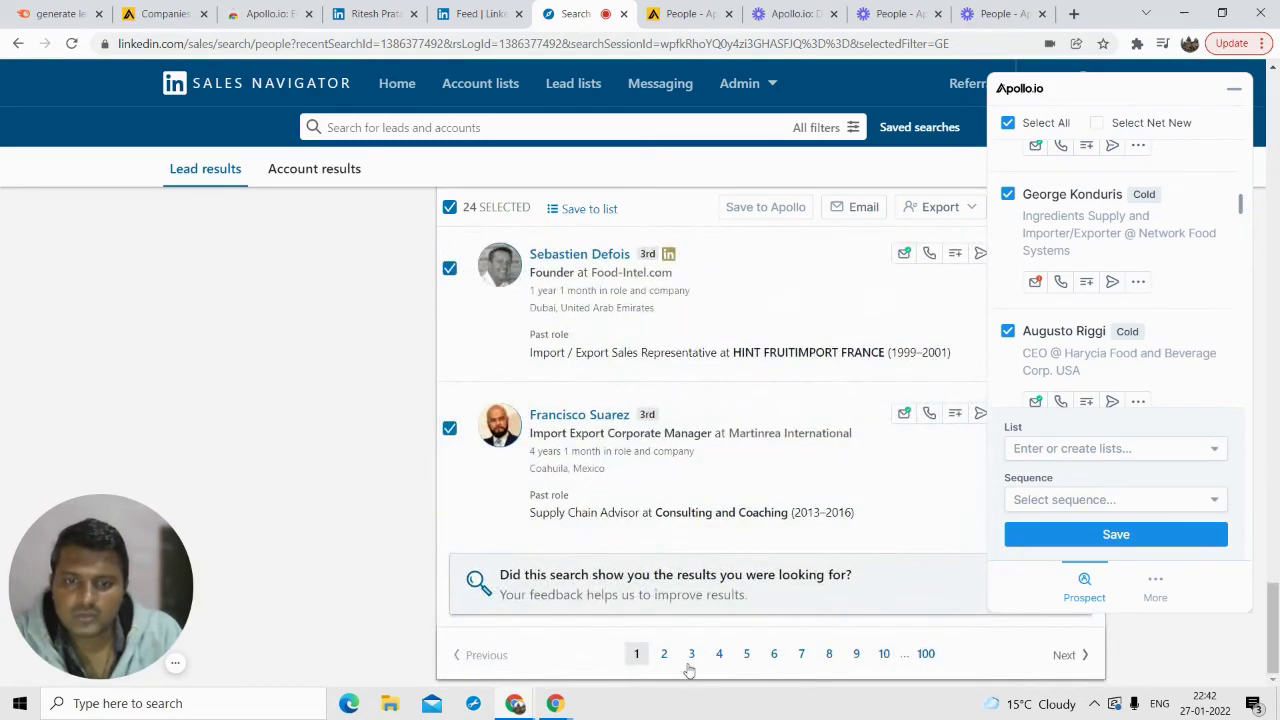
click(665, 655)
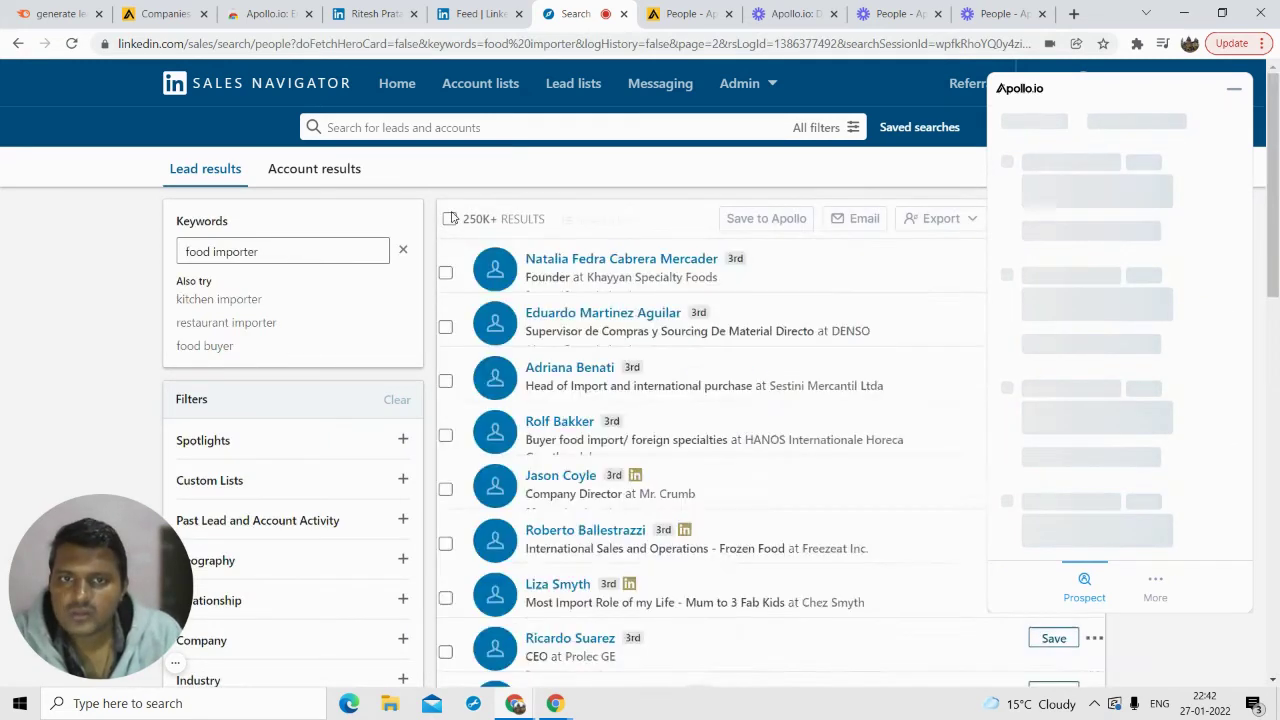
click(450, 219)
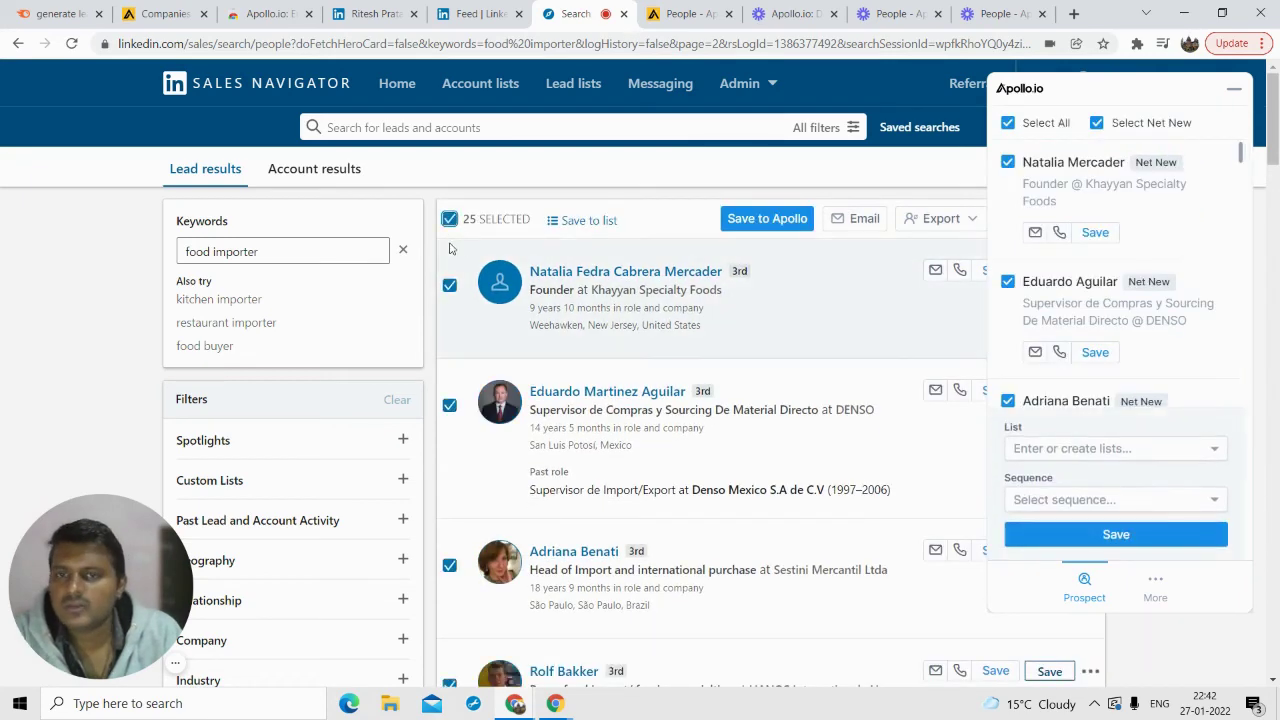
click(1068, 533)
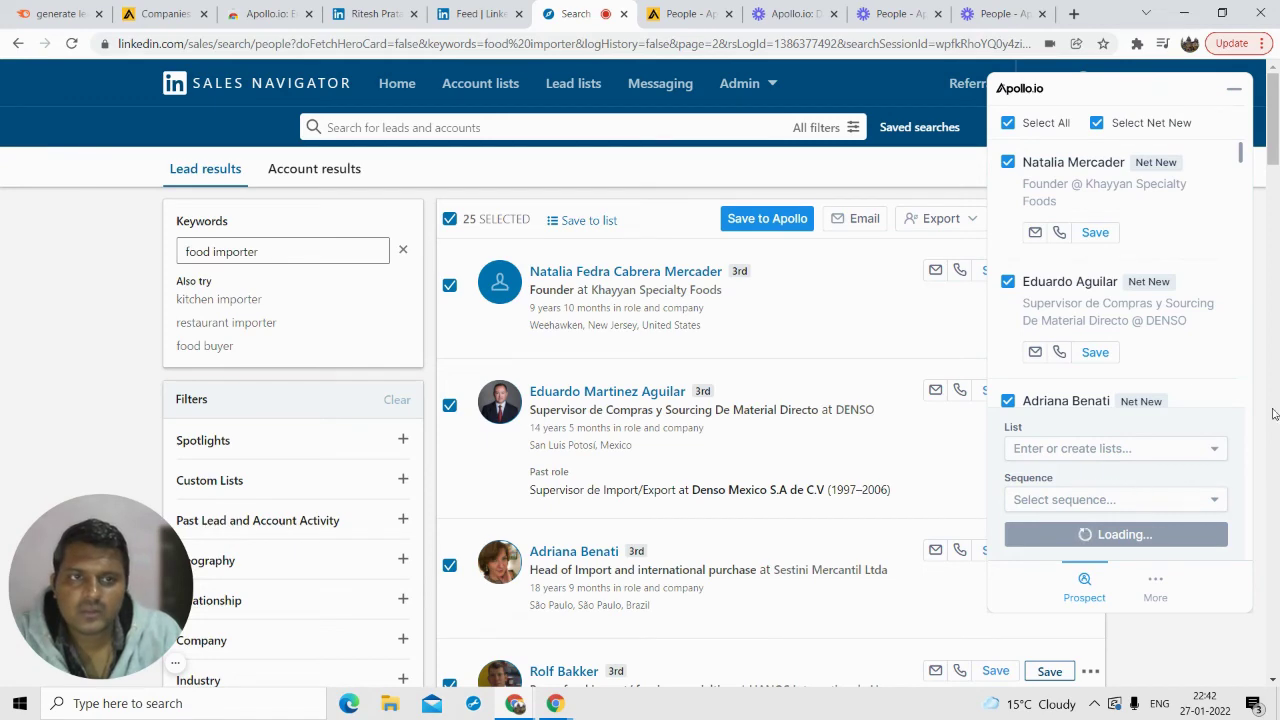
scroll(900, 440, down, 7)
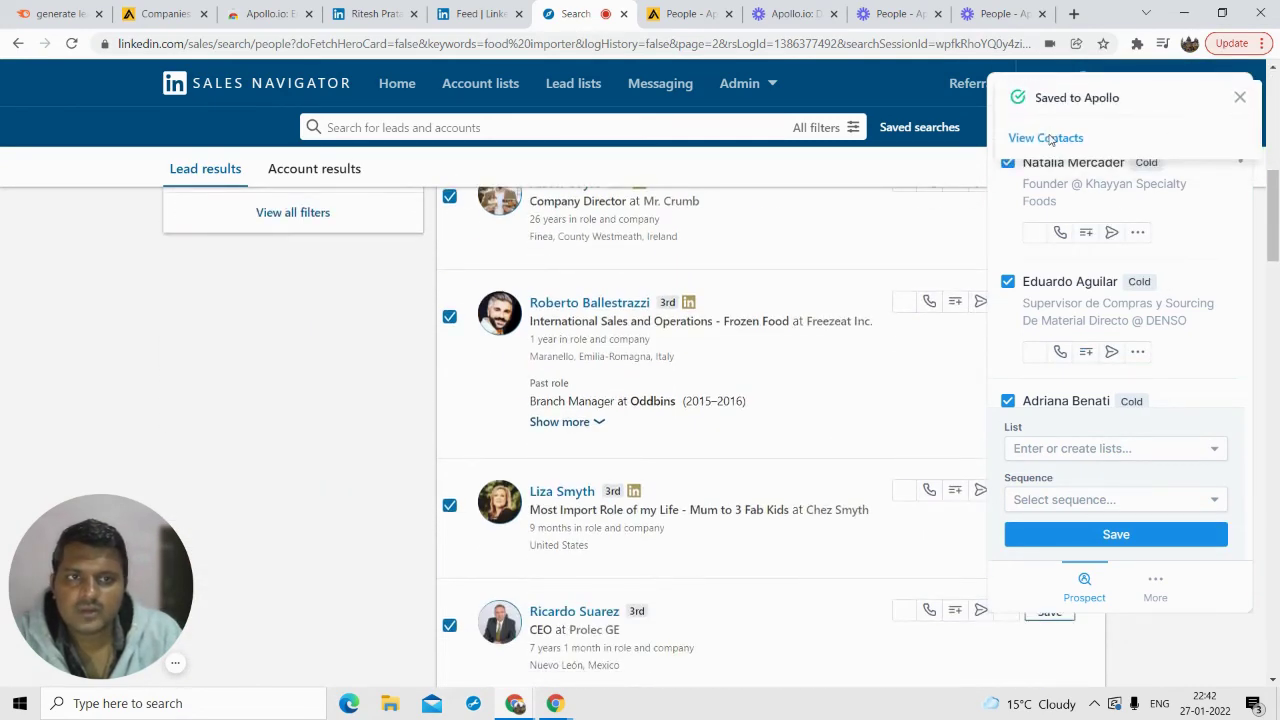
- Open the newly saved contacts in Apollo.io and look through the list, checking their email statuses
click(1045, 138)
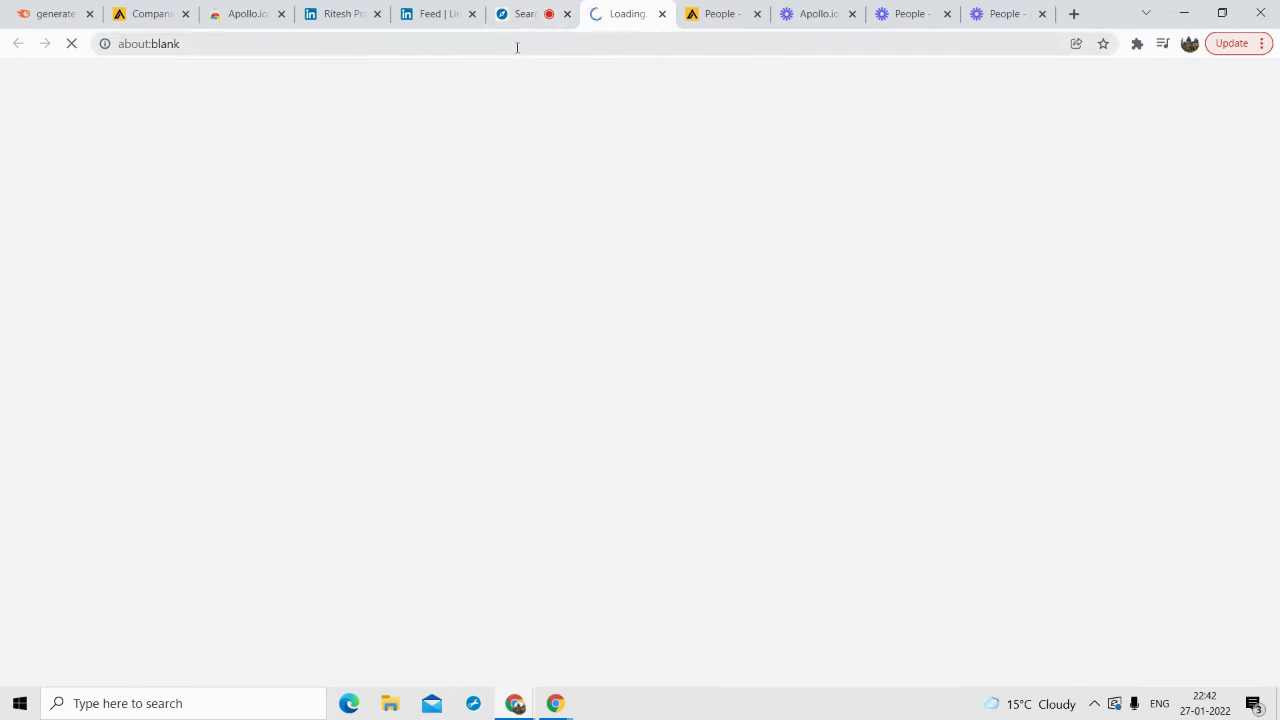
click(533, 44)
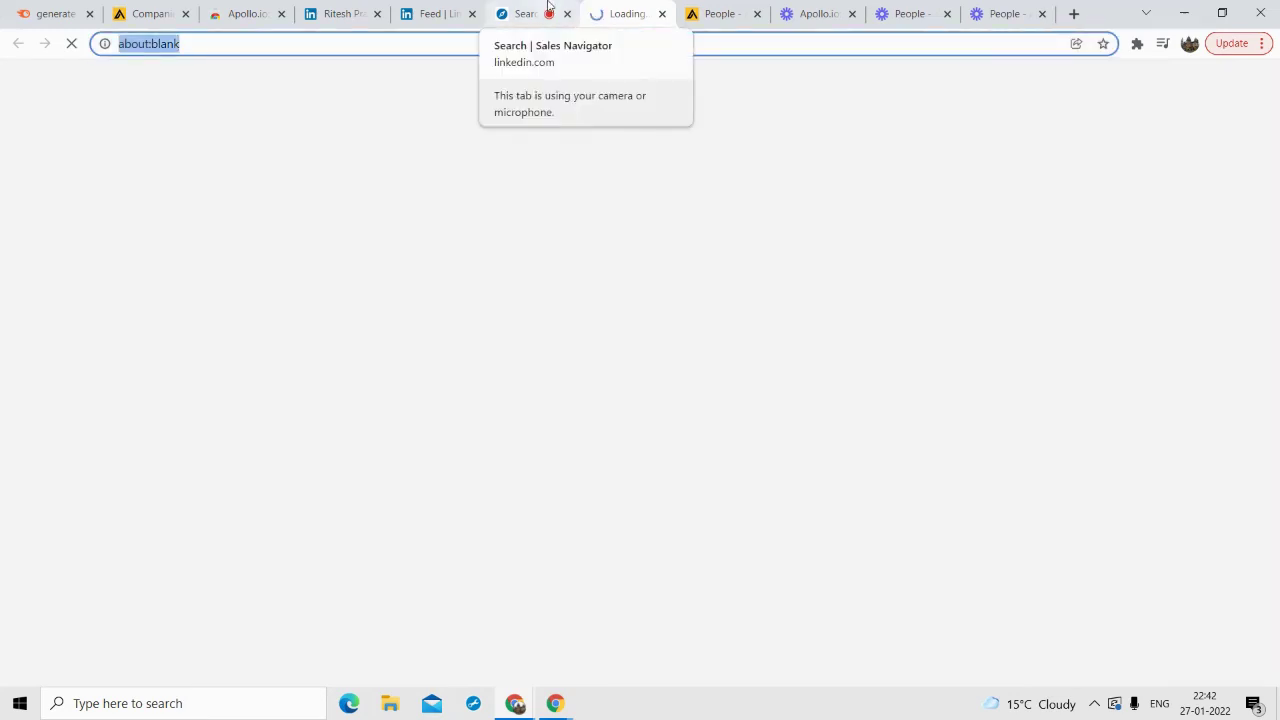
click(548, 8)
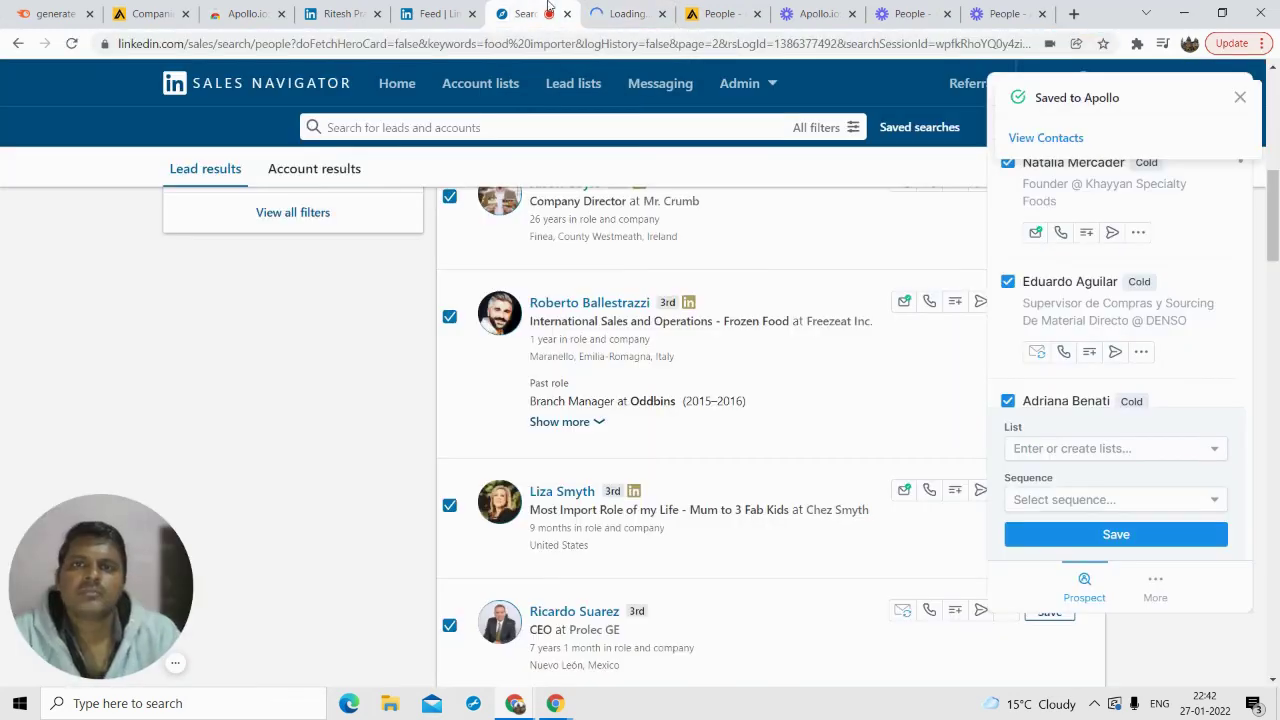
click(612, 5)
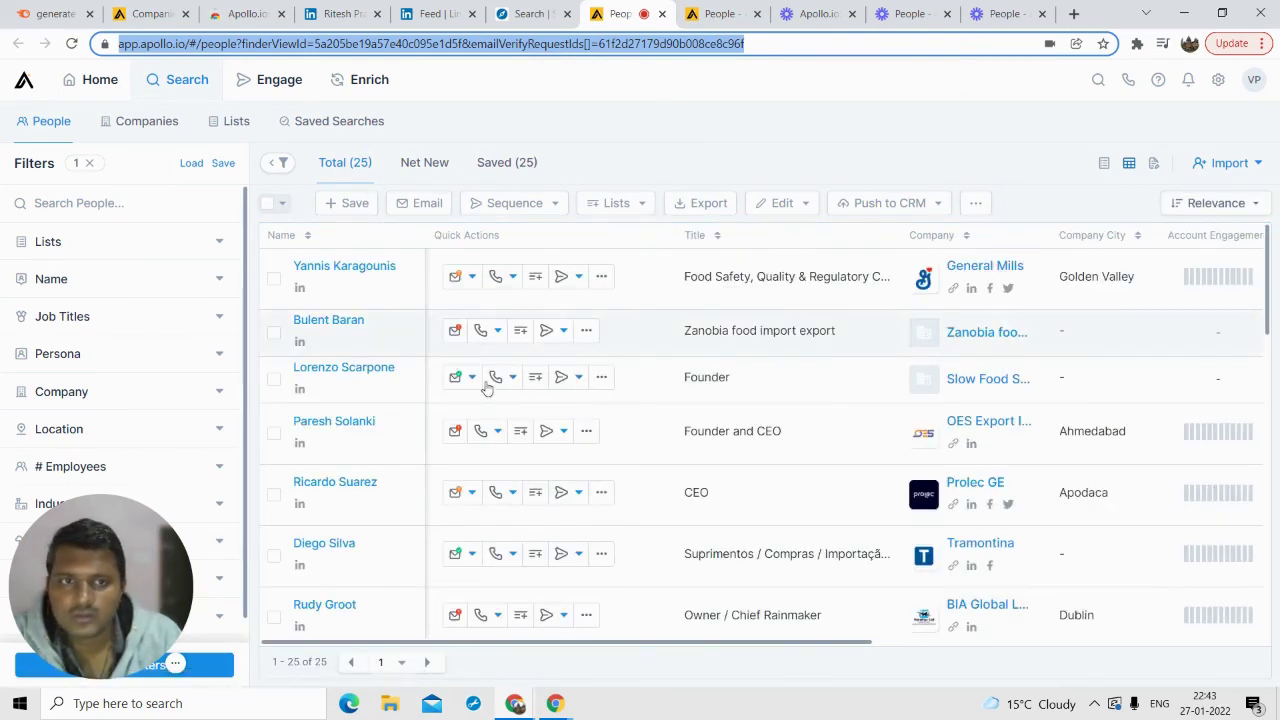
scroll(409, 377, down, 9)
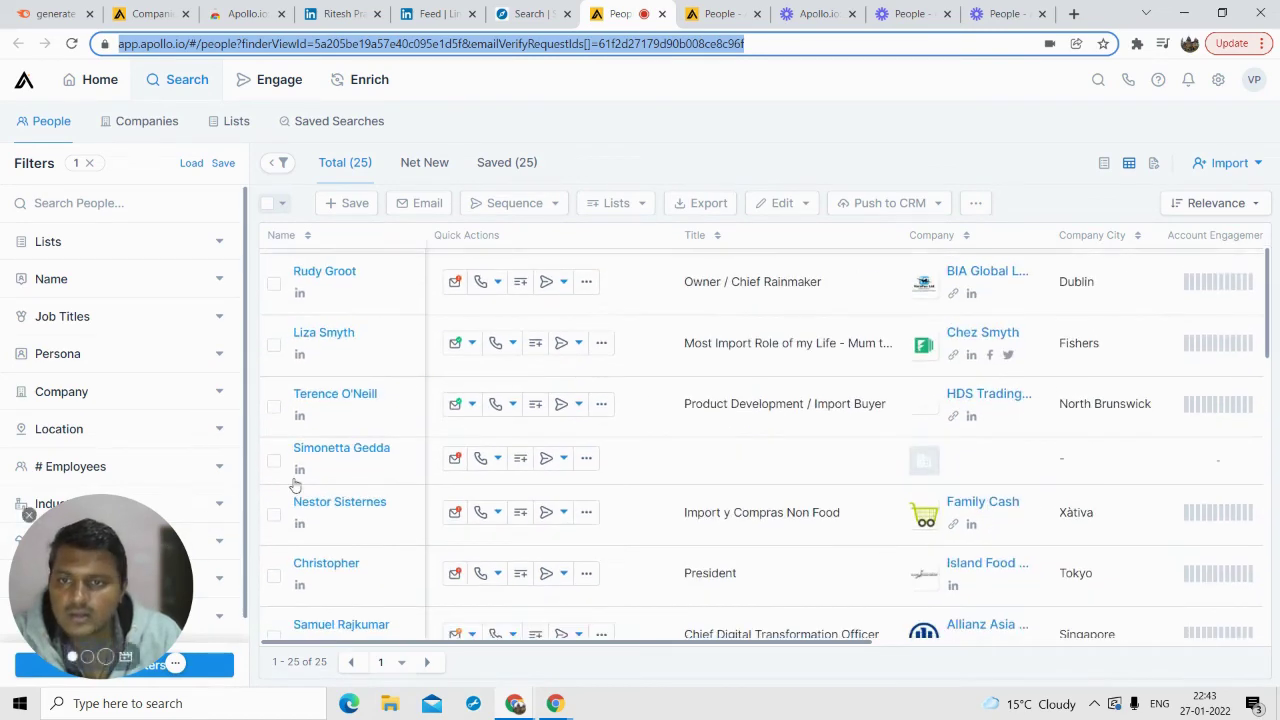
scroll(414, 383, up, 2)
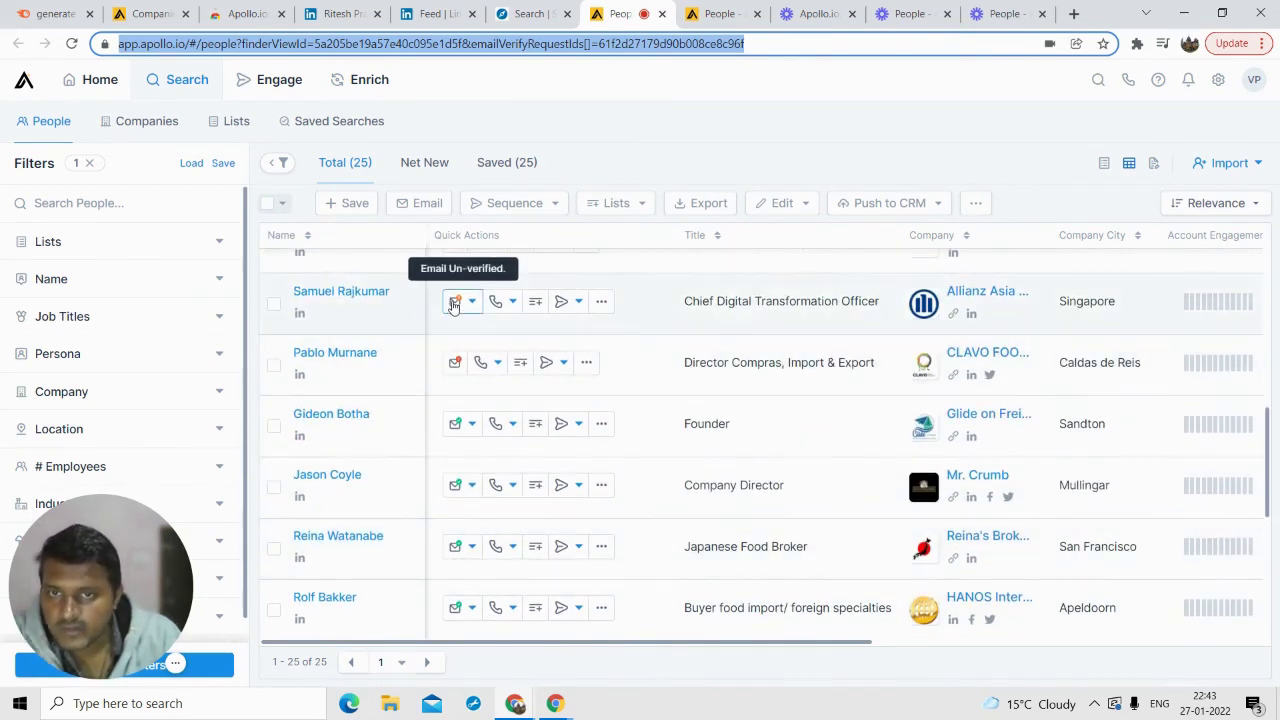
click(125, 568)
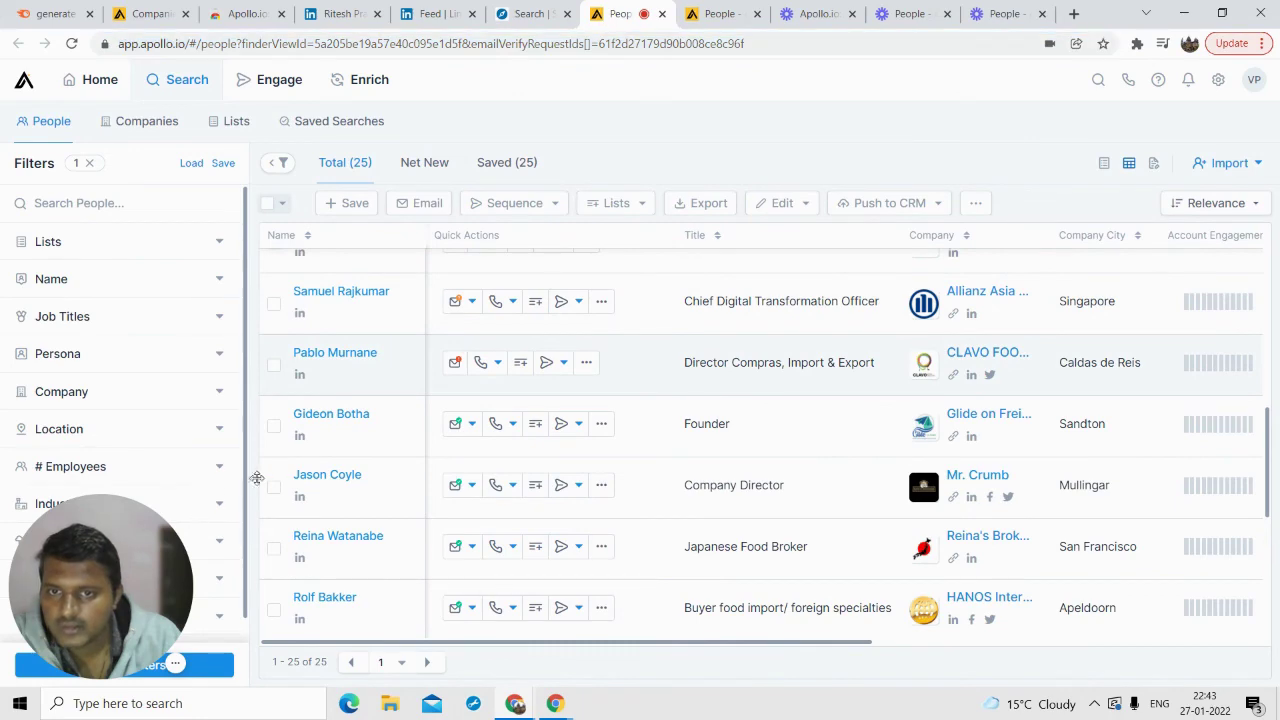
- Filter the saved contacts by the Verified email status and apply the filter to the list
drag(100, 588, 546, 185)
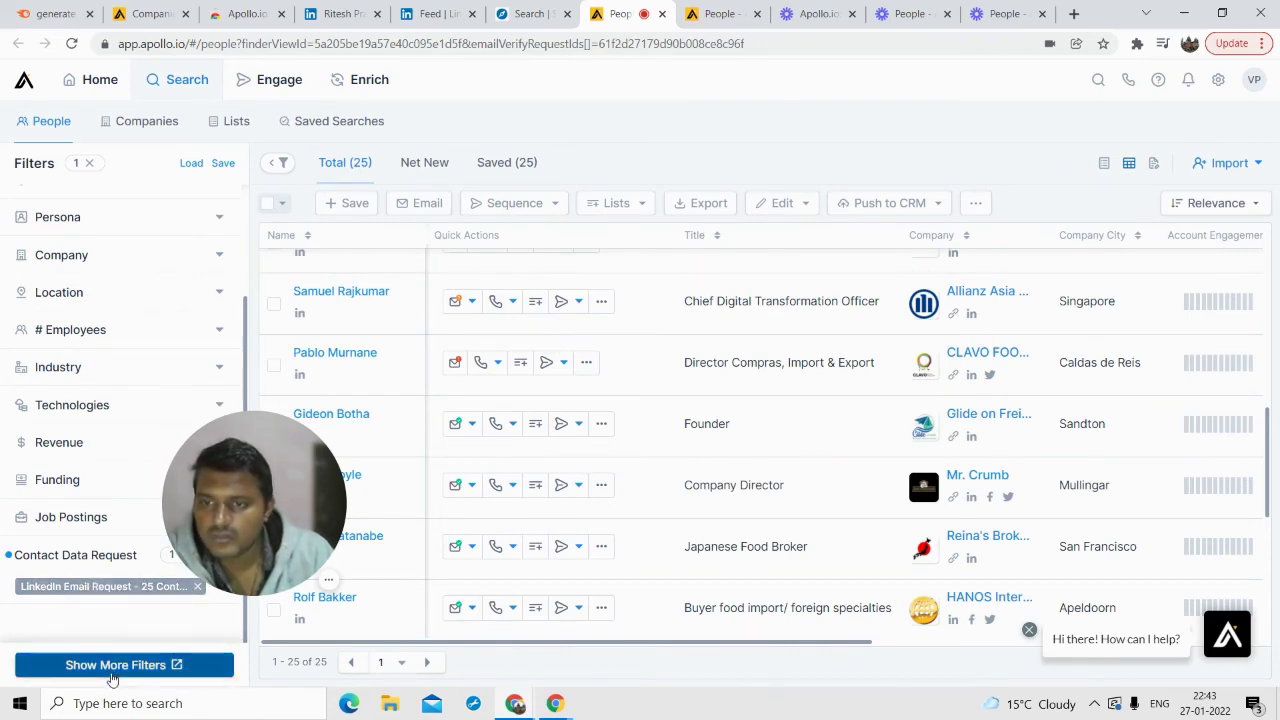
click(160, 662)
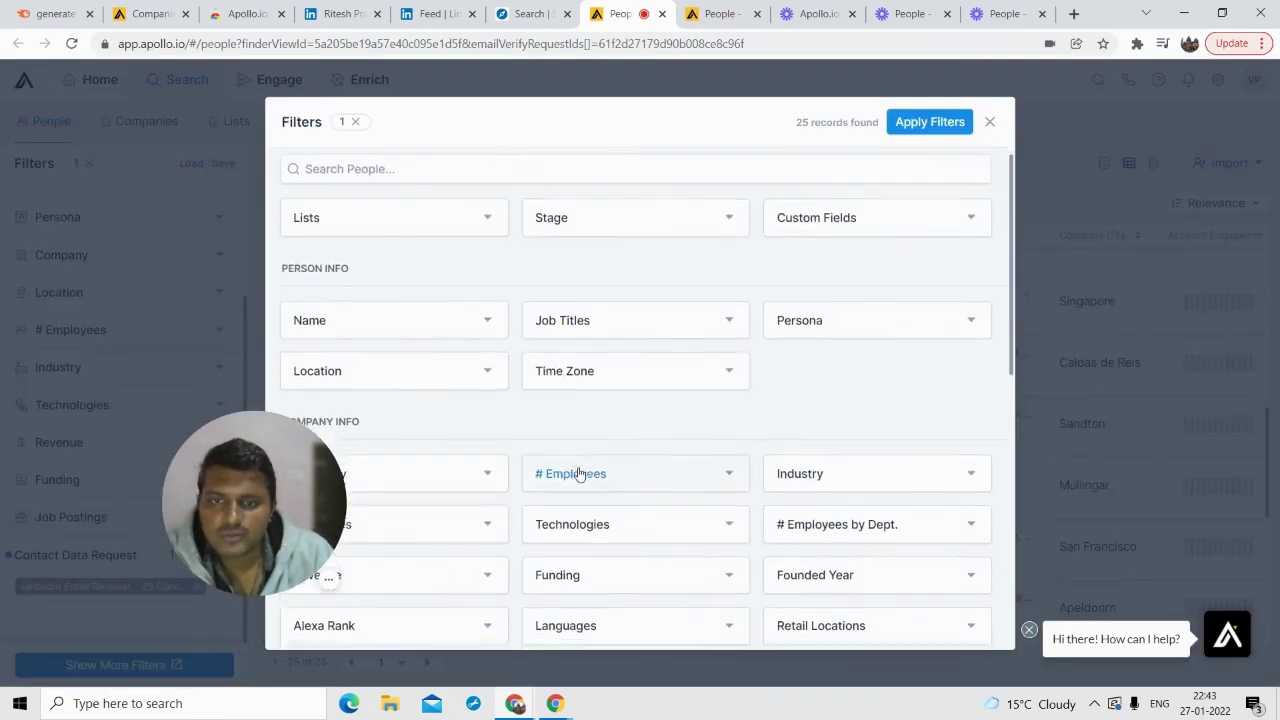
scroll(580, 474, down, 10)
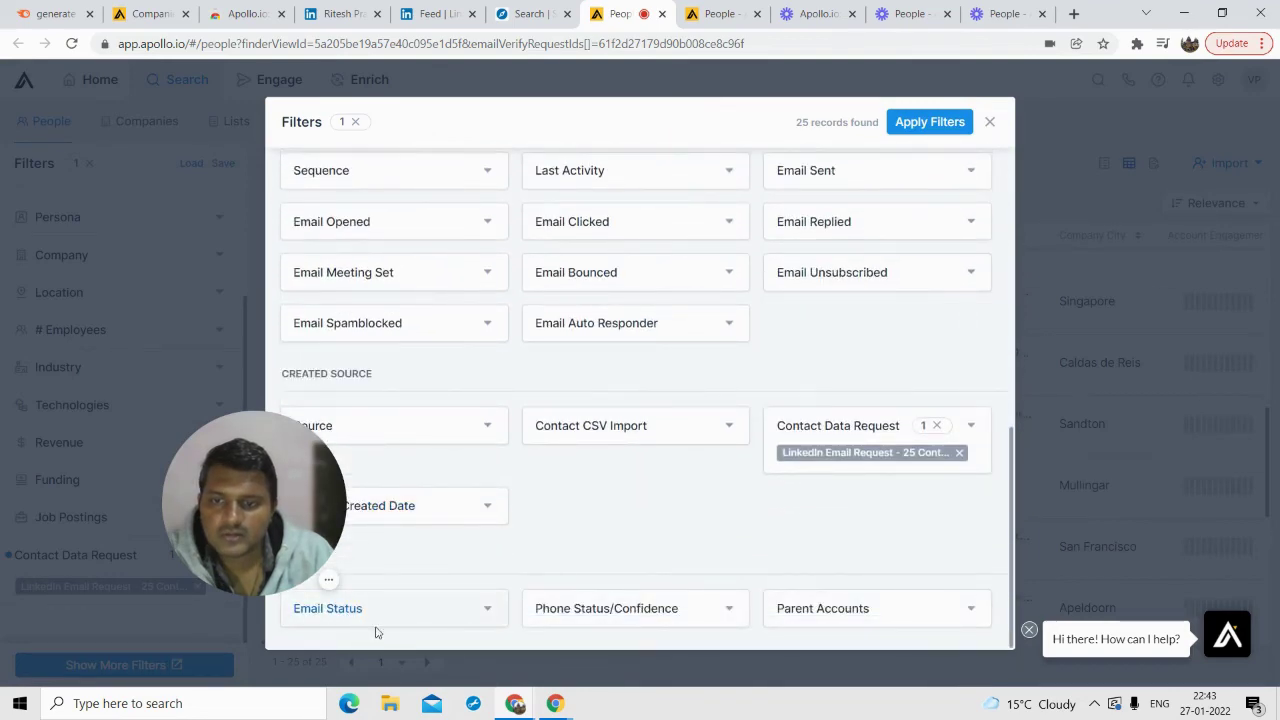
click(378, 620)
scroll(400, 560, up, 1)
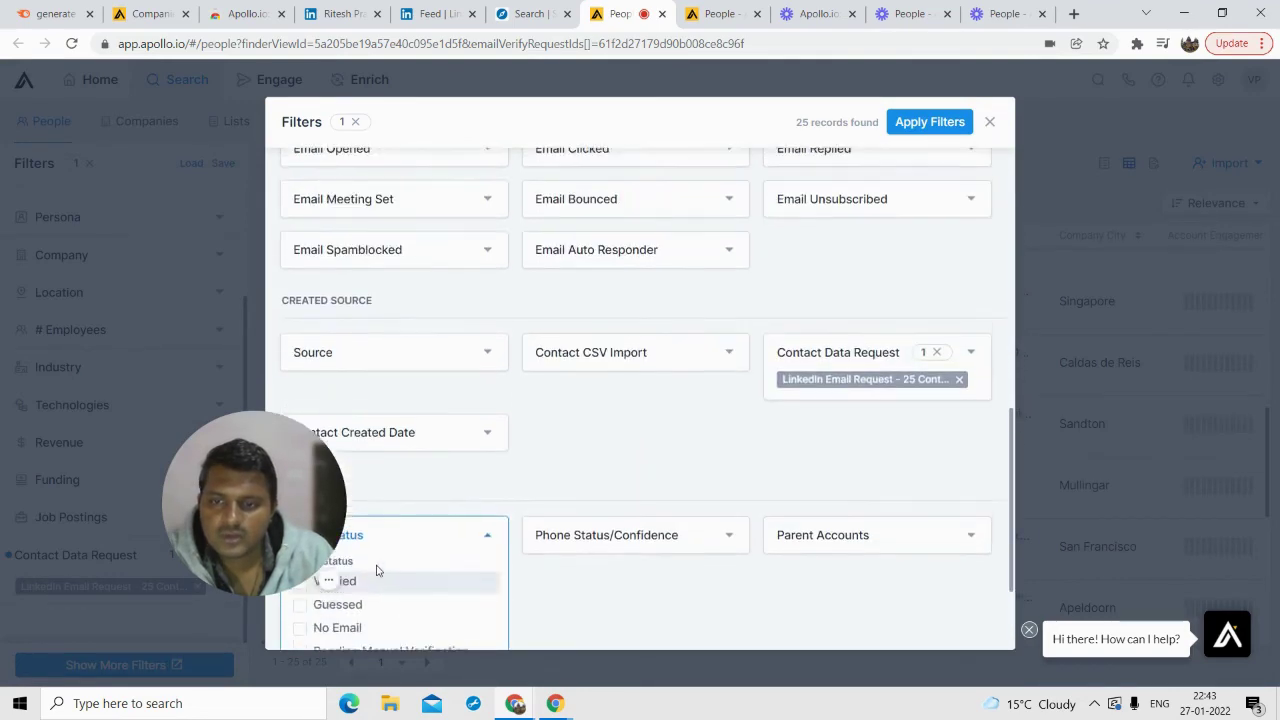
scroll(376, 570, up, 1)
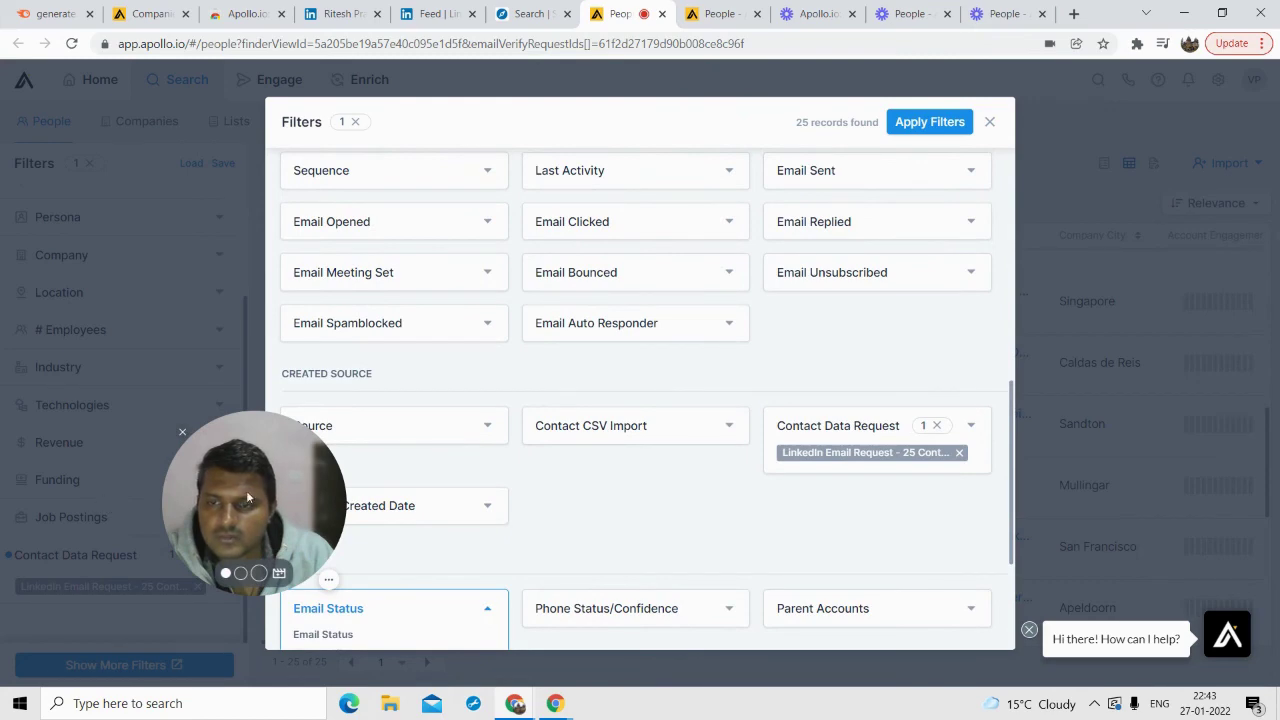
drag(112, 507, 408, 466)
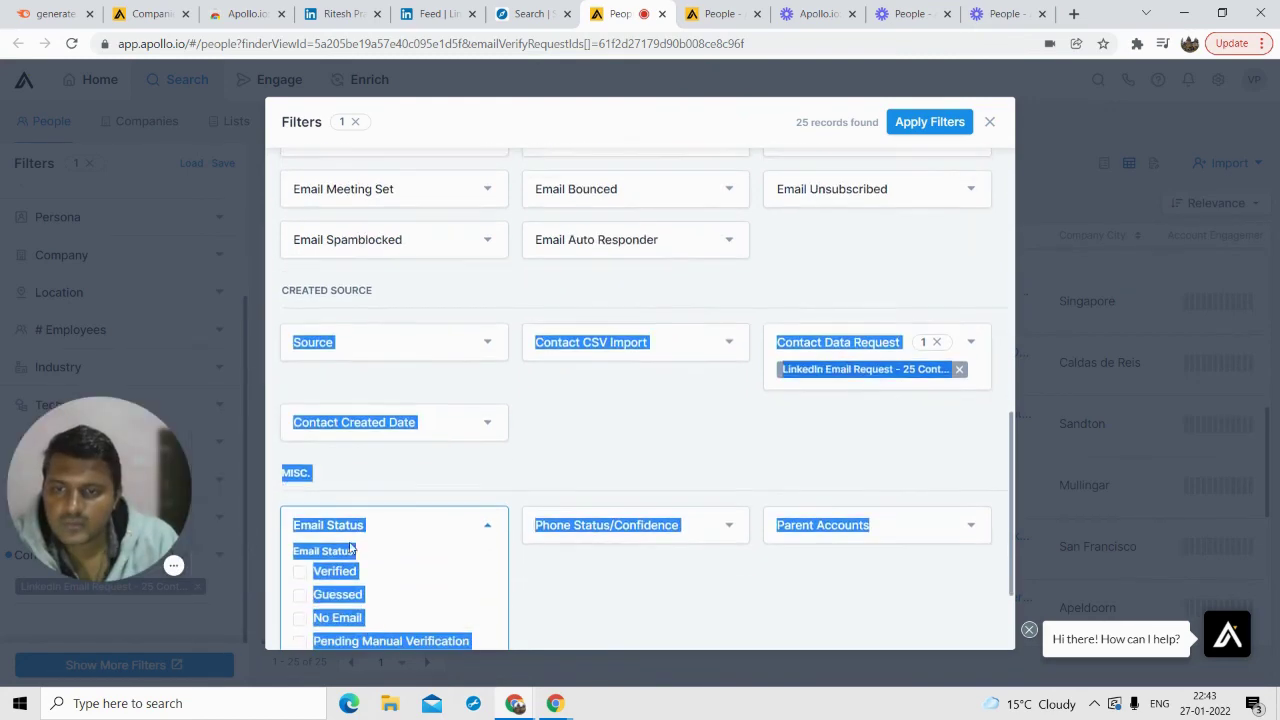
click(334, 565)
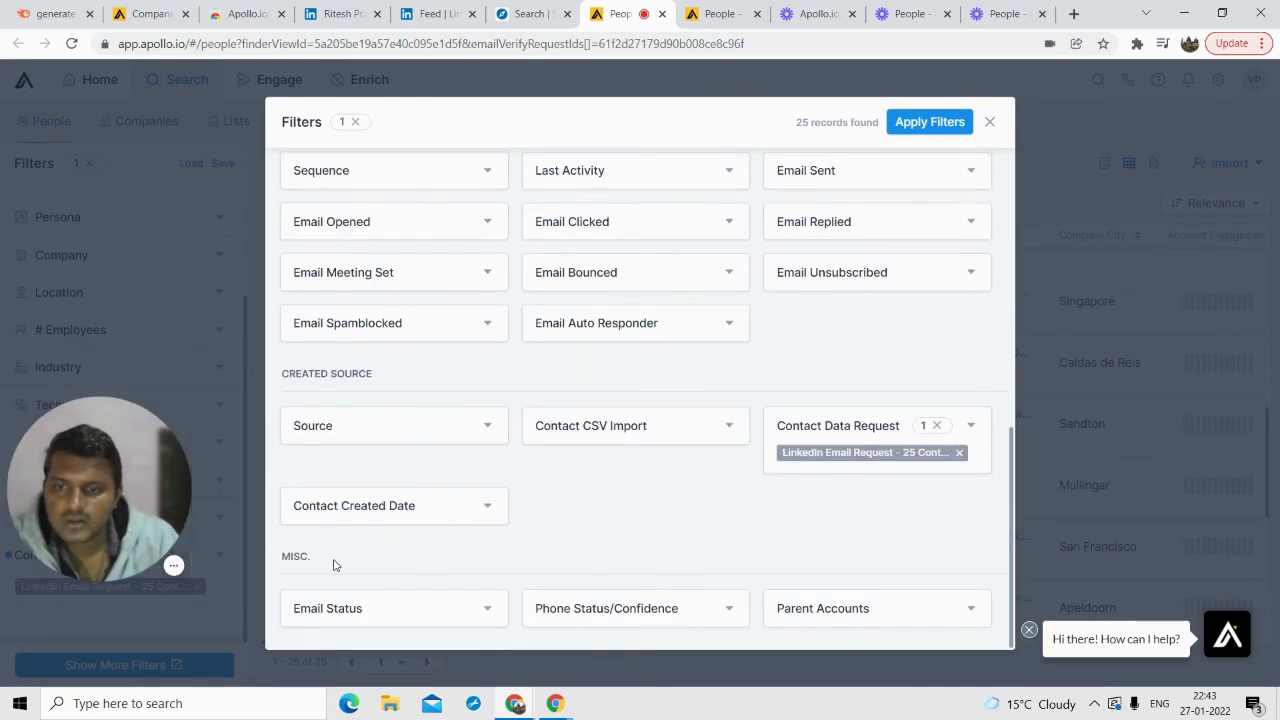
click(346, 609)
click(300, 432)
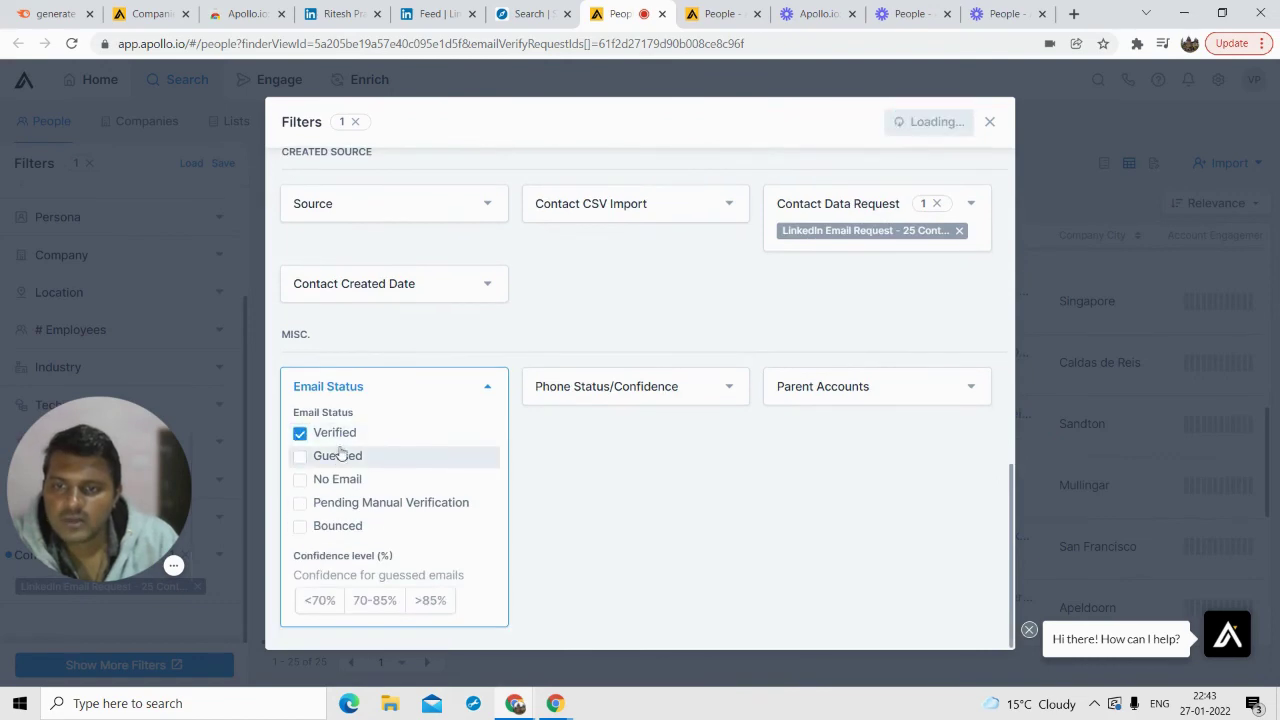
scroll(800, 260, up, 3)
click(929, 122)
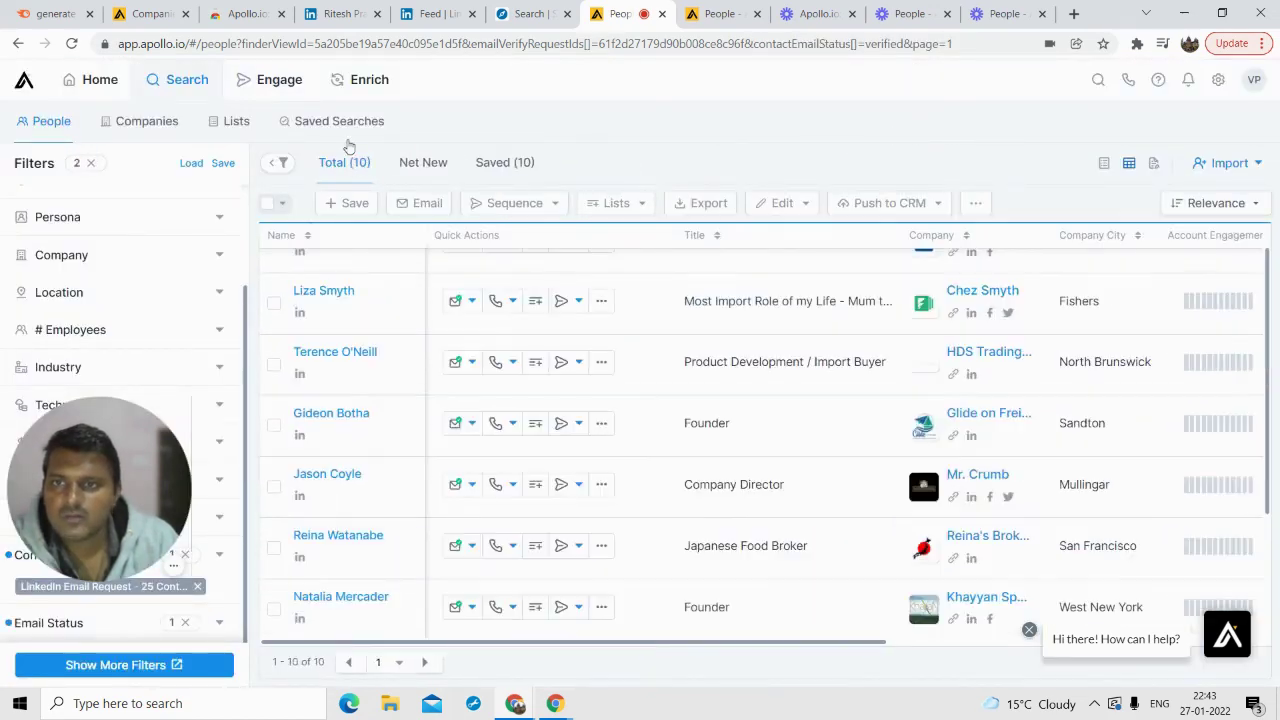
scroll(509, 342, up, 1)
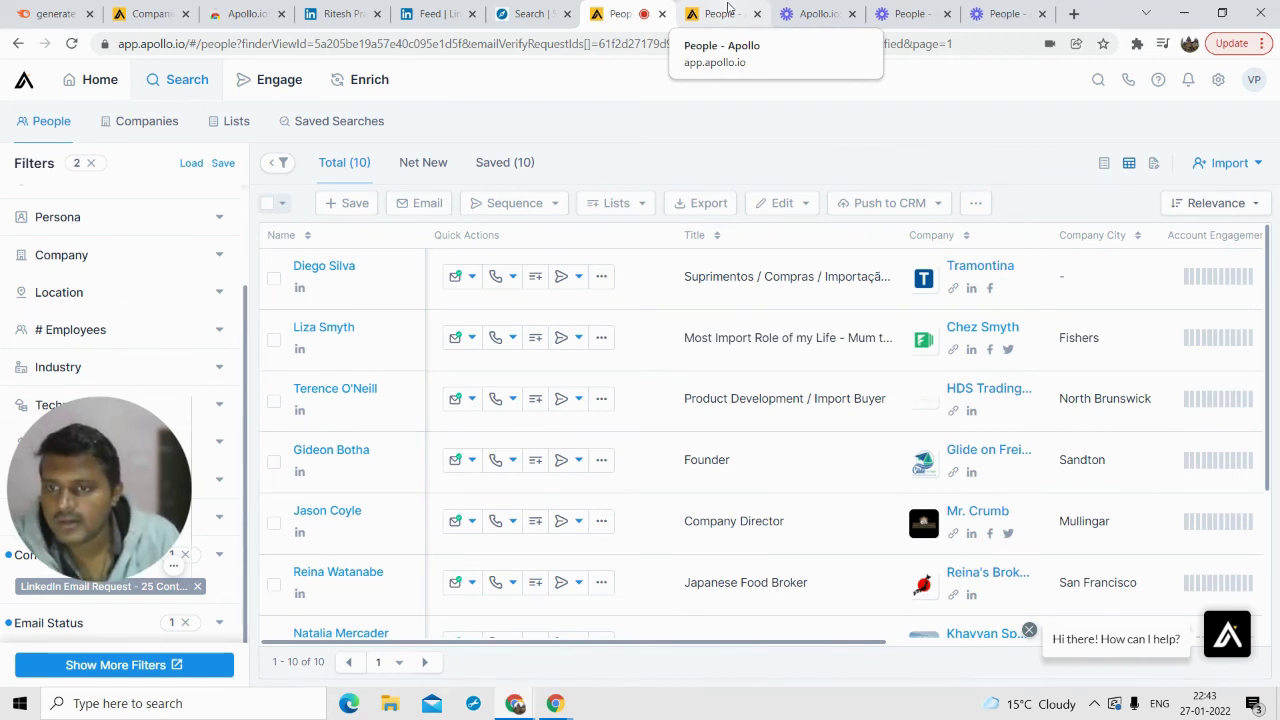
- Show the Engage options available in Apollo.io, such as Sequences, Emails, Calls and Tasks
mouse_move(249, 96)
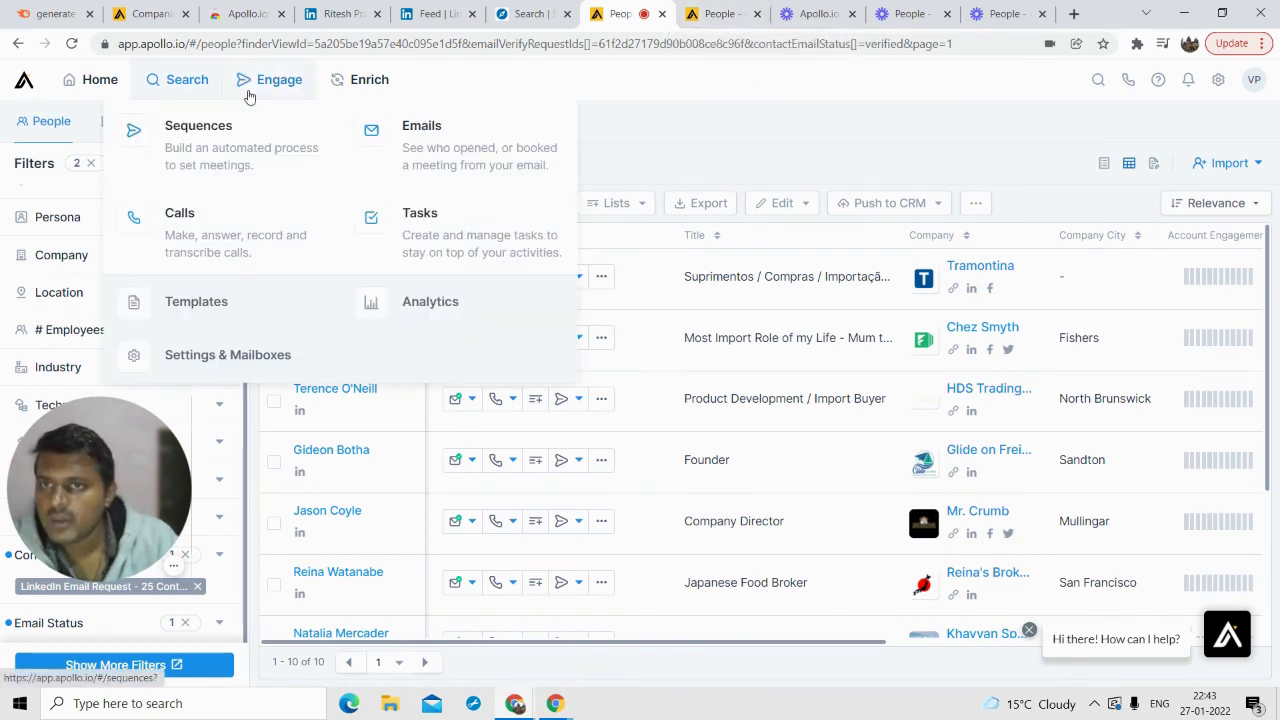